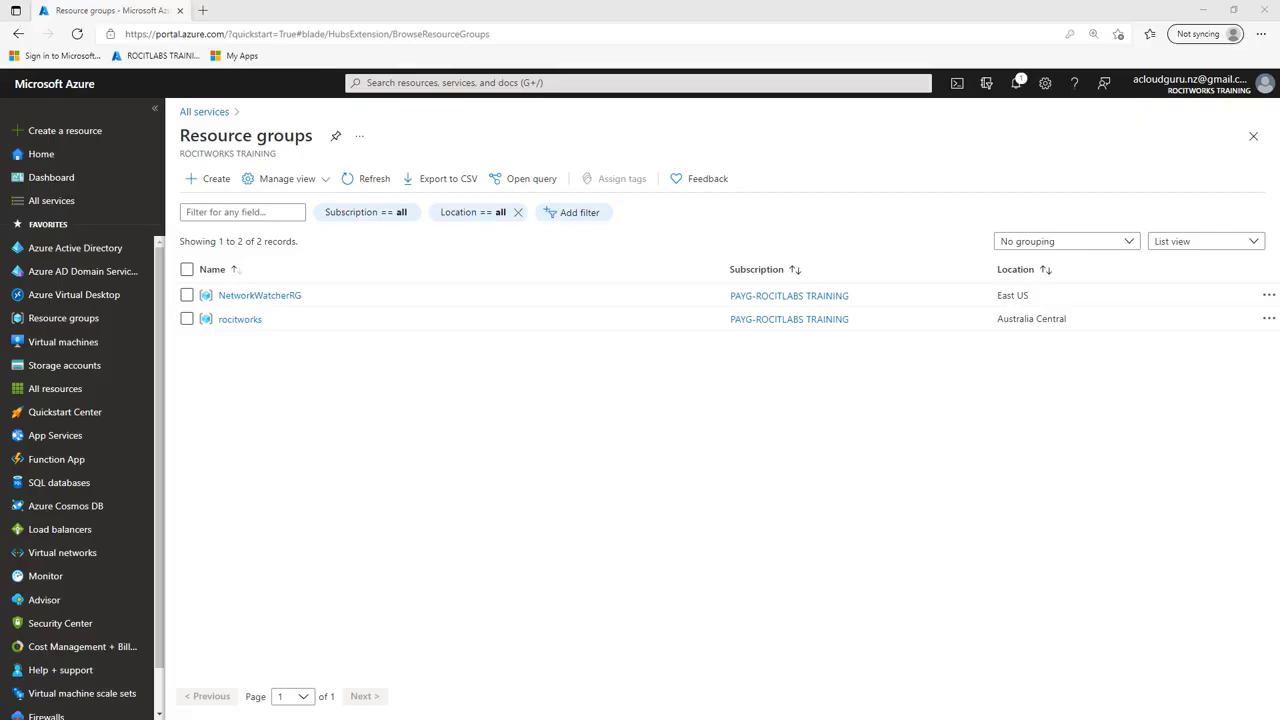
Step: Create a resource group named vNet-Auckland in the PAYG-ROCITLABS TRAINING subscription, keeping the default region
{"action": "left_click", "coordinate": [205, 176]}
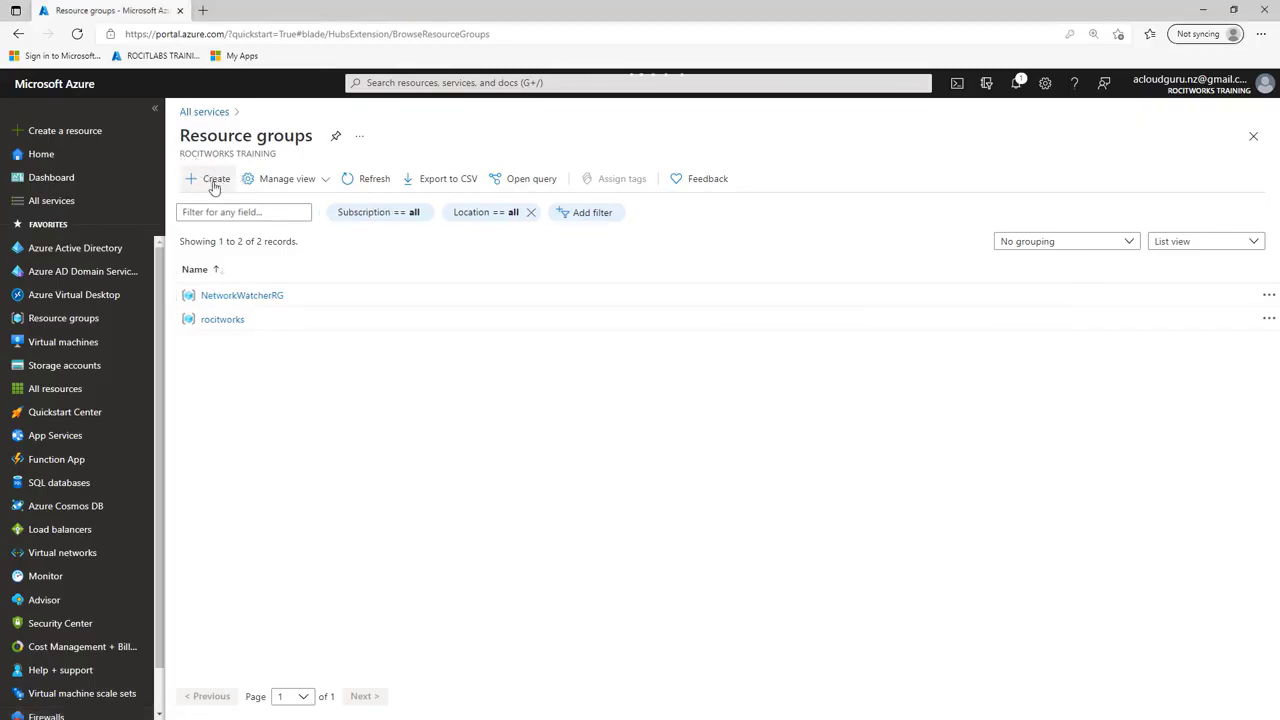
{"action": "left_click", "coordinate": [214, 184]}
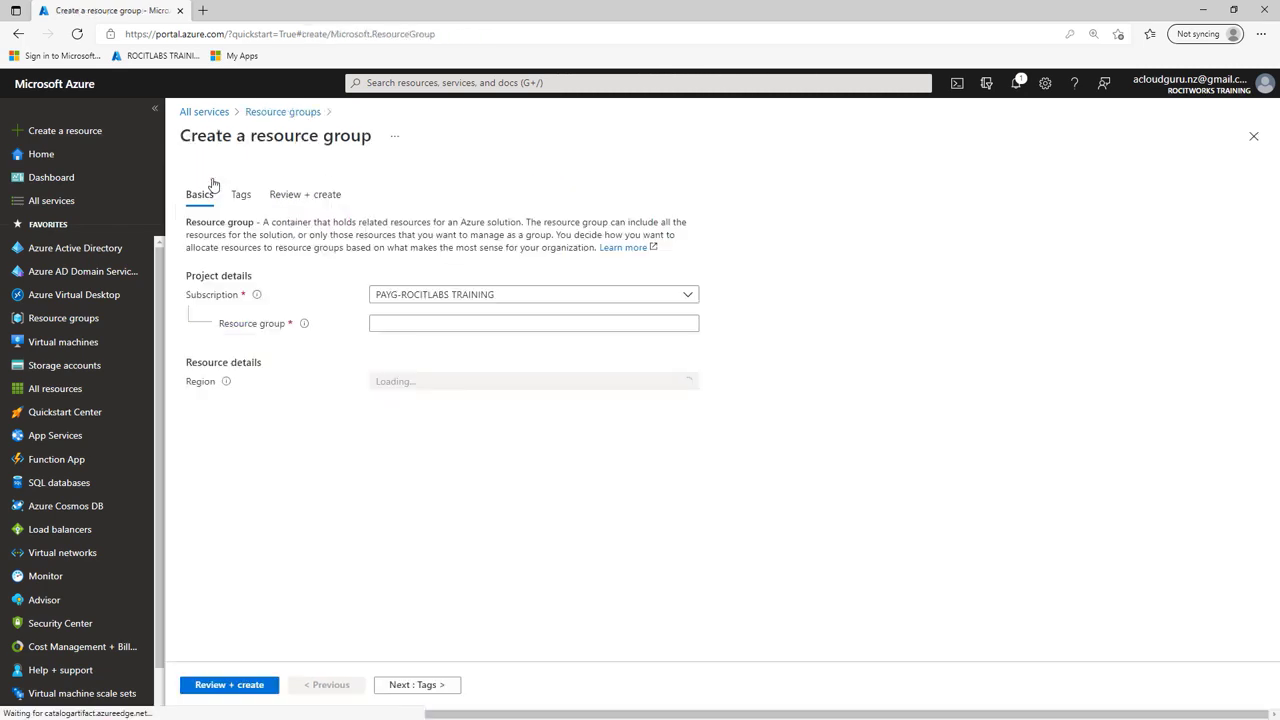
{"action": "right_click", "coordinate": [455, 322]}
{"action": "left_click", "coordinate": [501, 451]}
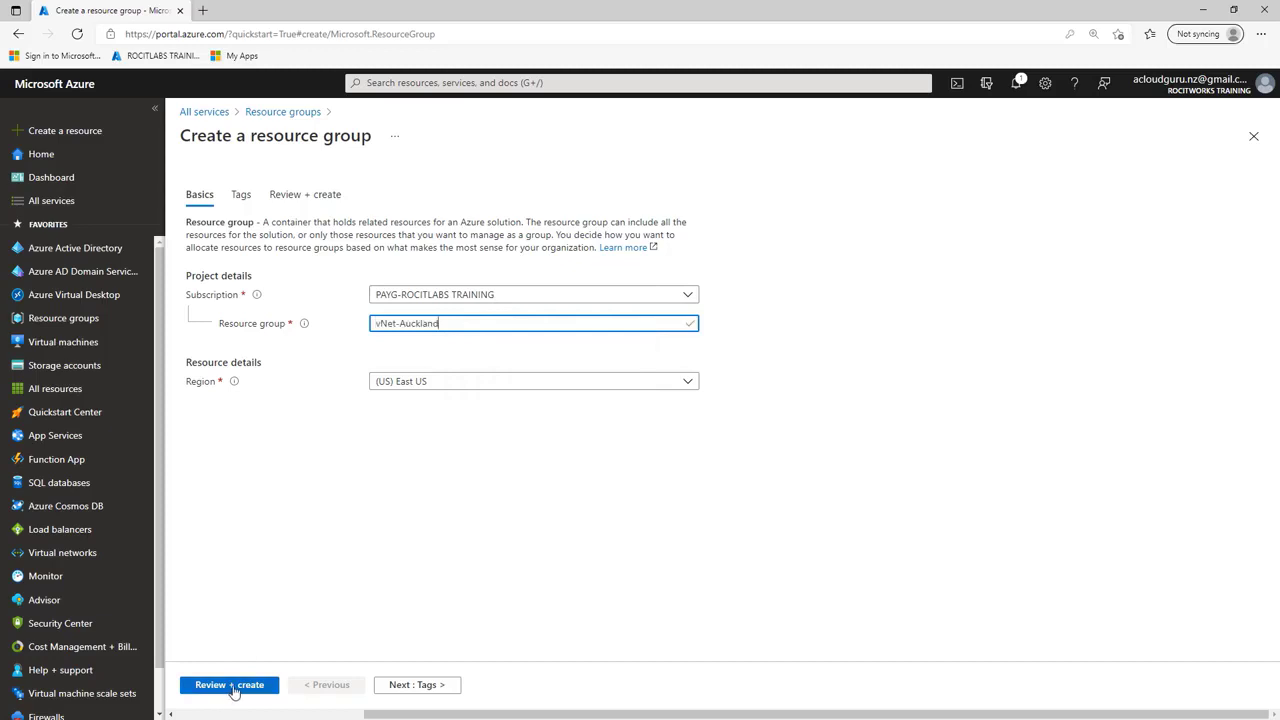
{"action": "left_click", "coordinate": [230, 685]}
{"action": "left_click", "coordinate": [232, 687]}
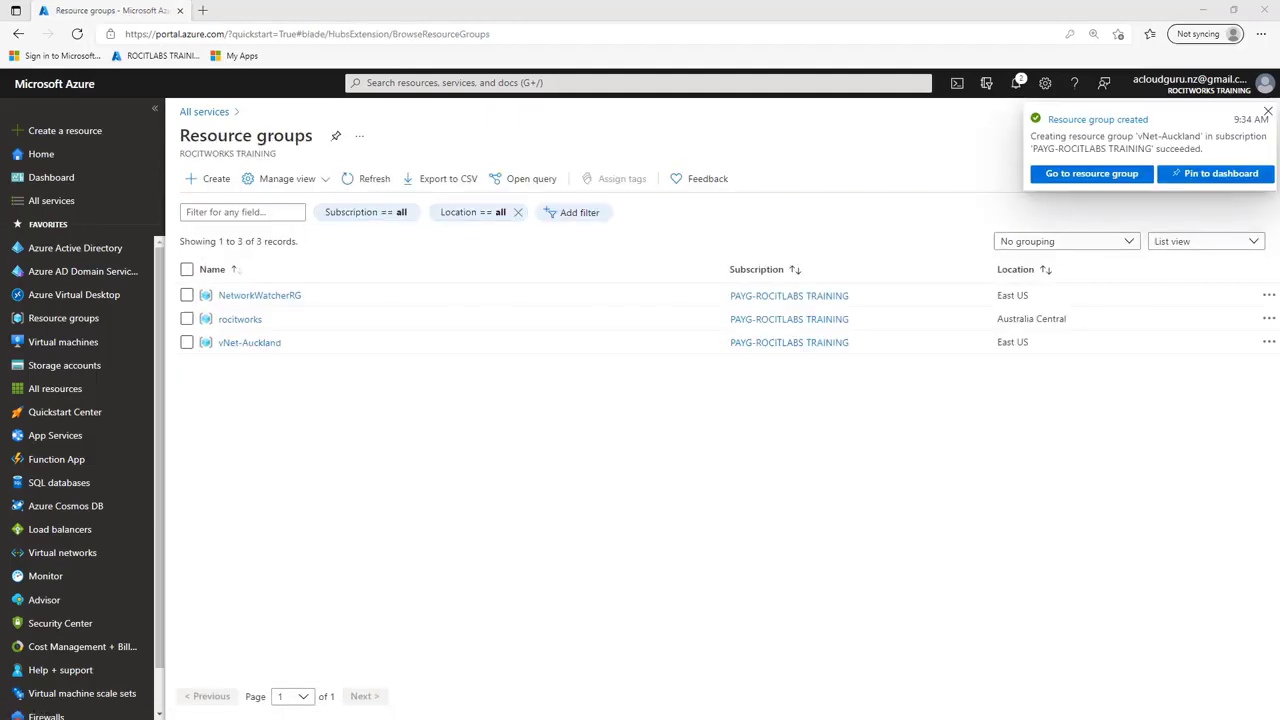
Step: Create another resource group named vNet-Sydney with the same subscription and default region, and dismiss the completion notification
{"action": "left_click", "coordinate": [217, 180]}
{"action": "left_click", "coordinate": [471, 323]}
{"action": "right_click", "coordinate": [468, 323]}
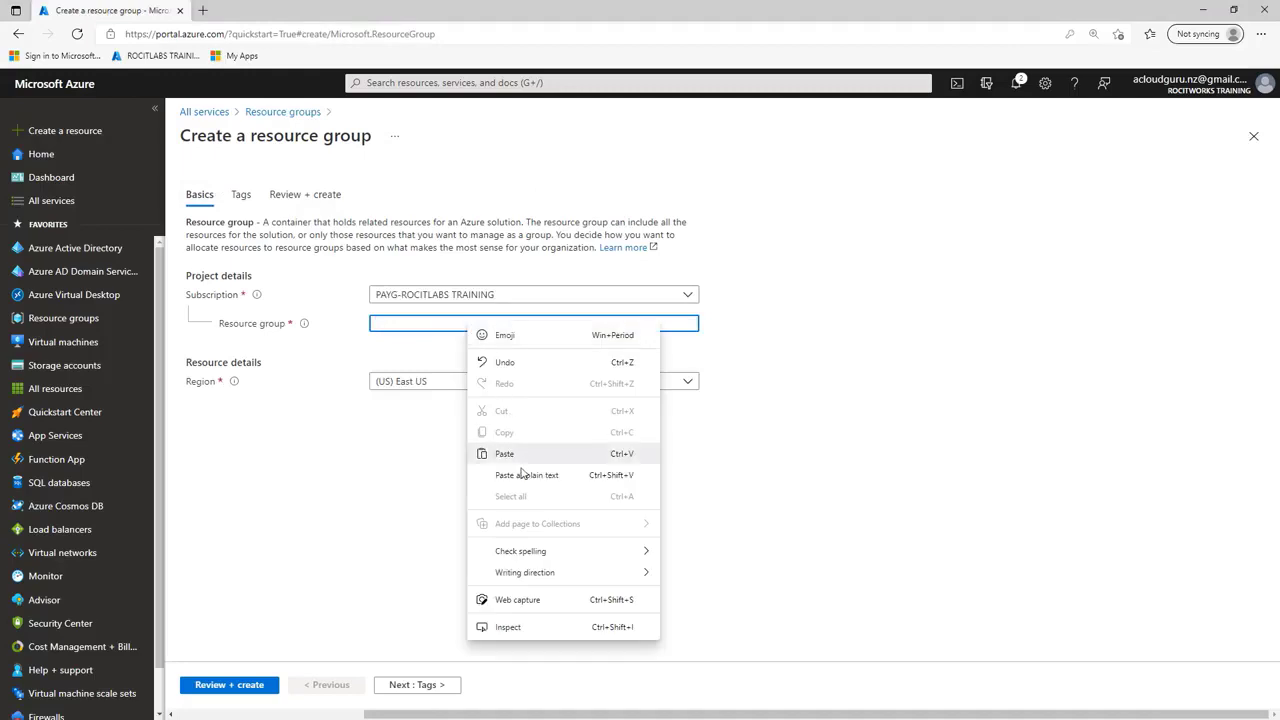
{"action": "left_click", "coordinate": [517, 455]}
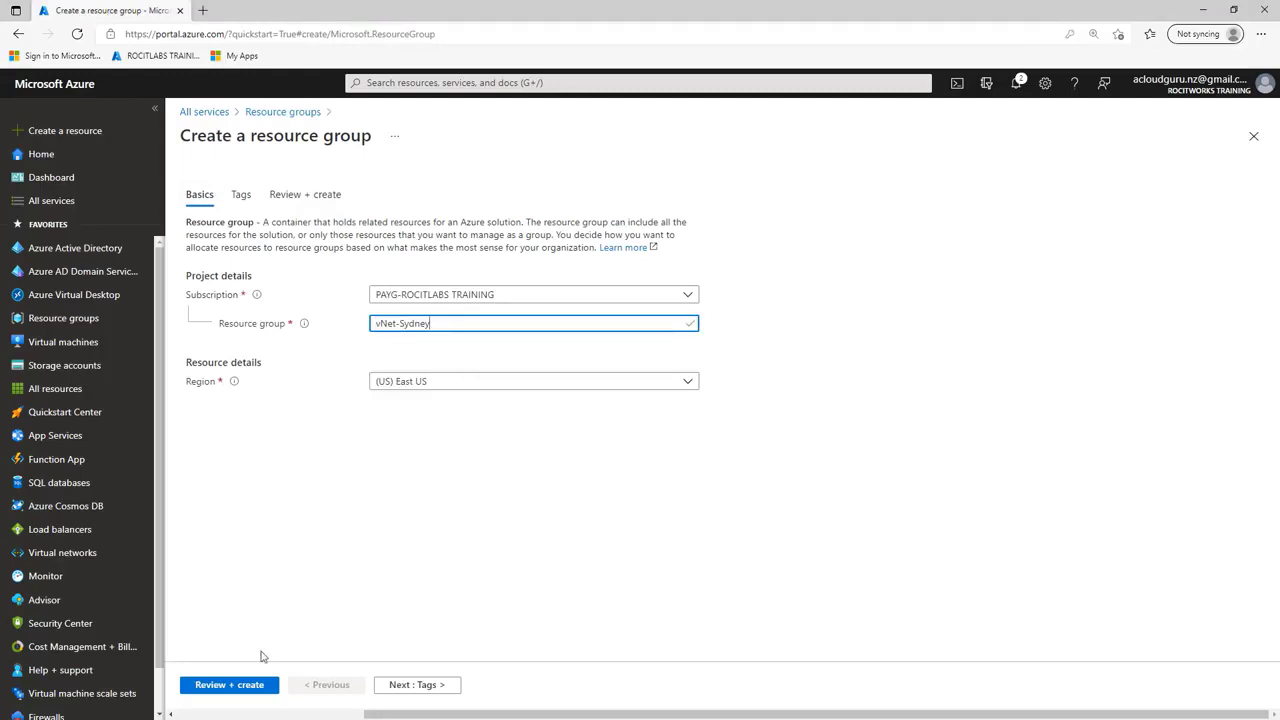
{"action": "left_click", "coordinate": [243, 685]}
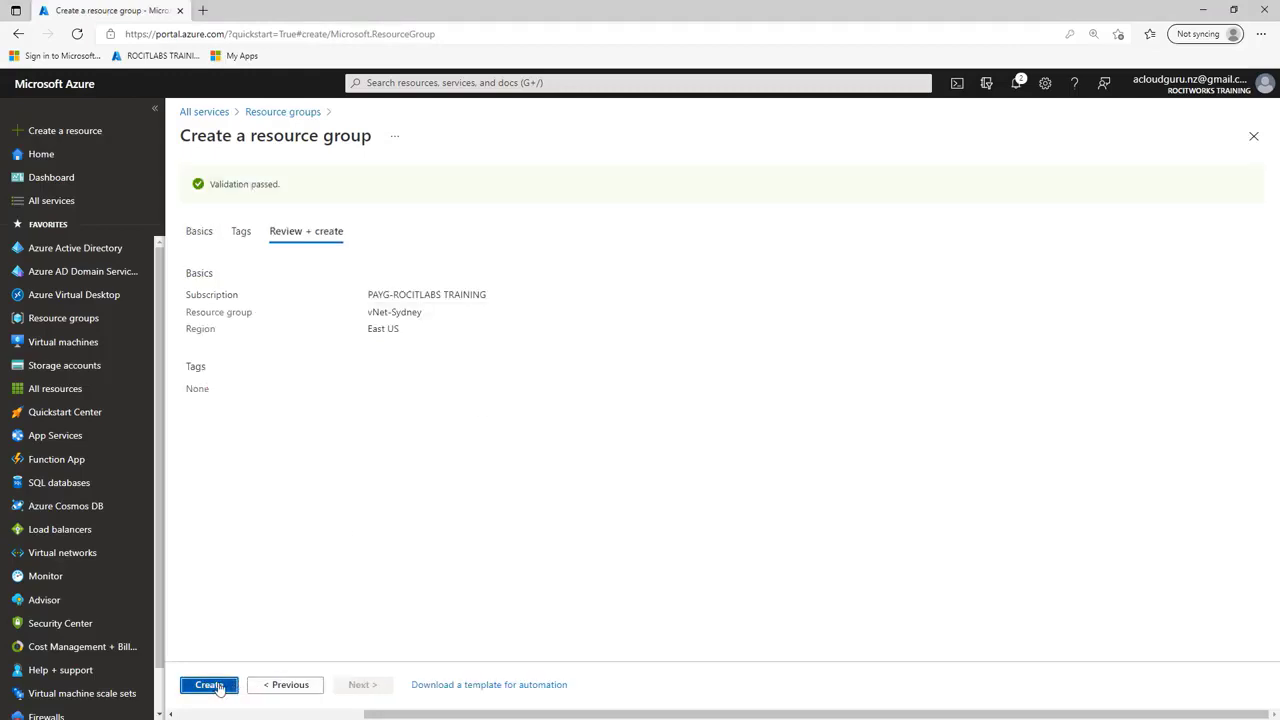
{"action": "left_click", "coordinate": [212, 685]}
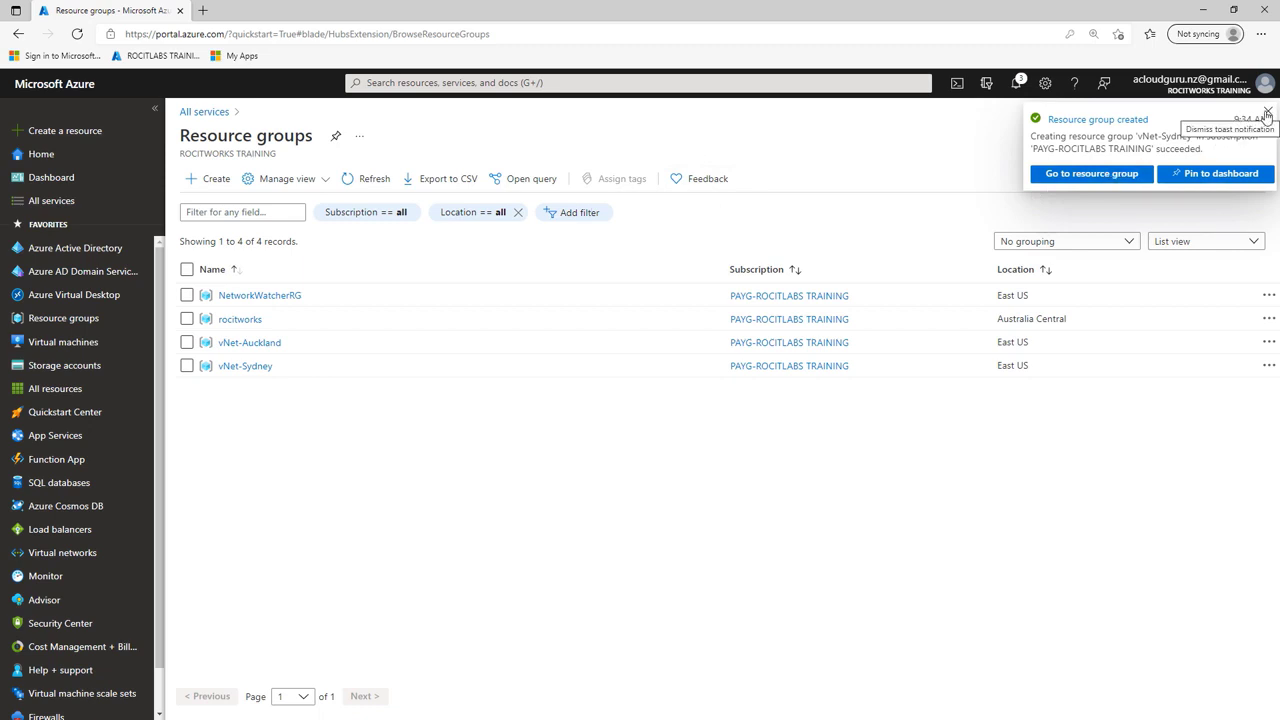
{"action": "left_click", "coordinate": [1267, 113]}
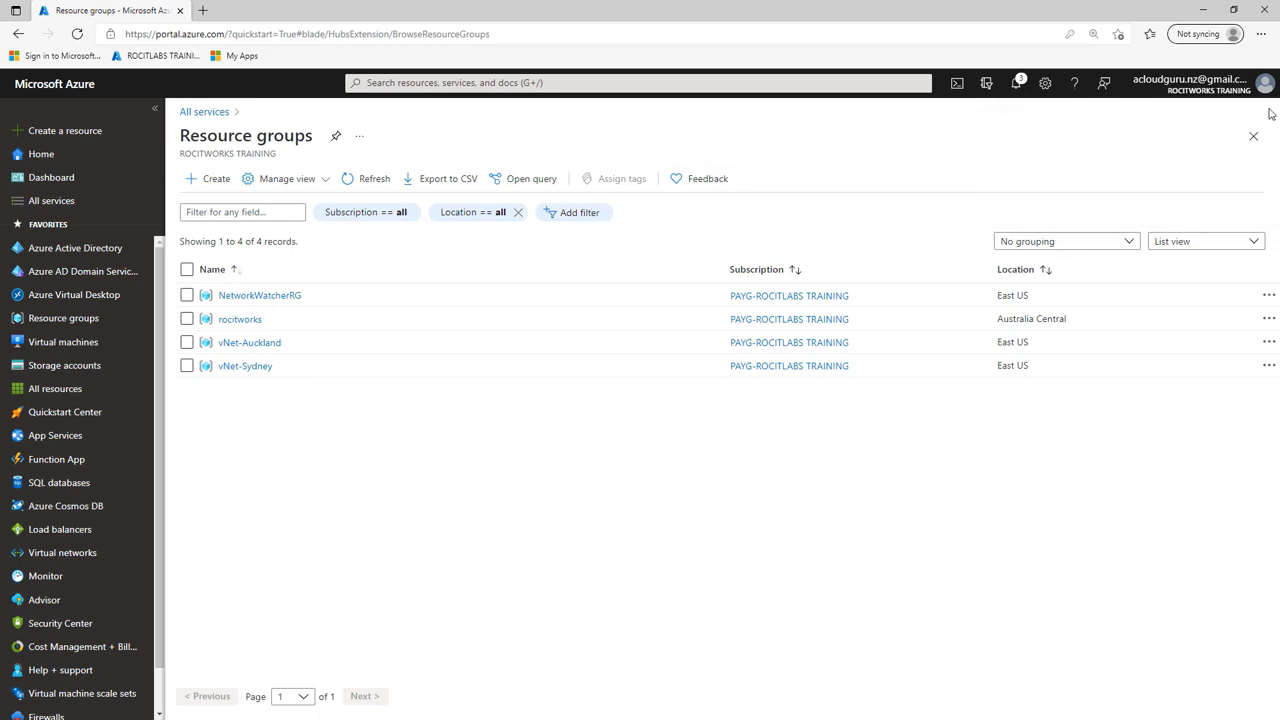
Step: Start a new virtual machine in the vNet-Auckland resource group and name it Auckland-VM-01
{"action": "left_click", "coordinate": [73, 344]}
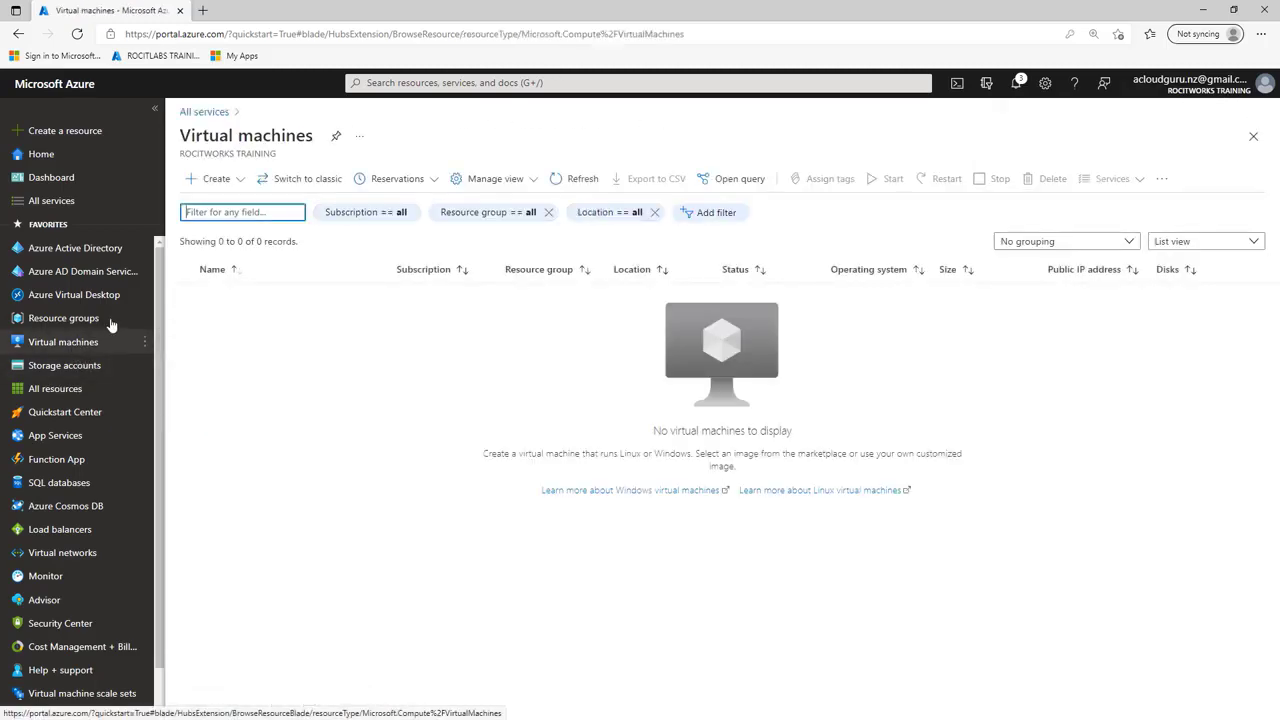
{"action": "left_click", "coordinate": [212, 184]}
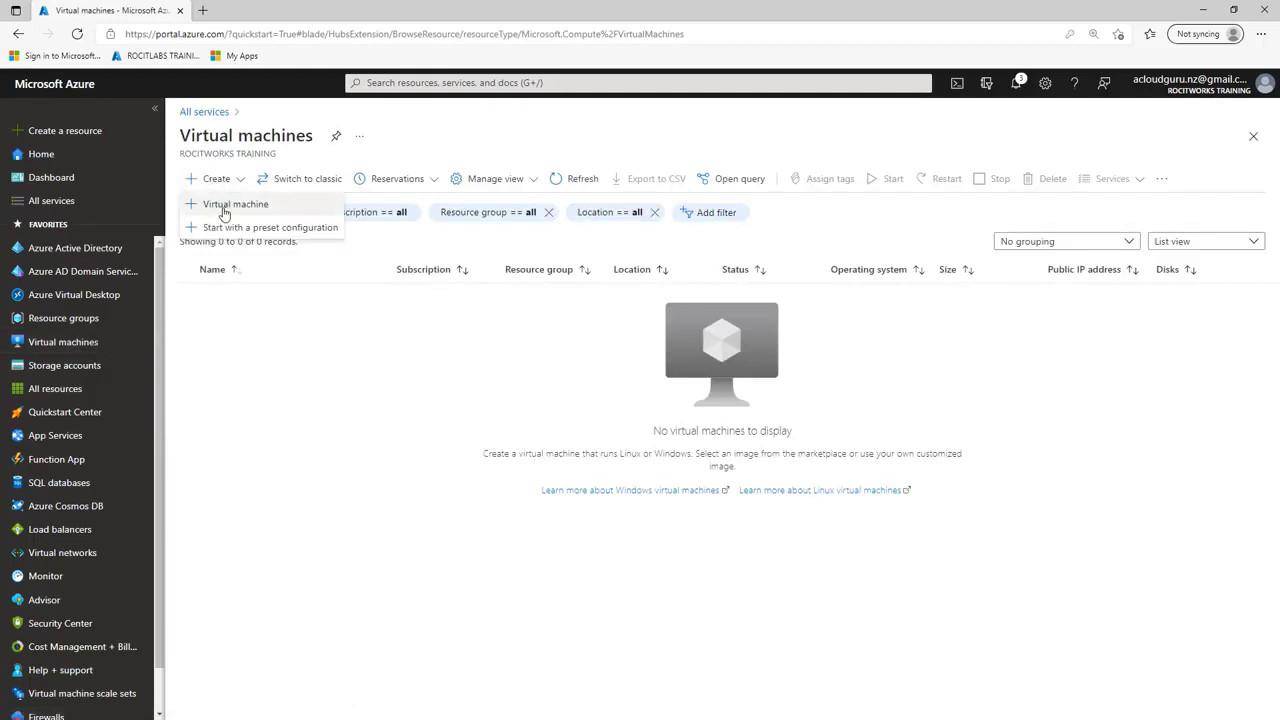
{"action": "left_click", "coordinate": [214, 206]}
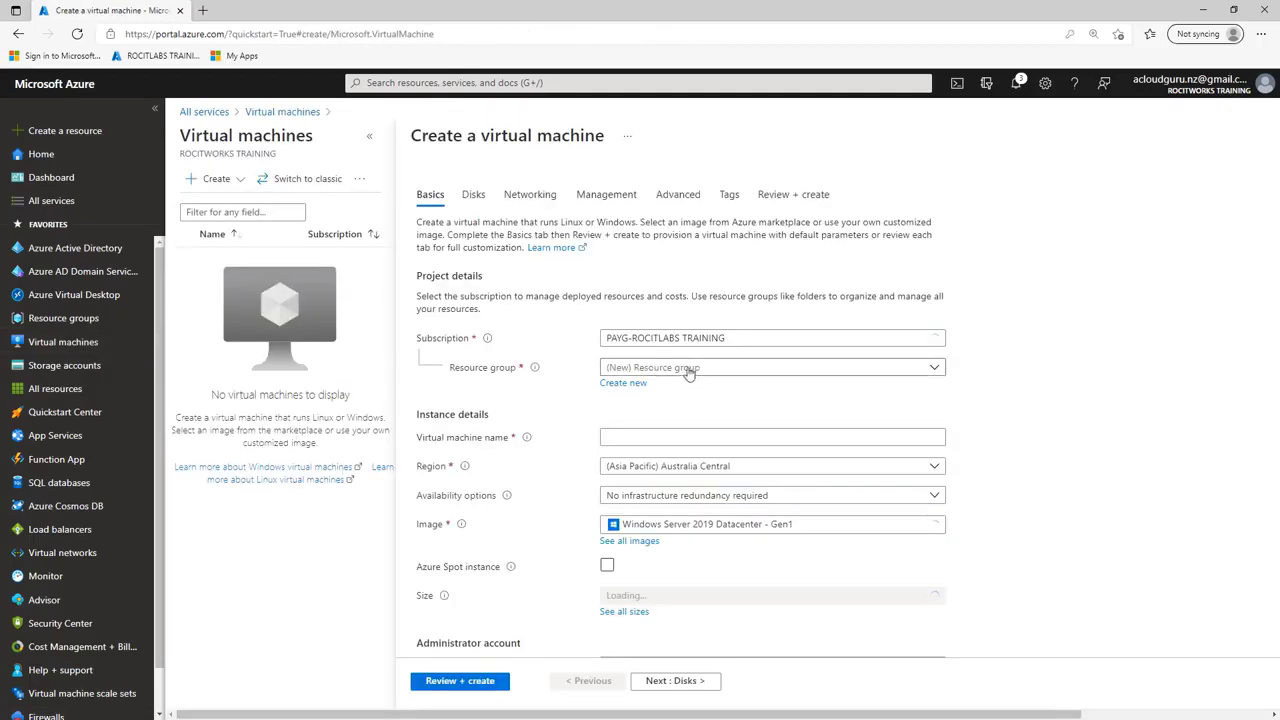
{"action": "left_click", "coordinate": [691, 368]}
{"action": "left_click", "coordinate": [650, 463]}
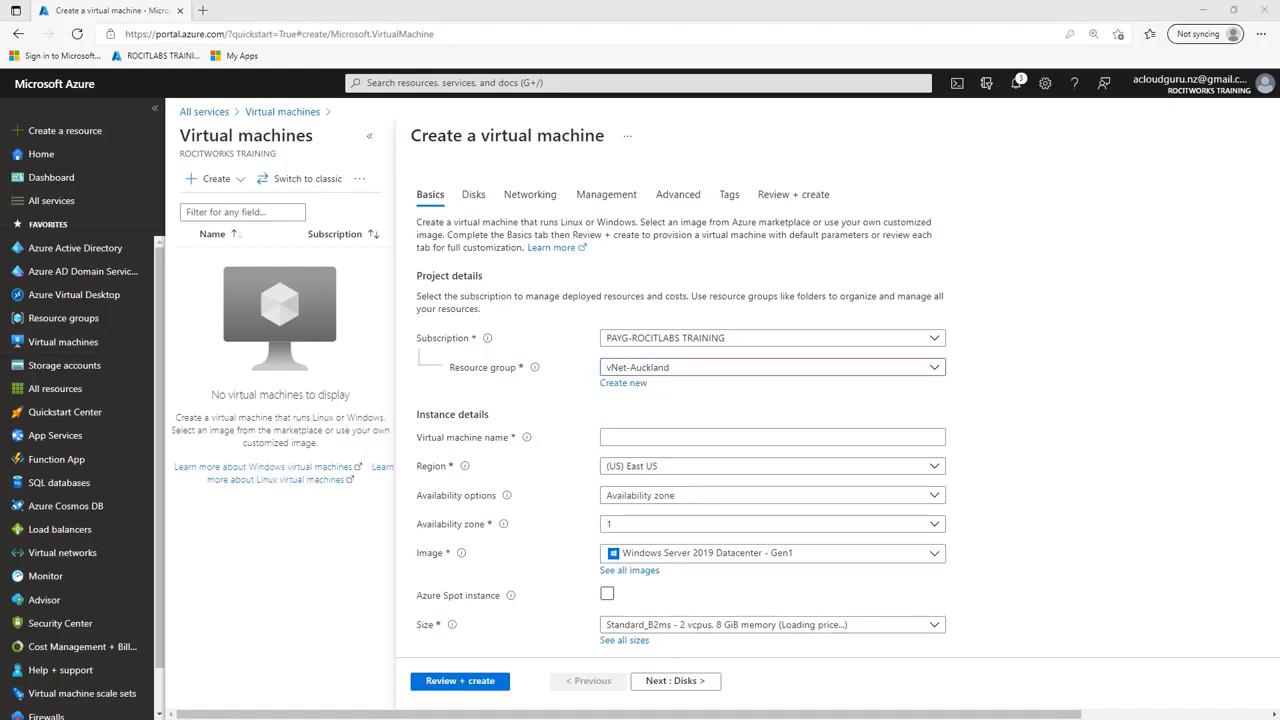
{"action": "left_click", "coordinate": [731, 437]}
{"action": "right_click", "coordinate": [652, 445]}
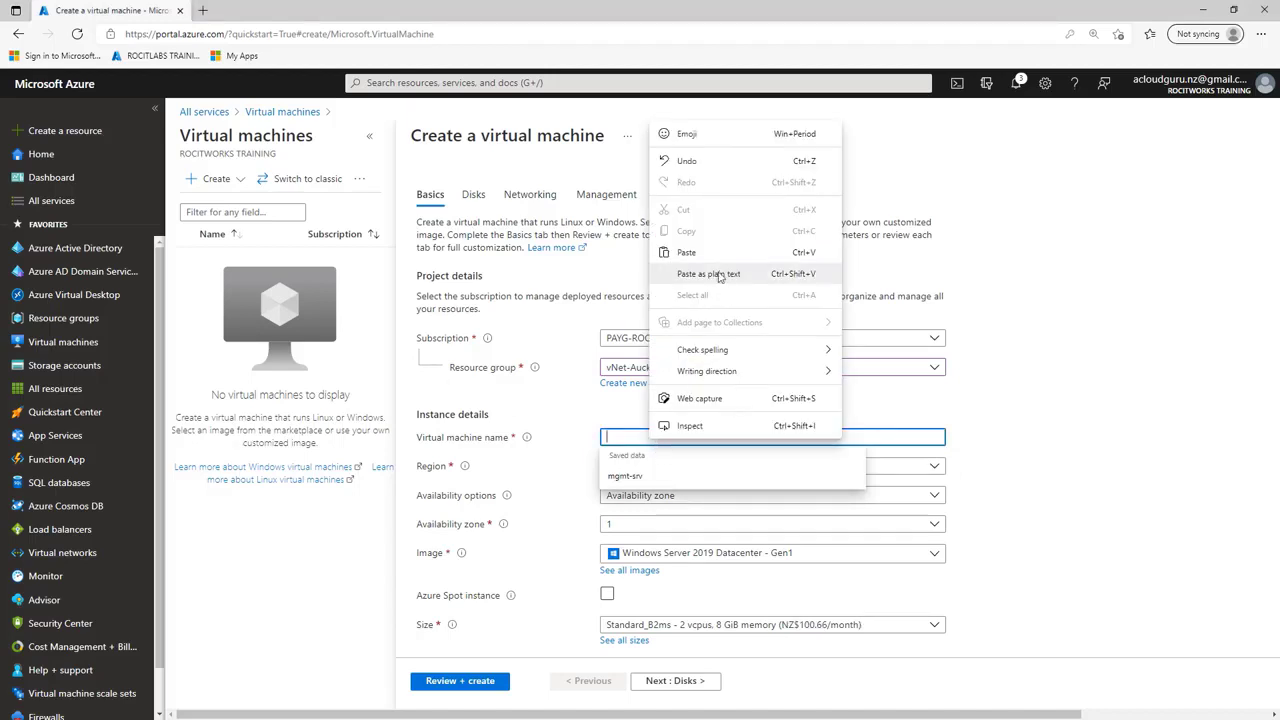
{"action": "left_click", "coordinate": [712, 253]}
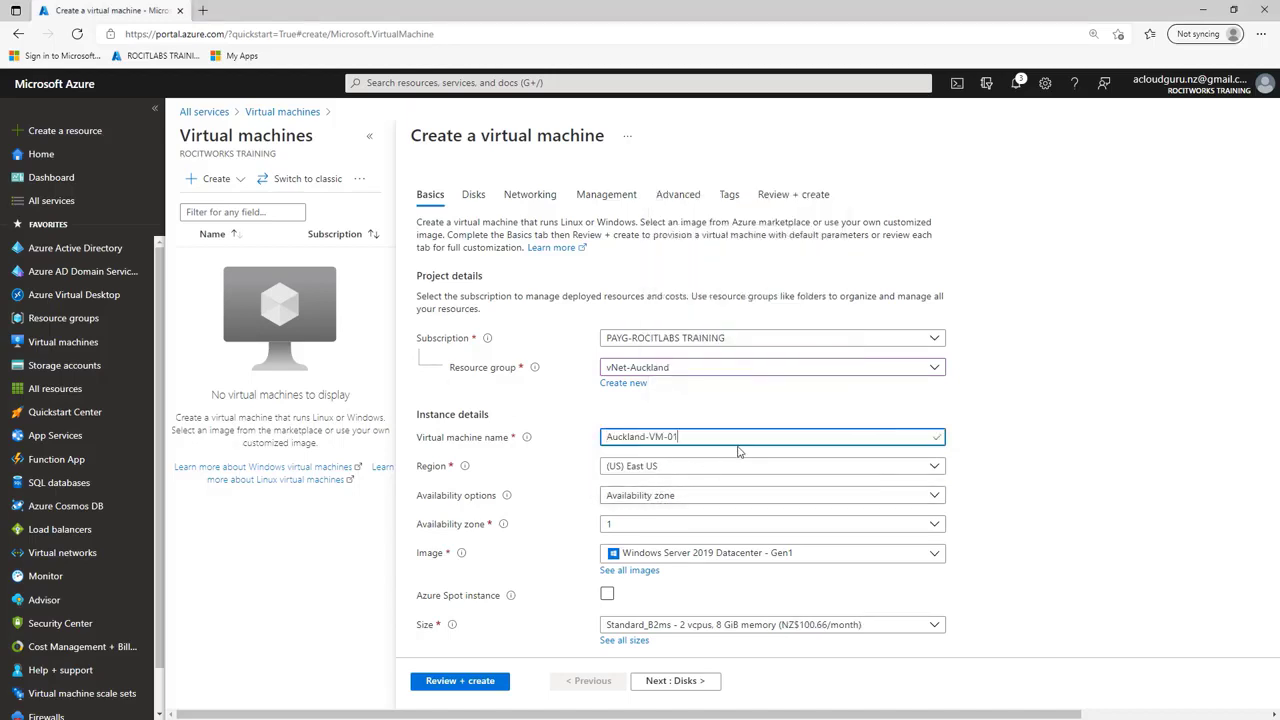
Step: Set the administrator username to azadmin, and enter and confirm the administrator account password
{"action": "scroll", "coordinate": [749, 445], "scroll_direction": "down", "scroll_amount": 3}
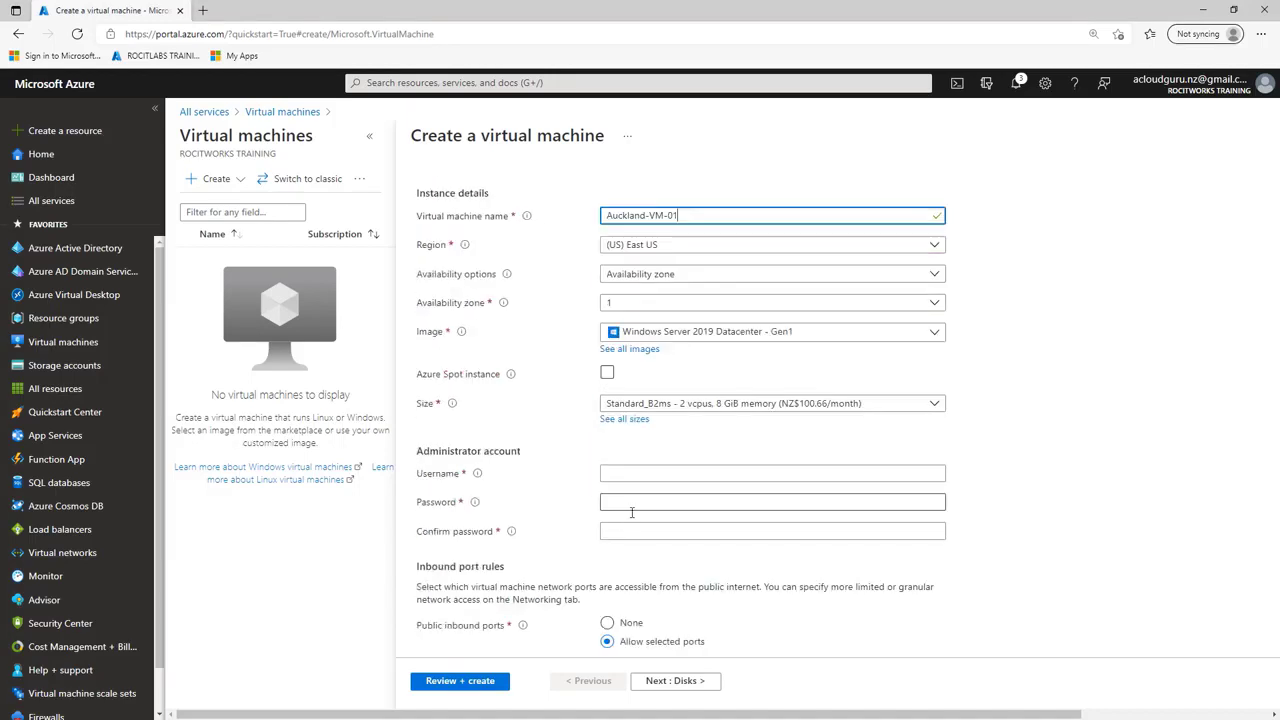
{"action": "left_click", "coordinate": [626, 472]}
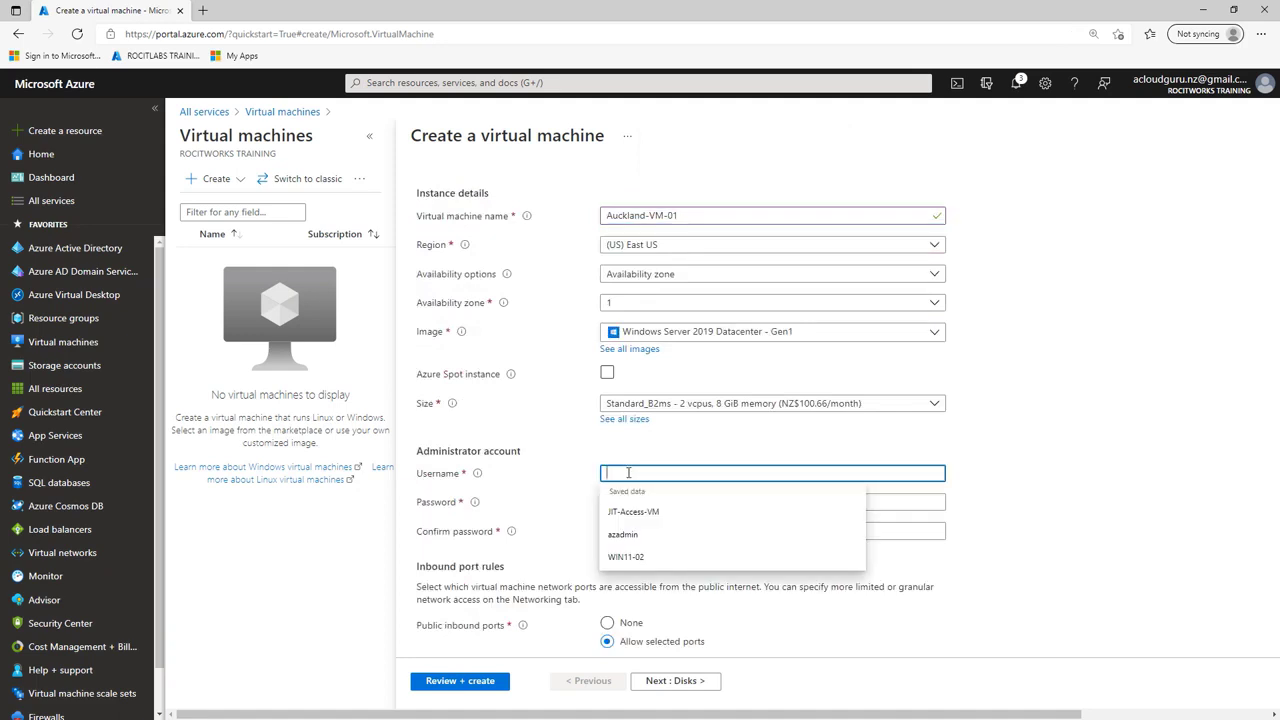
{"action": "type", "text": "az"}
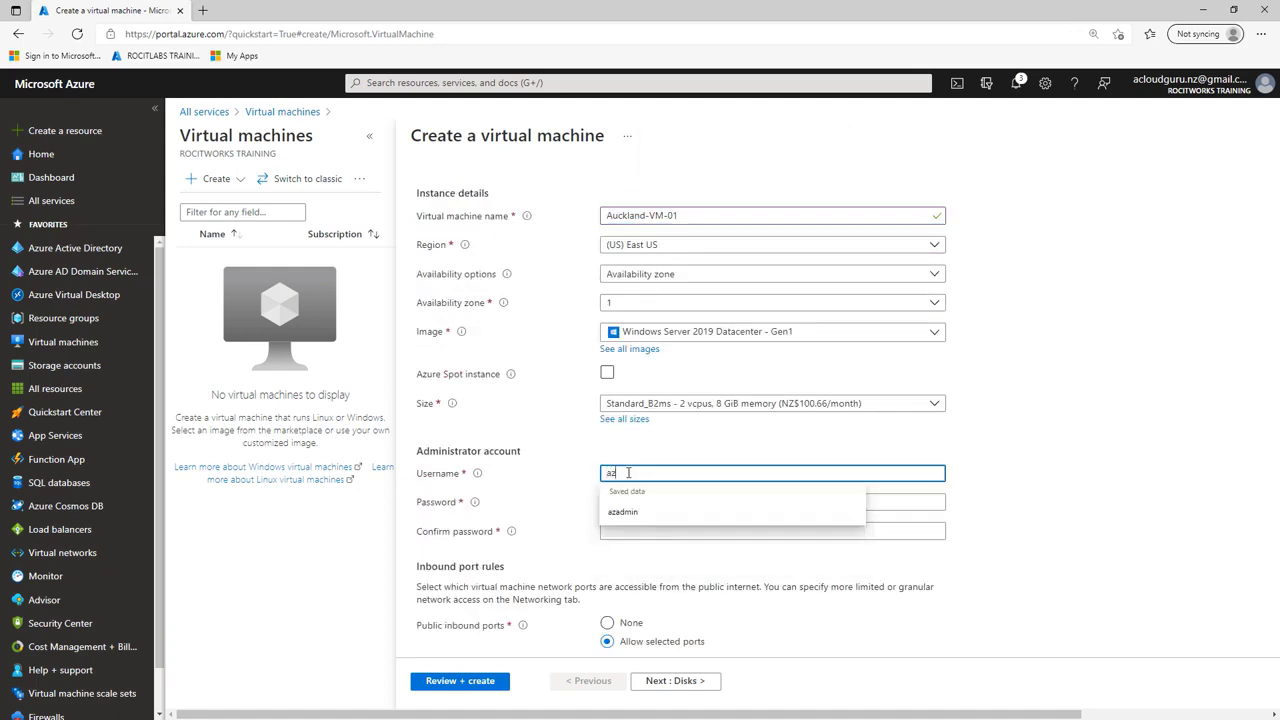
{"action": "type", "text": "admin"}
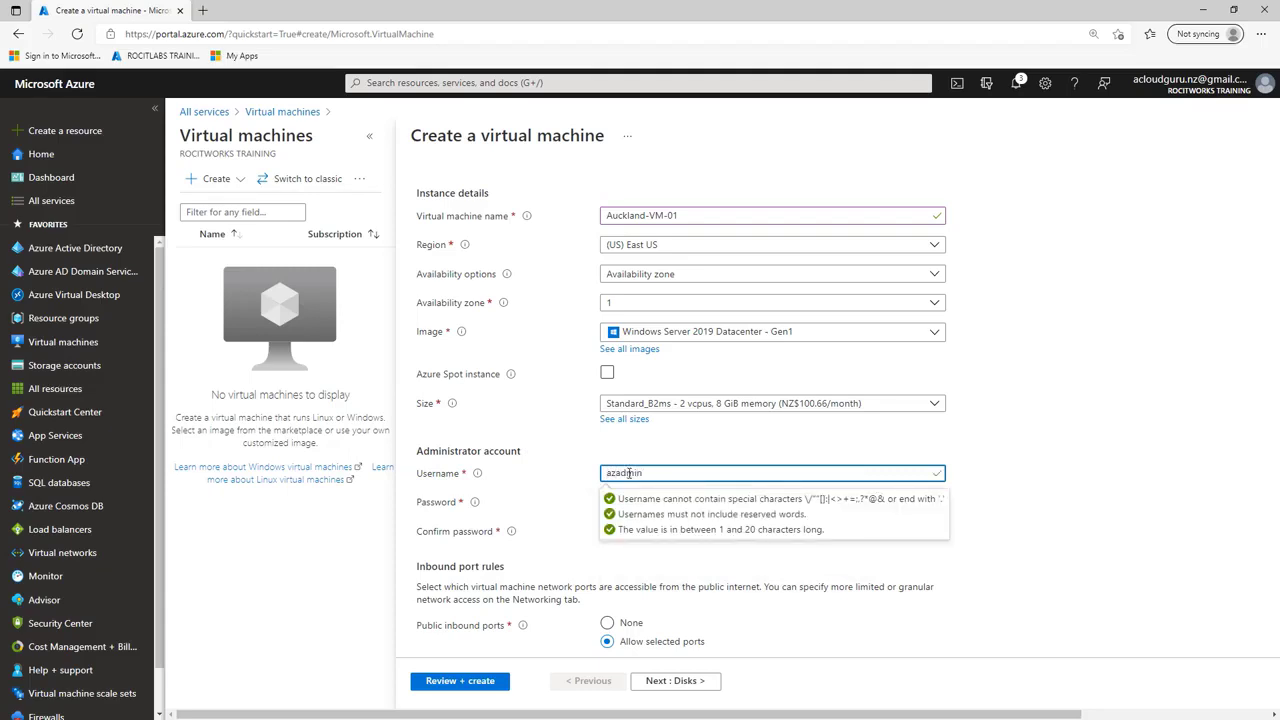
{"action": "left_click", "coordinate": [618, 501]}
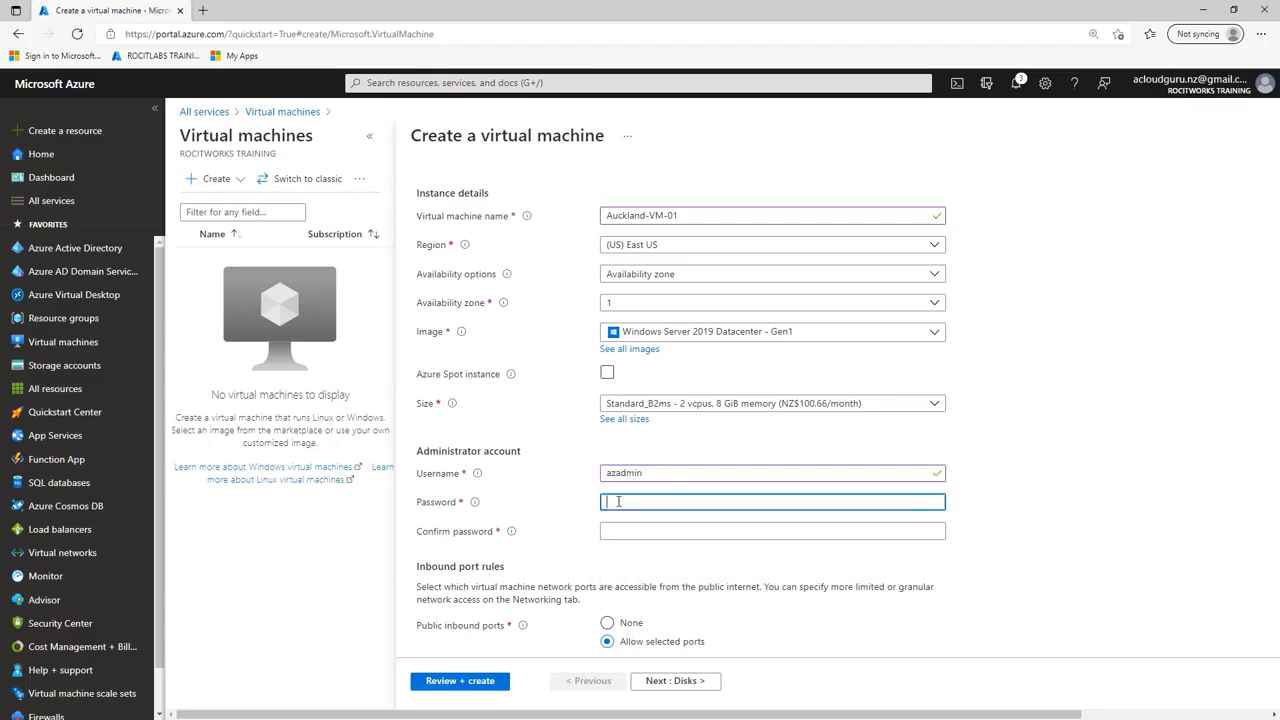
{"action": "type", "text": "P"}
{"action": "left_click", "coordinate": [650, 531]}
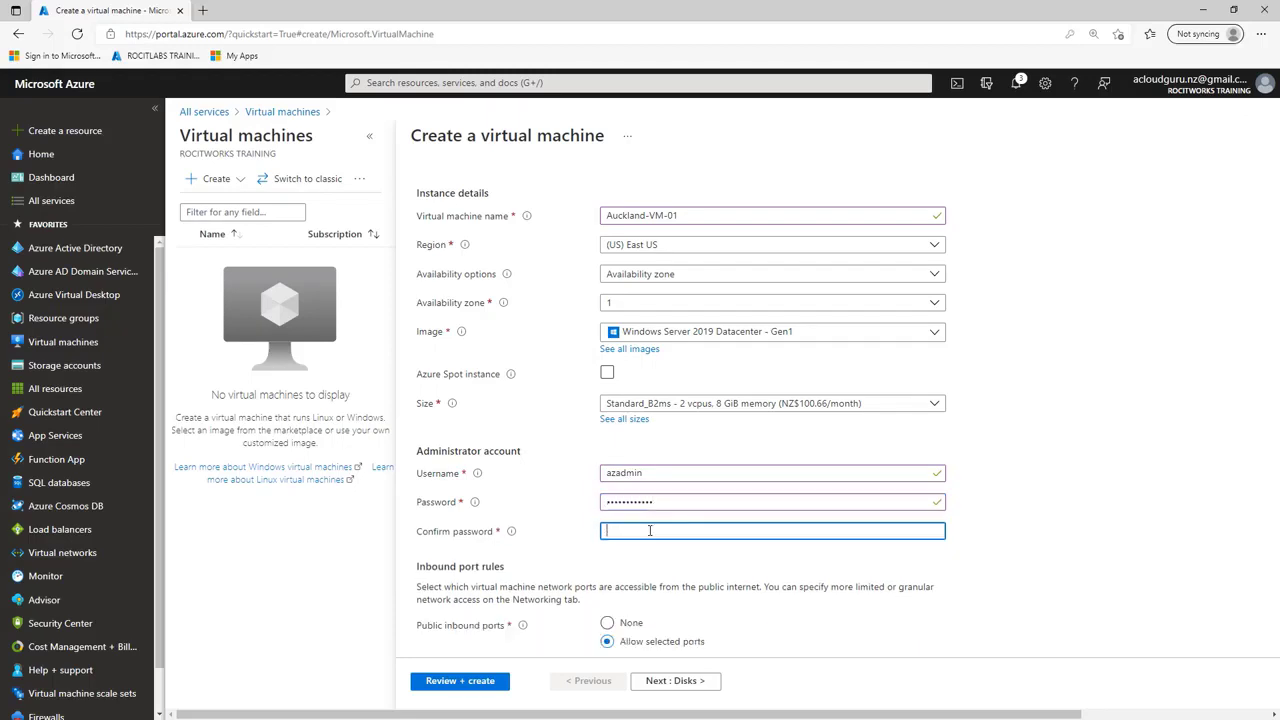
{"action": "type", "text": "P"}
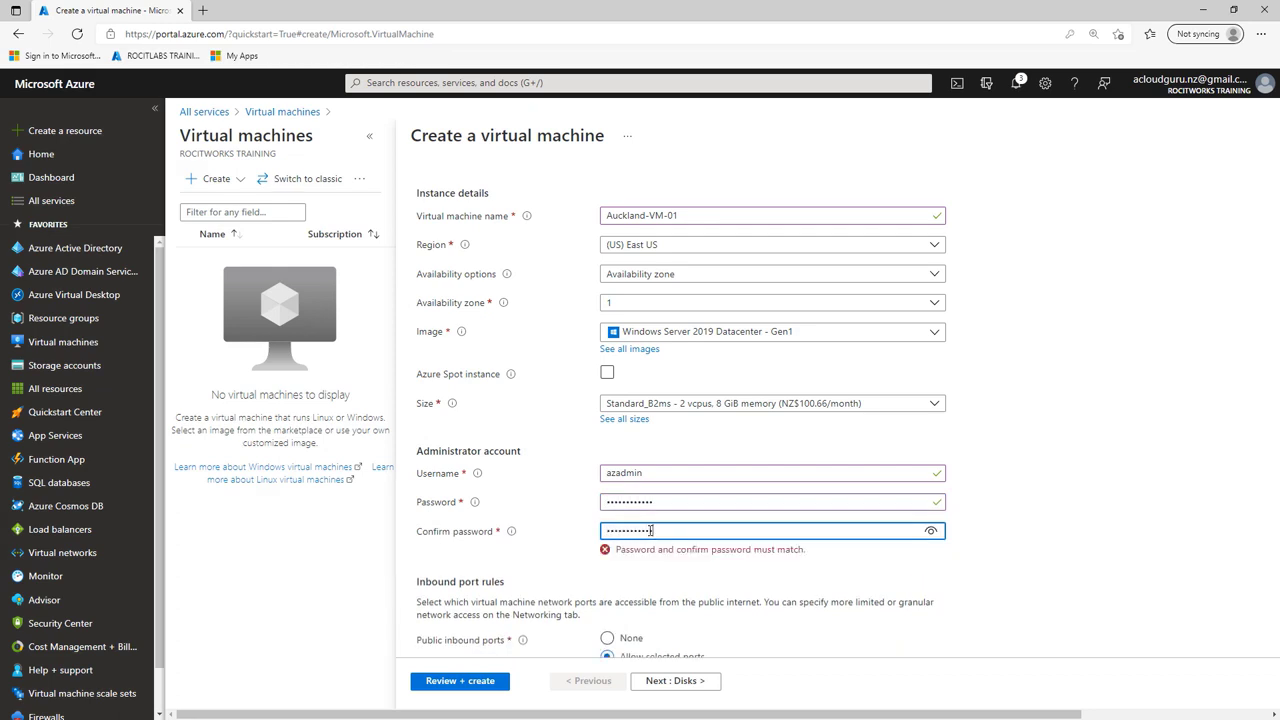
{"action": "scroll", "coordinate": [690, 540], "scroll_direction": "down", "scroll_amount": 3}
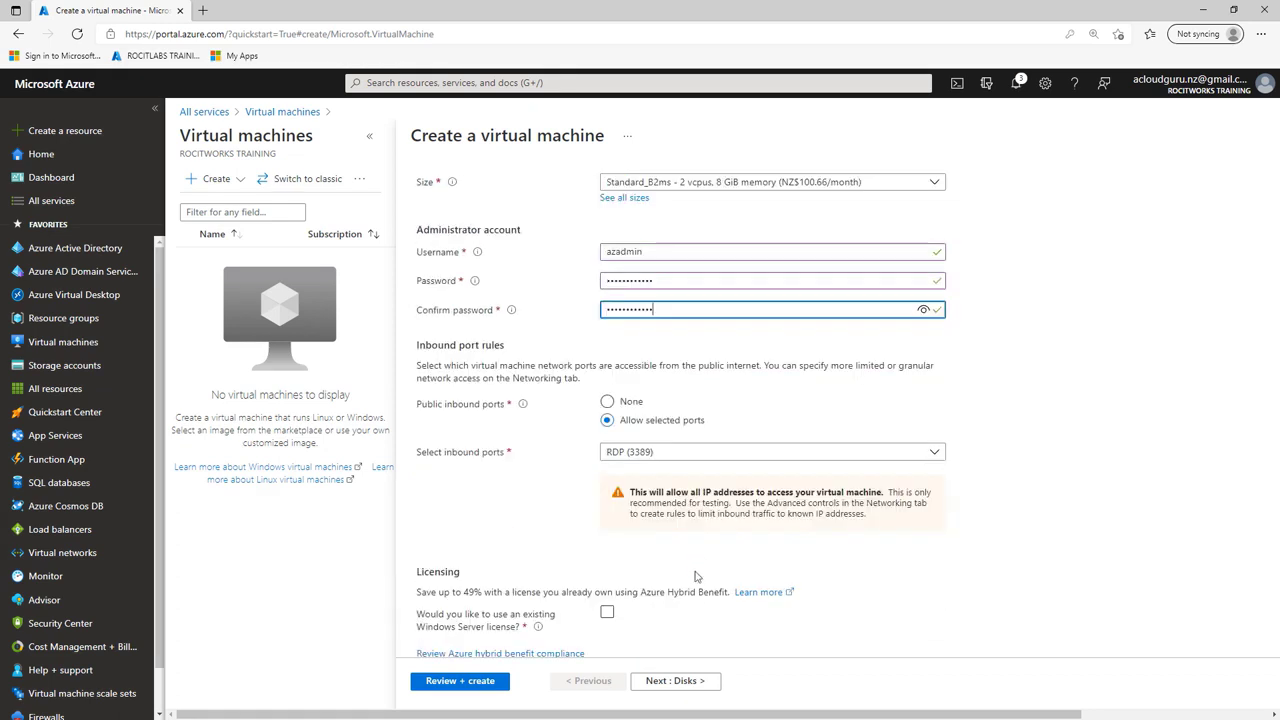
Step: Set the virtual machine's OS disk type to Standard SSD with locally-redundant storage
{"action": "left_click", "coordinate": [680, 681]}
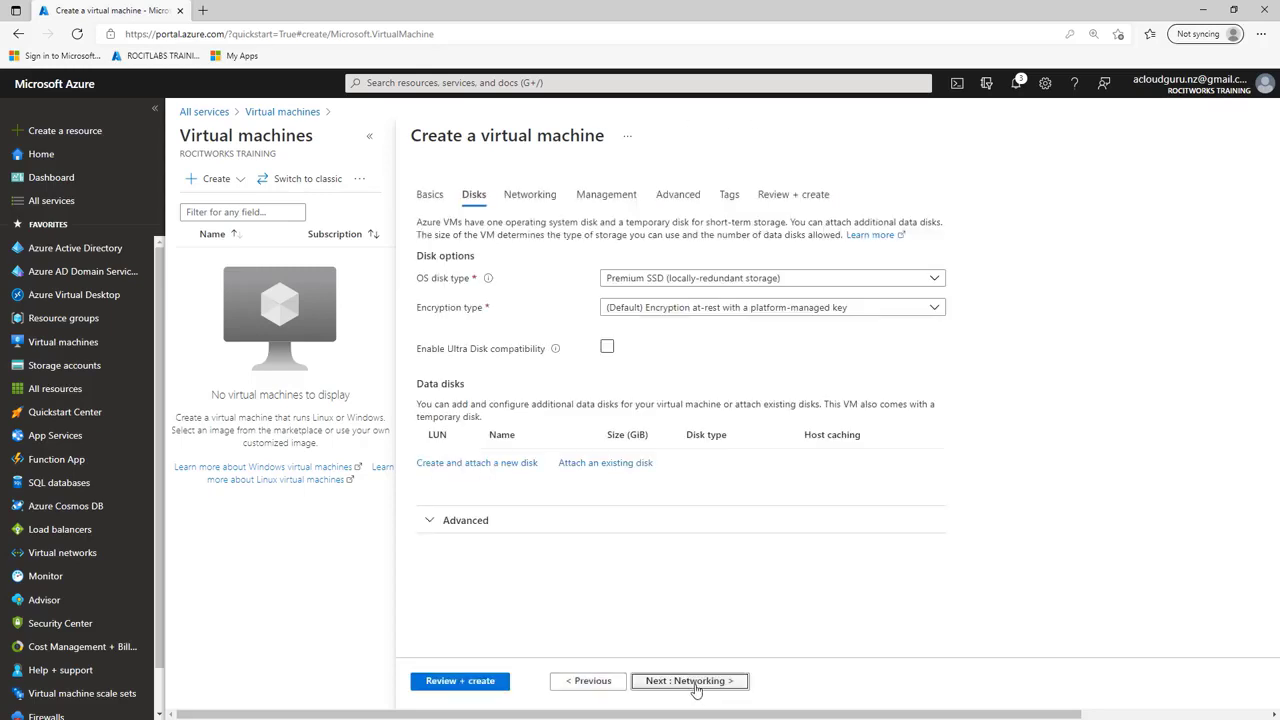
{"action": "left_click", "coordinate": [760, 282]}
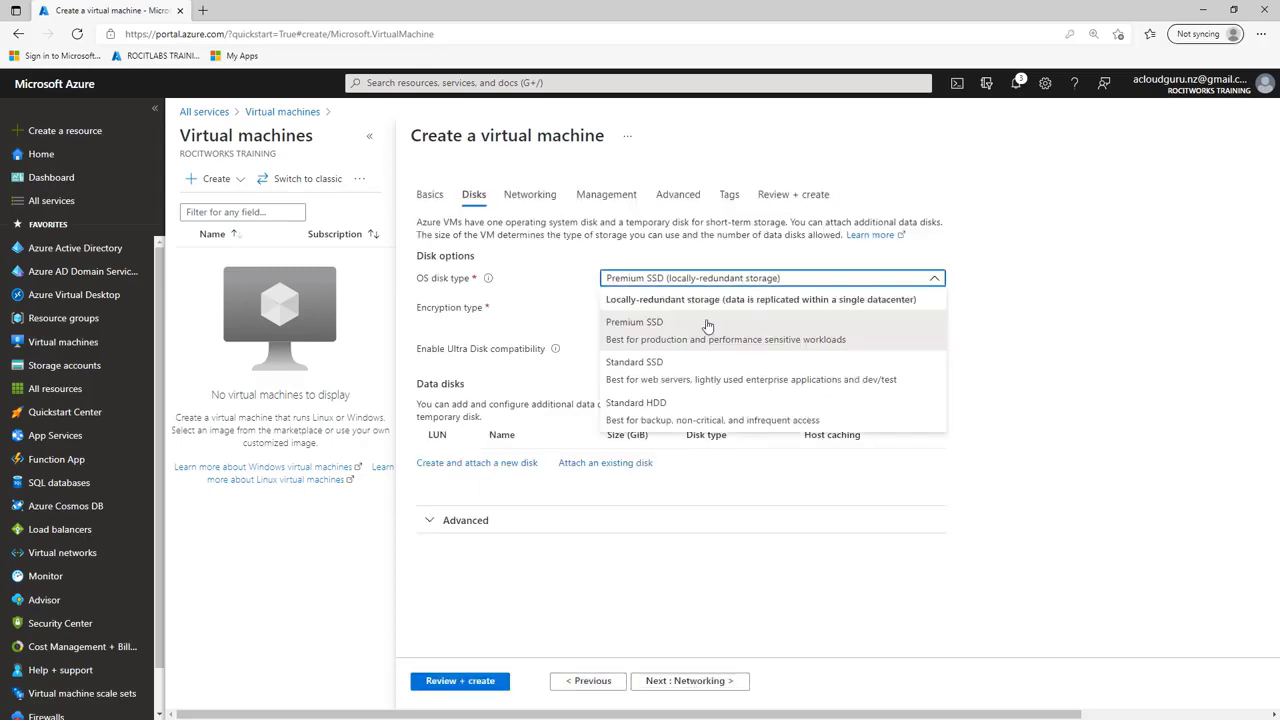
{"action": "left_click", "coordinate": [675, 372]}
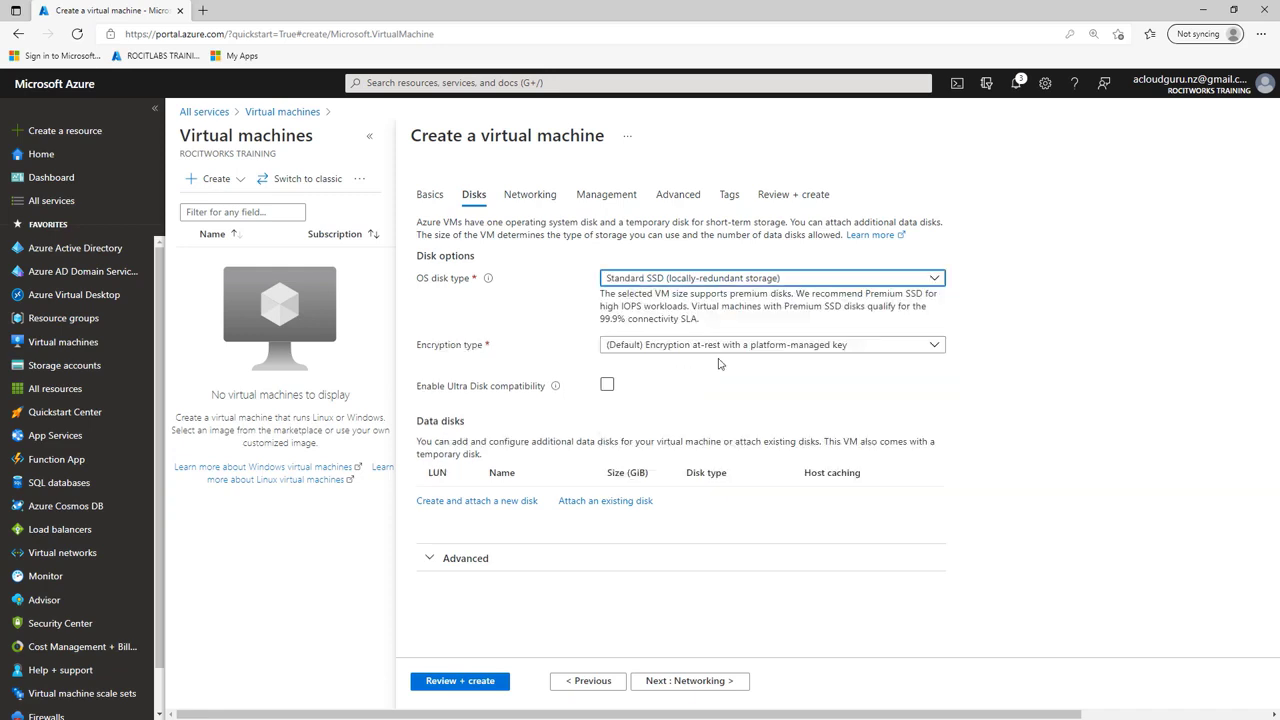
Step: Keep the default networking settings and disable boot diagnostics in the virtual machine's management options
{"action": "left_click", "coordinate": [685, 681]}
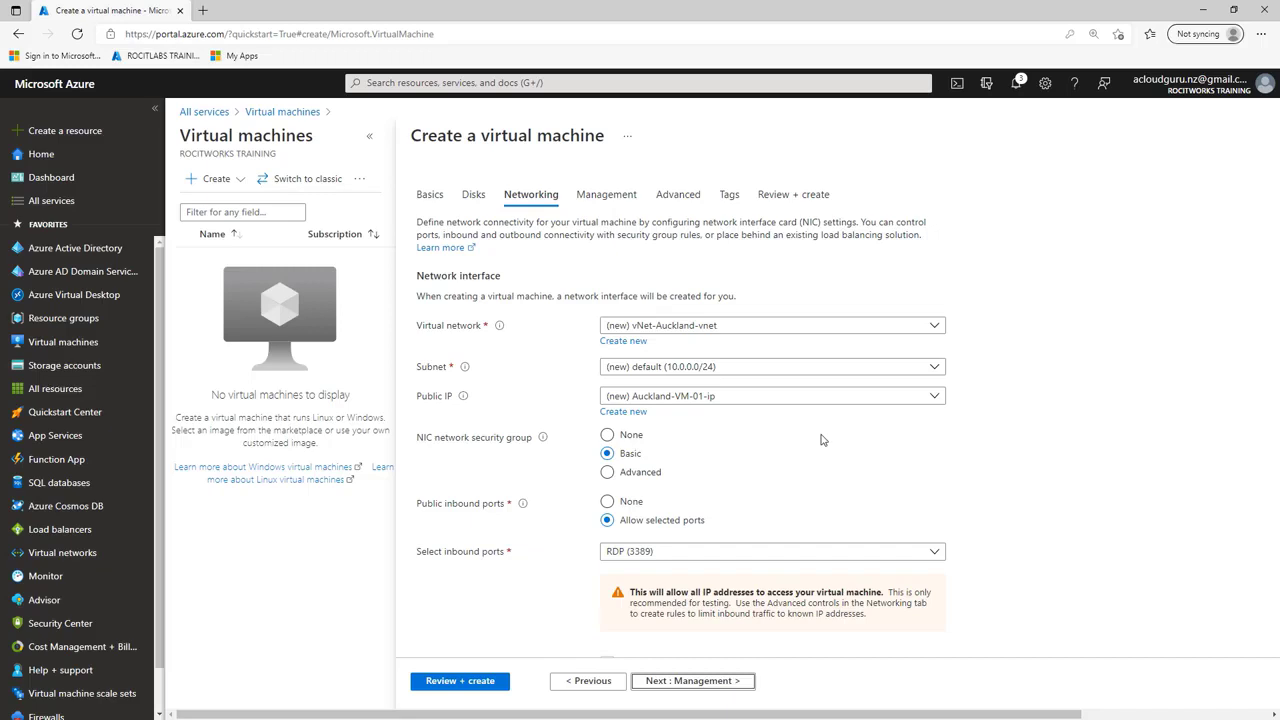
{"action": "left_click", "coordinate": [713, 688]}
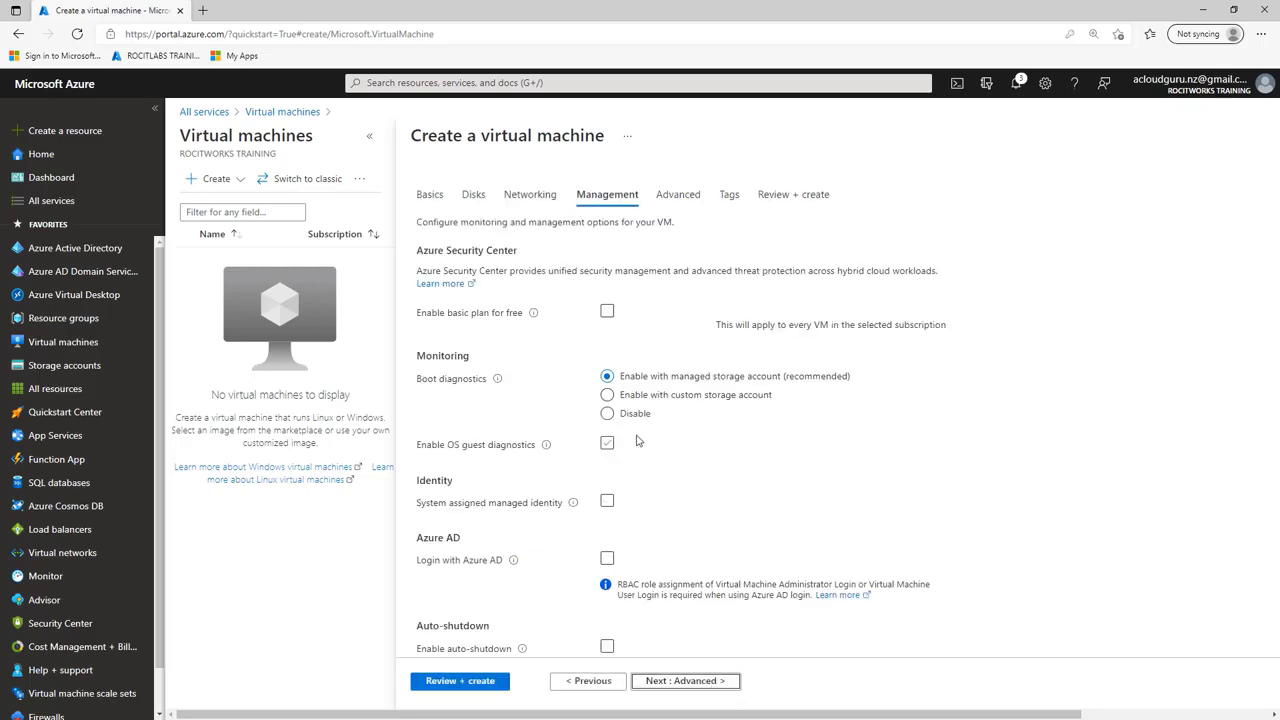
{"action": "left_click", "coordinate": [612, 425]}
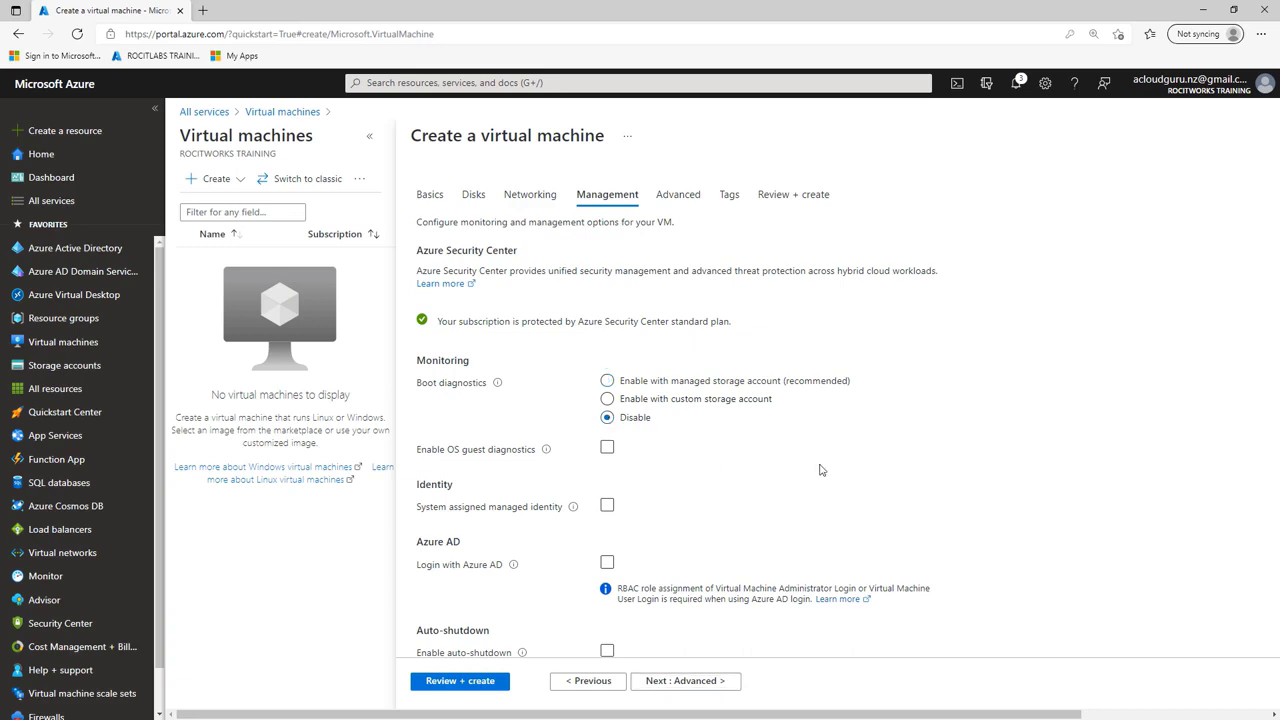
{"action": "scroll", "coordinate": [820, 472], "scroll_direction": "down", "scroll_amount": 2}
{"action": "scroll", "coordinate": [812, 480], "scroll_direction": "down", "scroll_amount": 1}
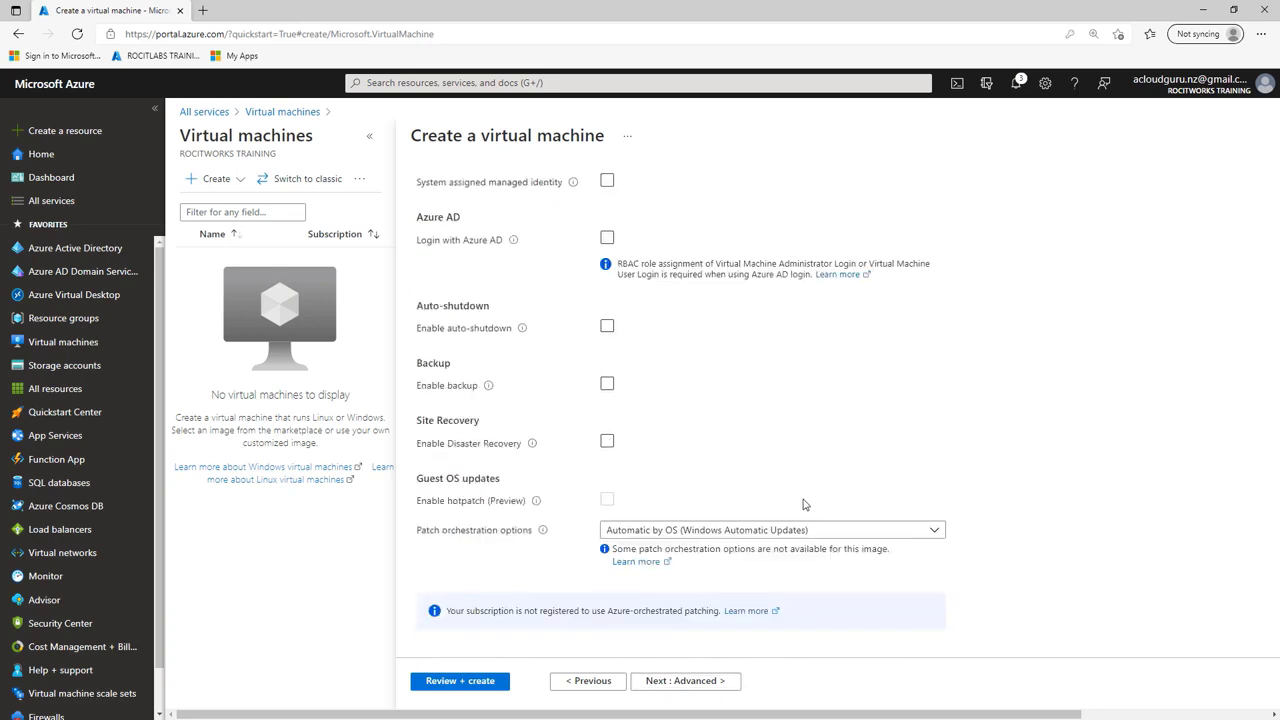
Step: Leave the advanced options and tags at their defaults, deploy Auckland-VM-01, and return to the list of virtual machines
{"action": "left_click", "coordinate": [664, 685]}
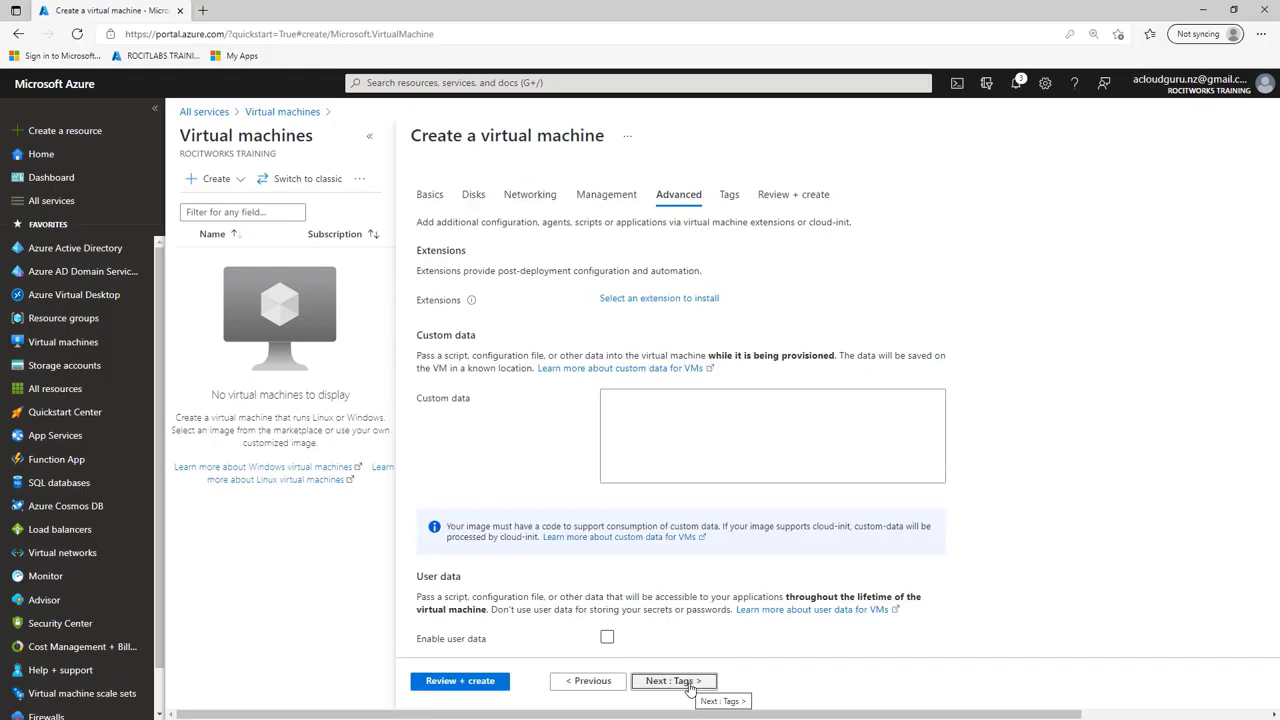
{"action": "left_click", "coordinate": [689, 683]}
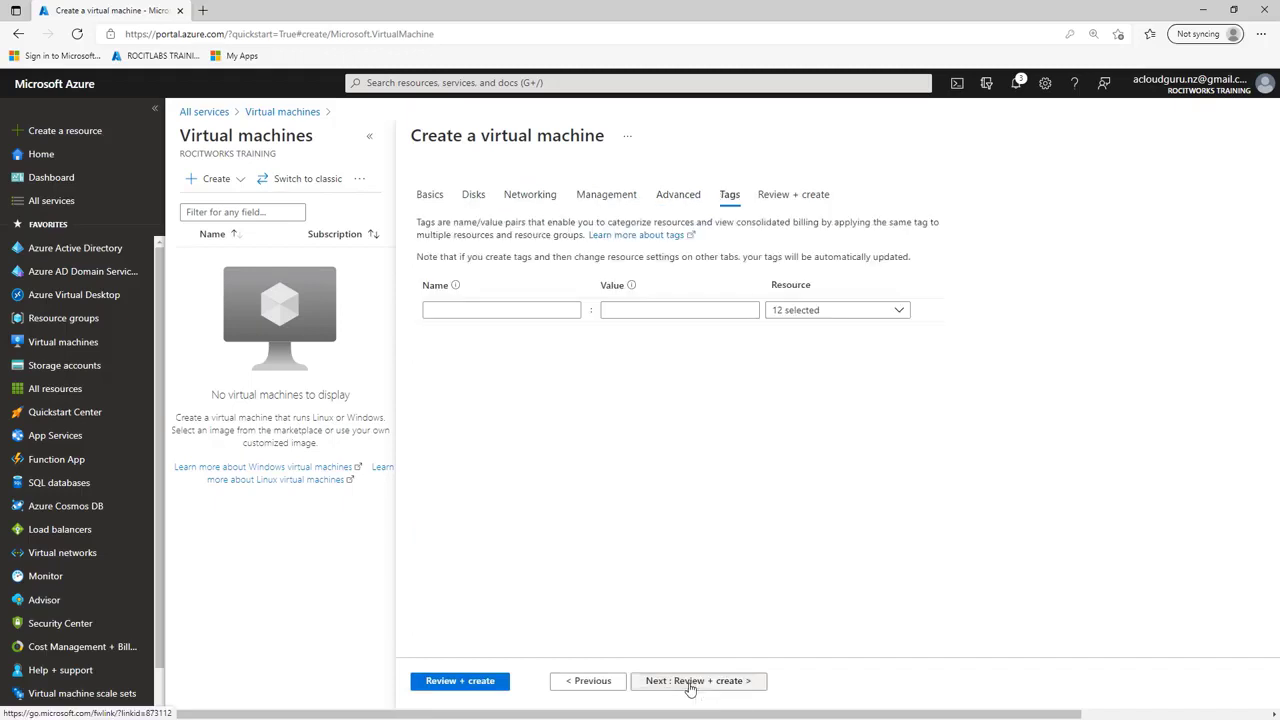
{"action": "left_click", "coordinate": [689, 683]}
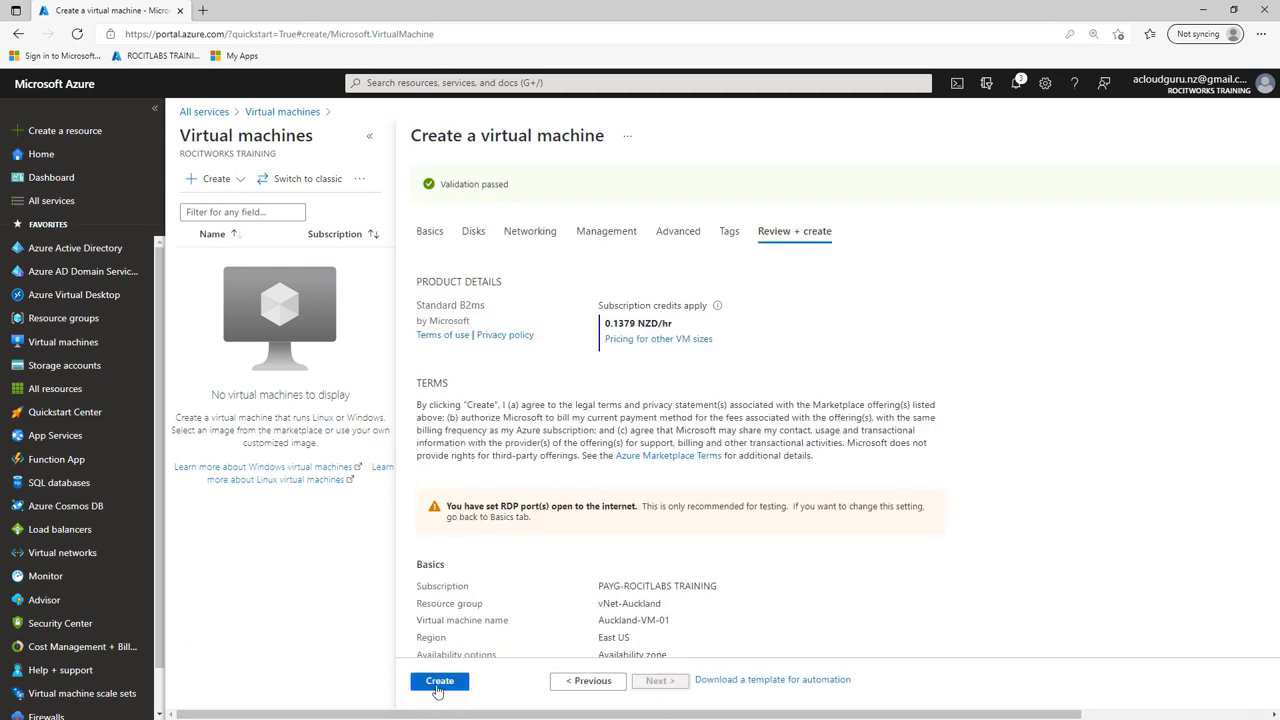
{"action": "left_click", "coordinate": [438, 681]}
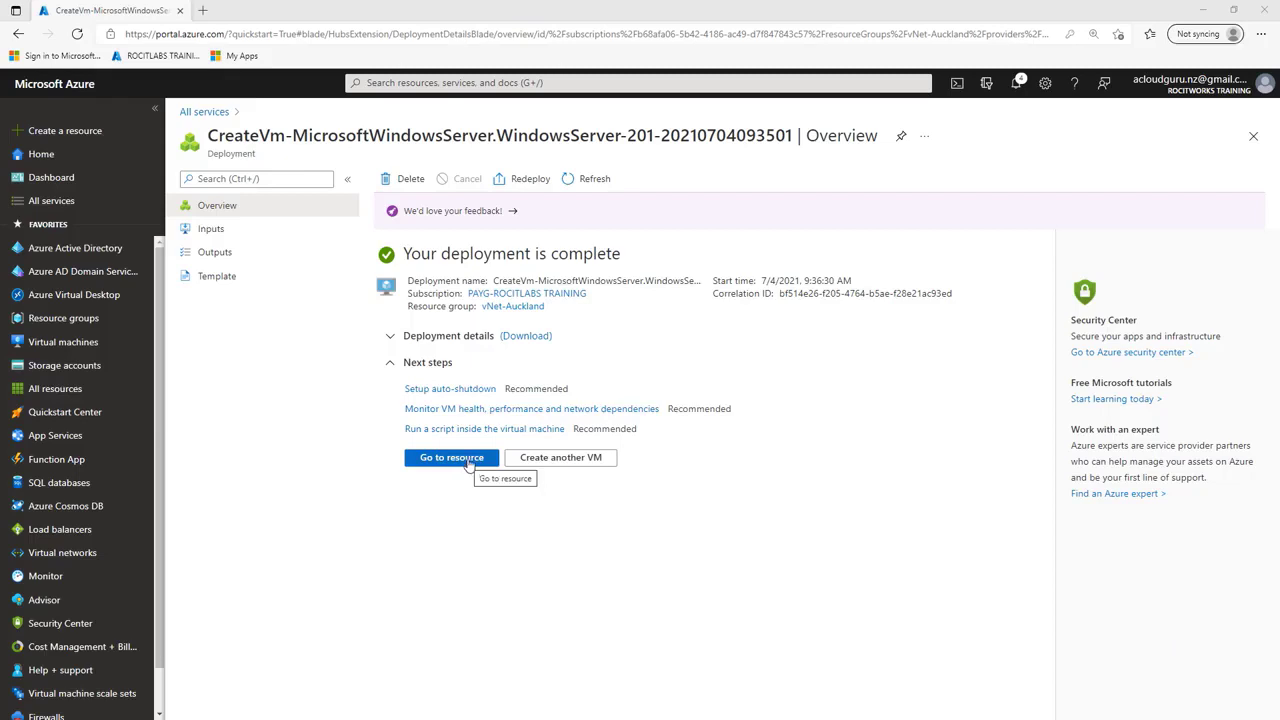
{"action": "left_click", "coordinate": [72, 352]}
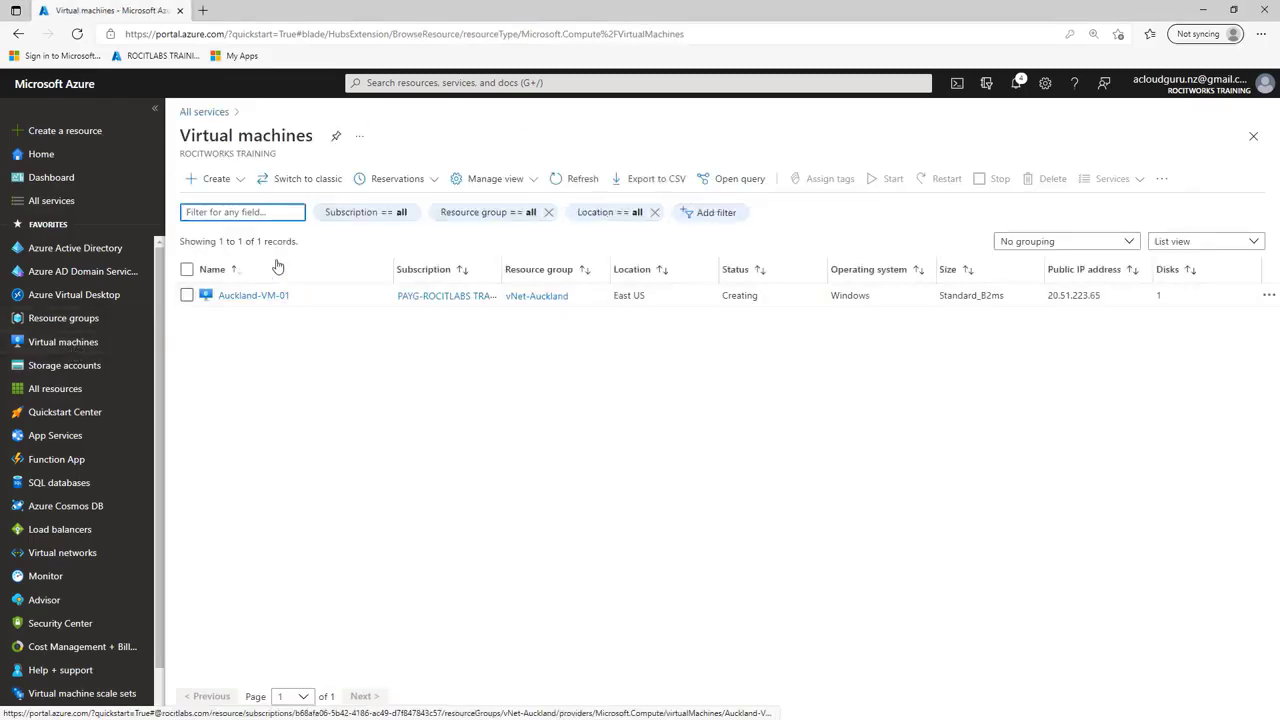
Step: Start creating a new virtual machine in the vNet-Sydney resource group and name it Sydney-VM-02
{"action": "left_click", "coordinate": [210, 179]}
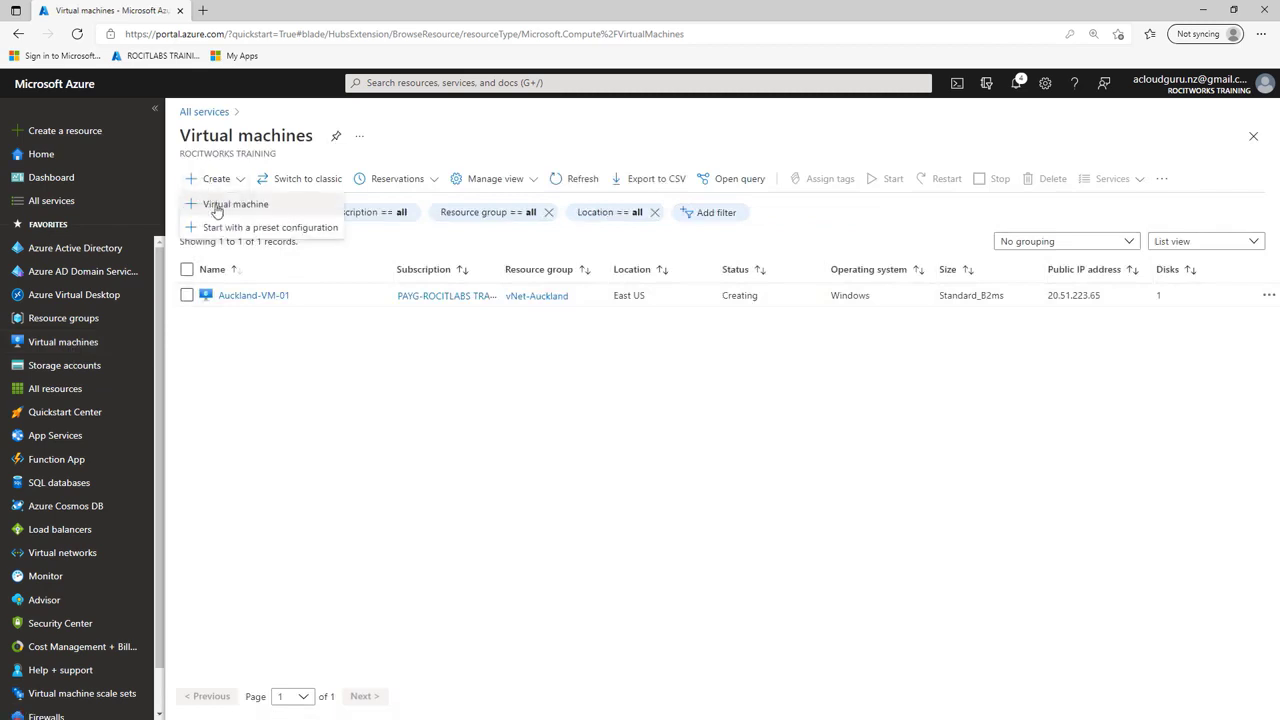
{"action": "left_click", "coordinate": [214, 204]}
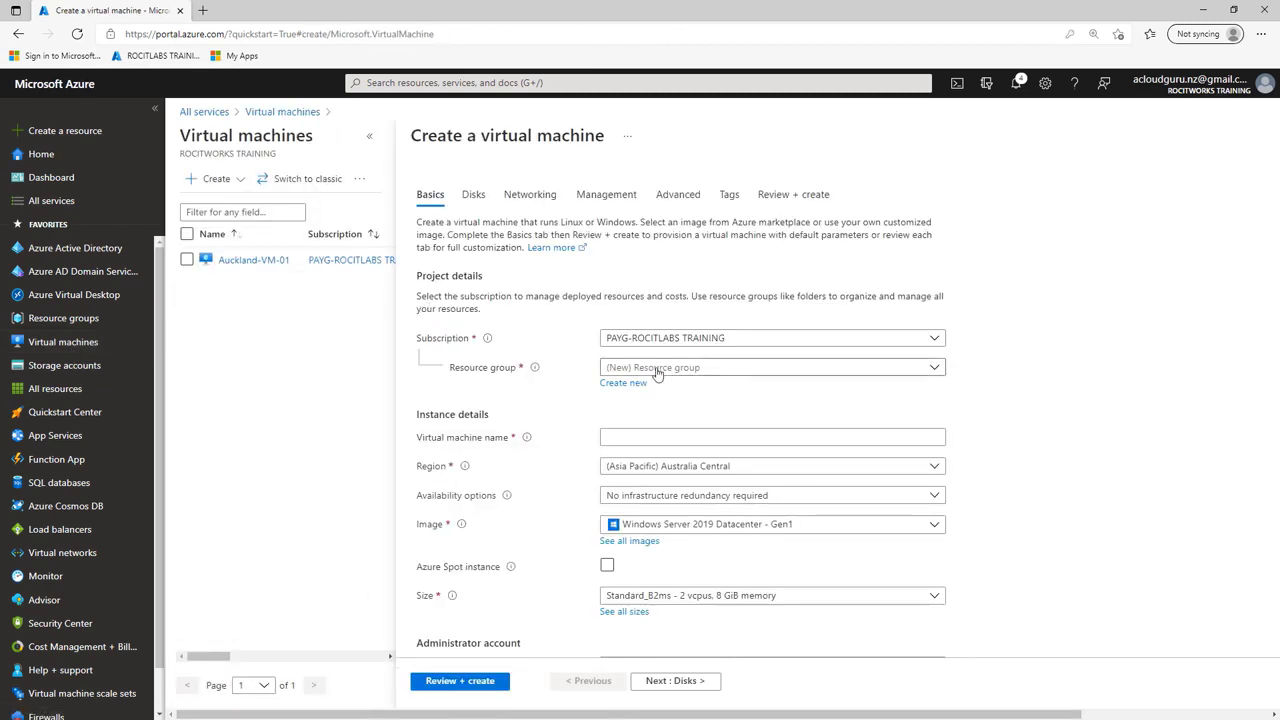
{"action": "left_click", "coordinate": [655, 368]}
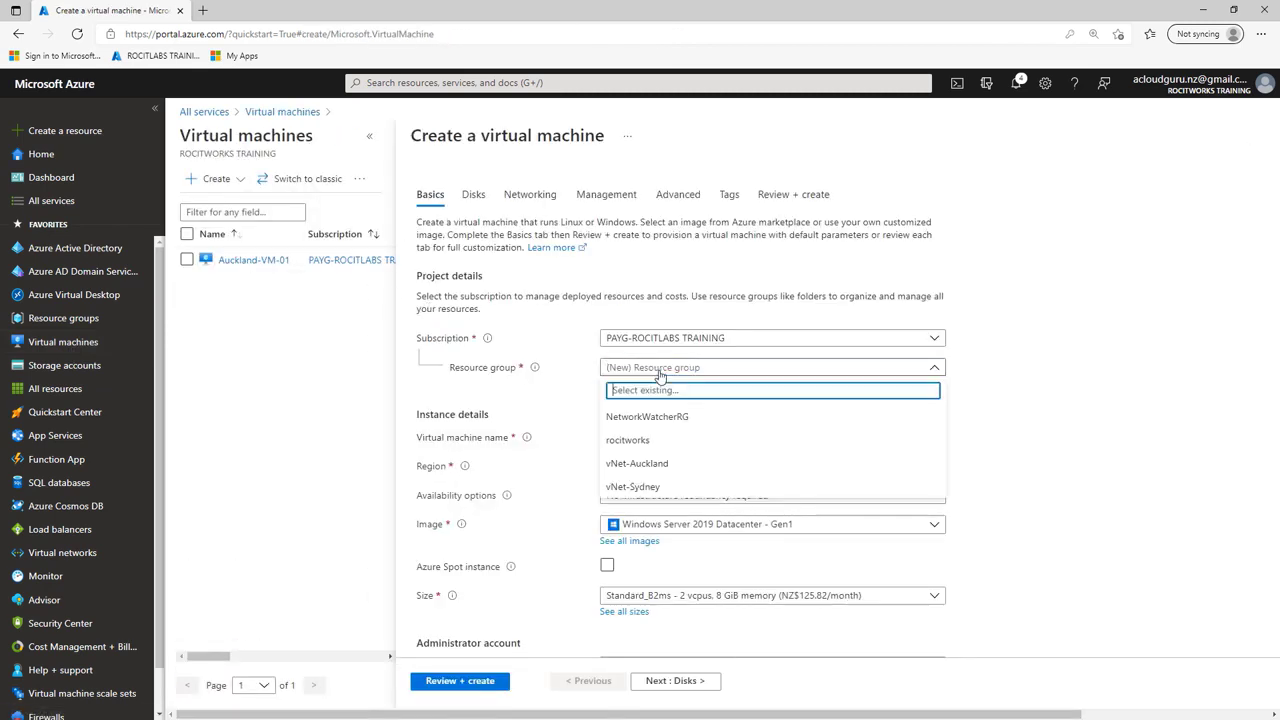
{"action": "left_click", "coordinate": [643, 488]}
{"action": "left_click", "coordinate": [641, 435]}
{"action": "right_click", "coordinate": [641, 435]}
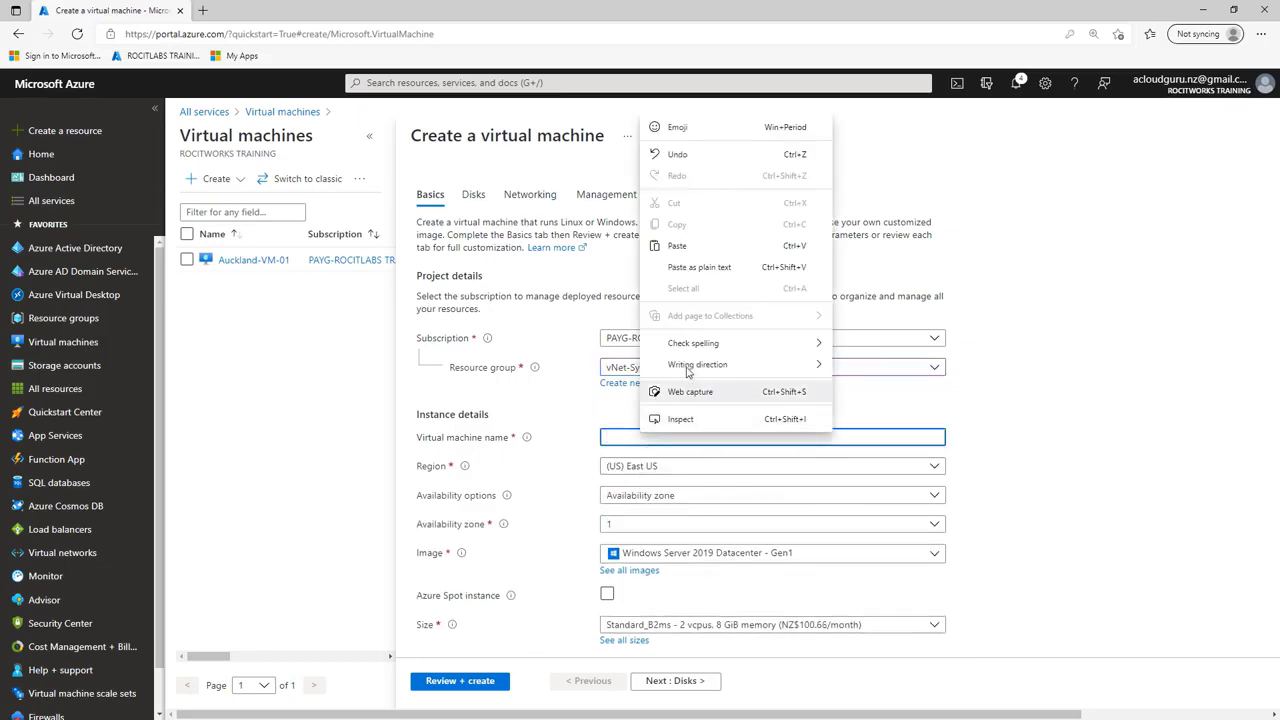
{"action": "left_click", "coordinate": [690, 250]}
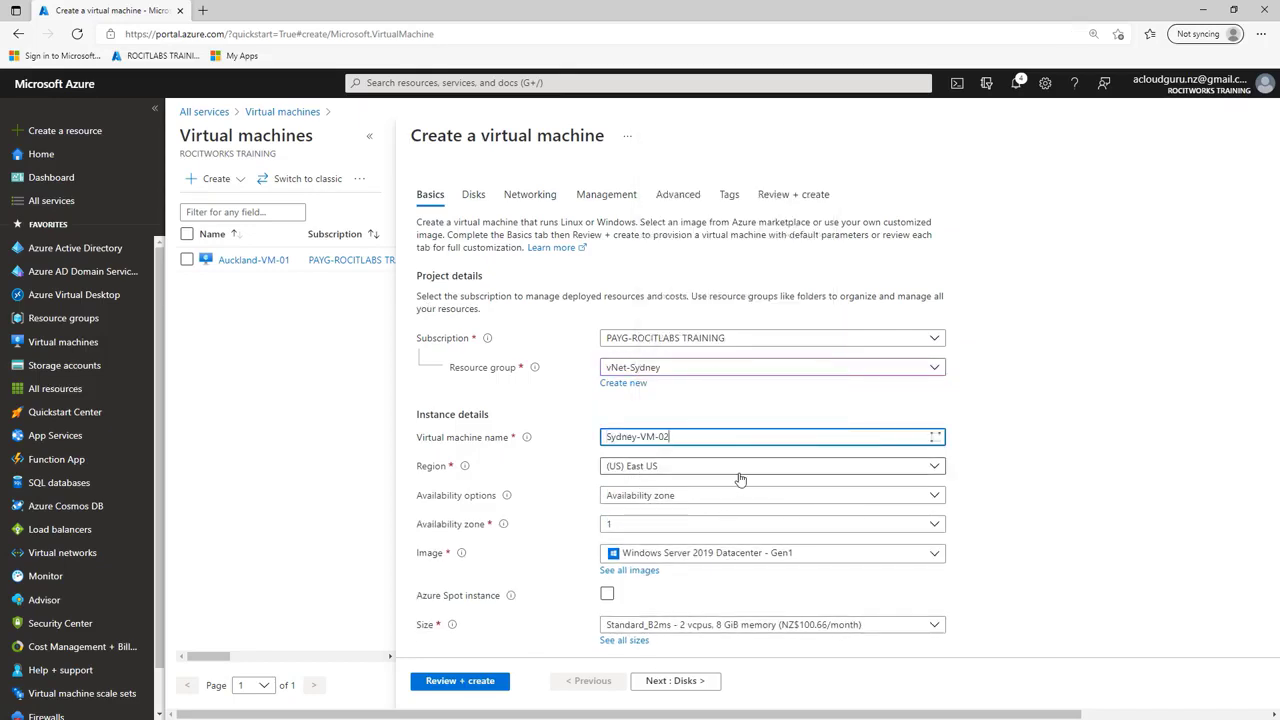
Step: Set Sydney-VM-02's administrator username to azadmin, and enter and confirm the administrator account password
{"action": "scroll", "coordinate": [737, 485], "scroll_direction": "down", "scroll_amount": 3}
{"action": "left_click", "coordinate": [639, 475]}
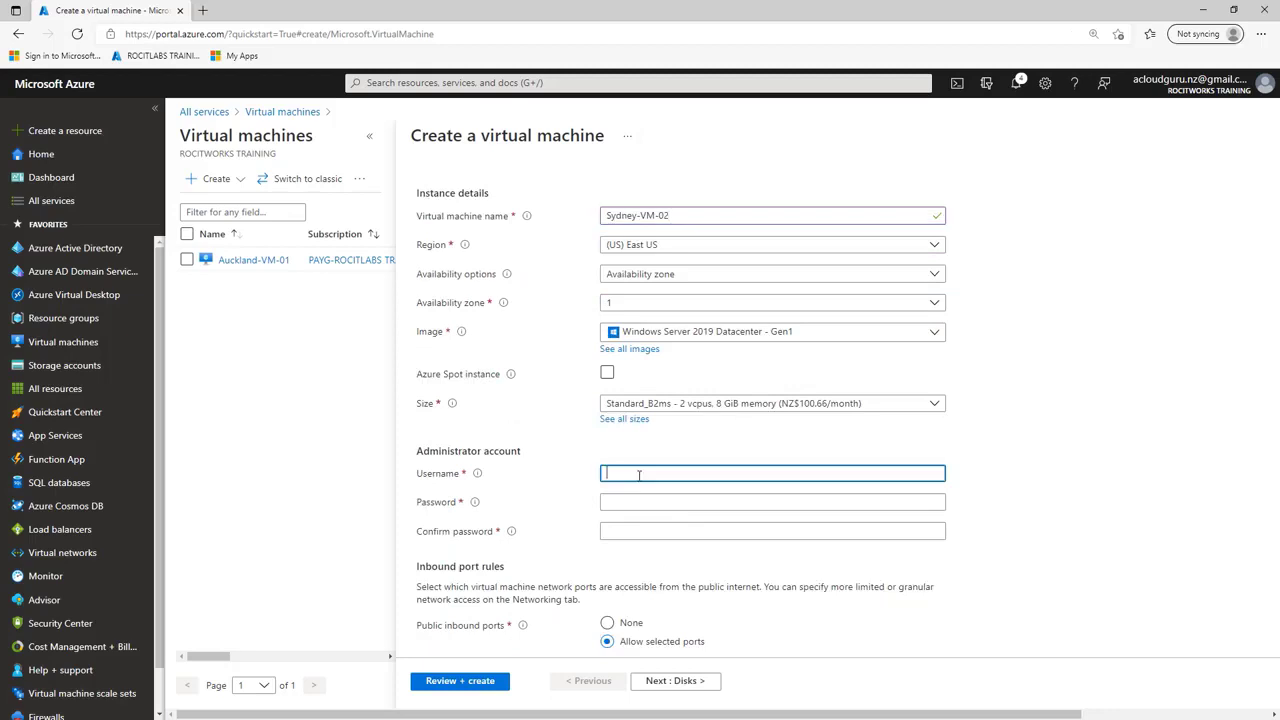
{"action": "type", "text": "azadmin"}
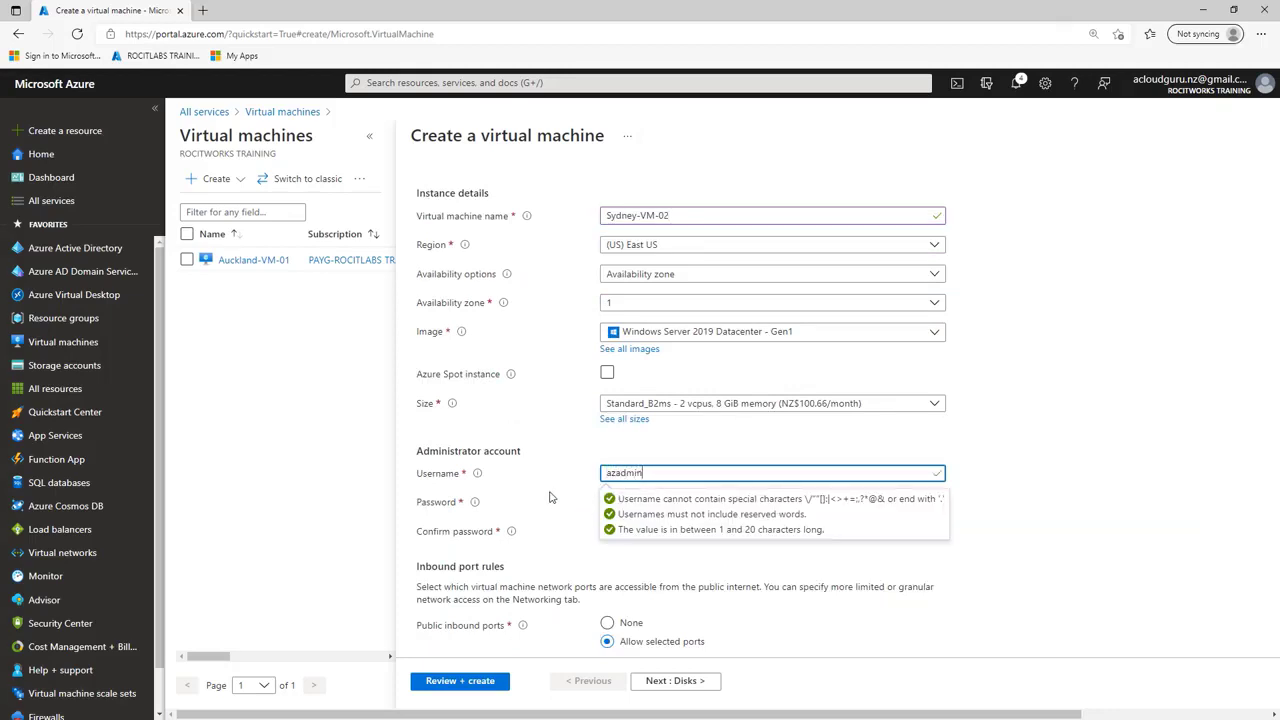
{"action": "left_click", "coordinate": [620, 502]}
{"action": "left_click", "coordinate": [620, 502]}
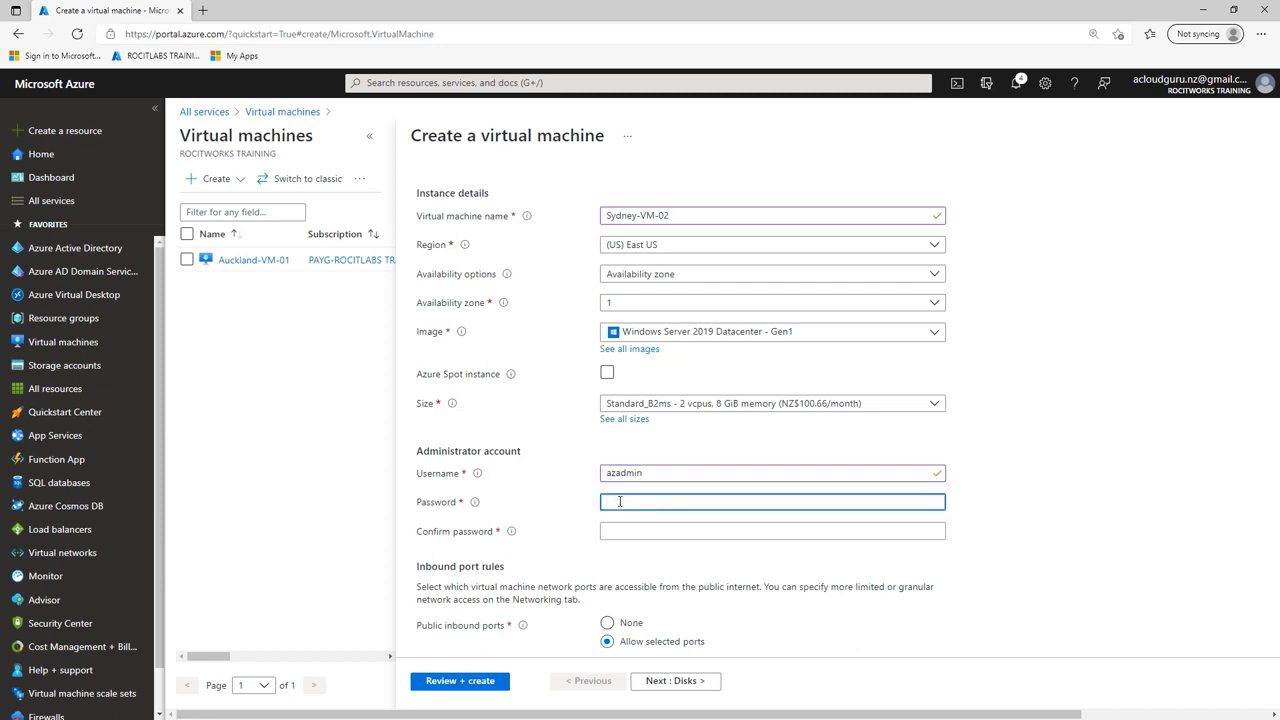
{"action": "type", "text": "•"}
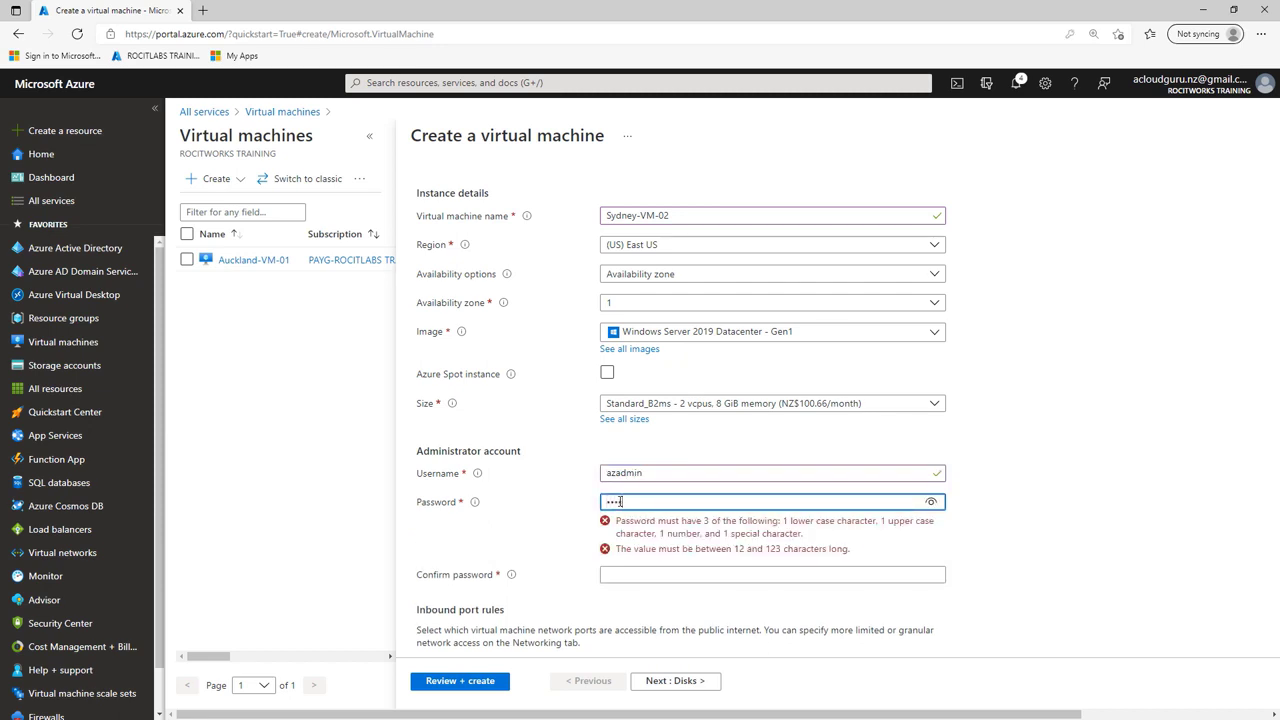
{"action": "type", "text": "•••"}
{"action": "left_click", "coordinate": [625, 531]}
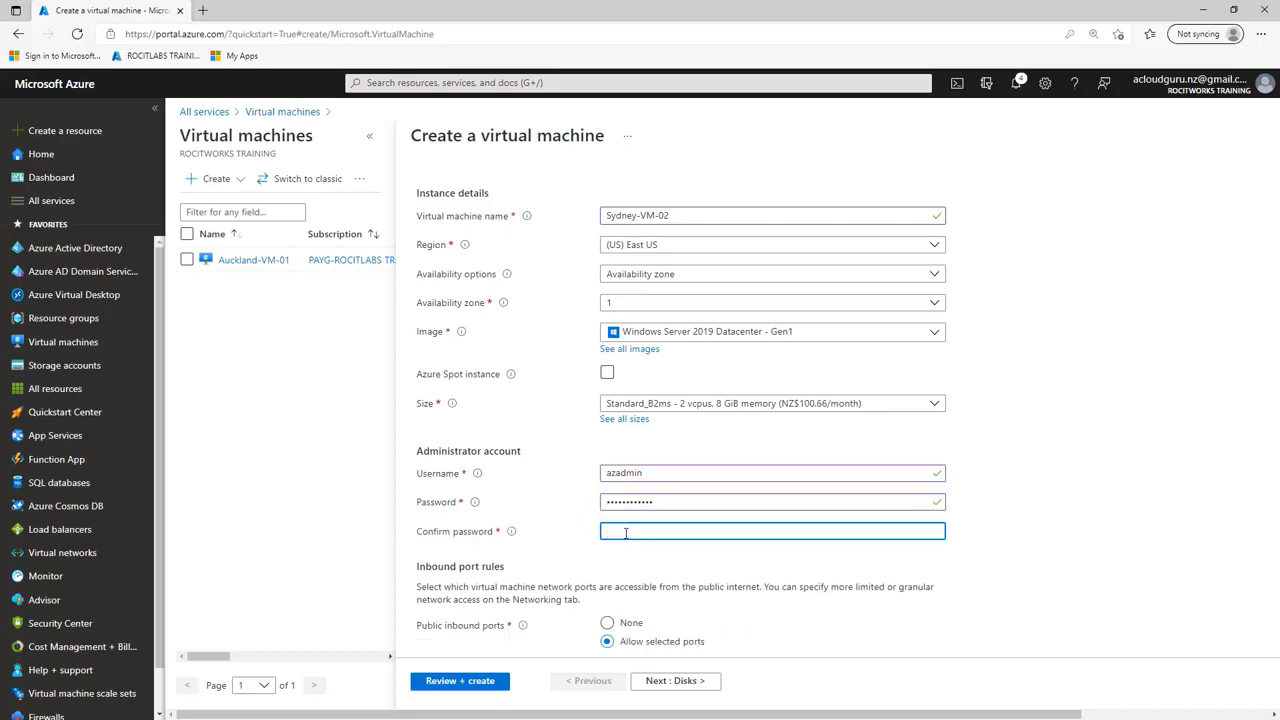
{"action": "type", "text": "•"}
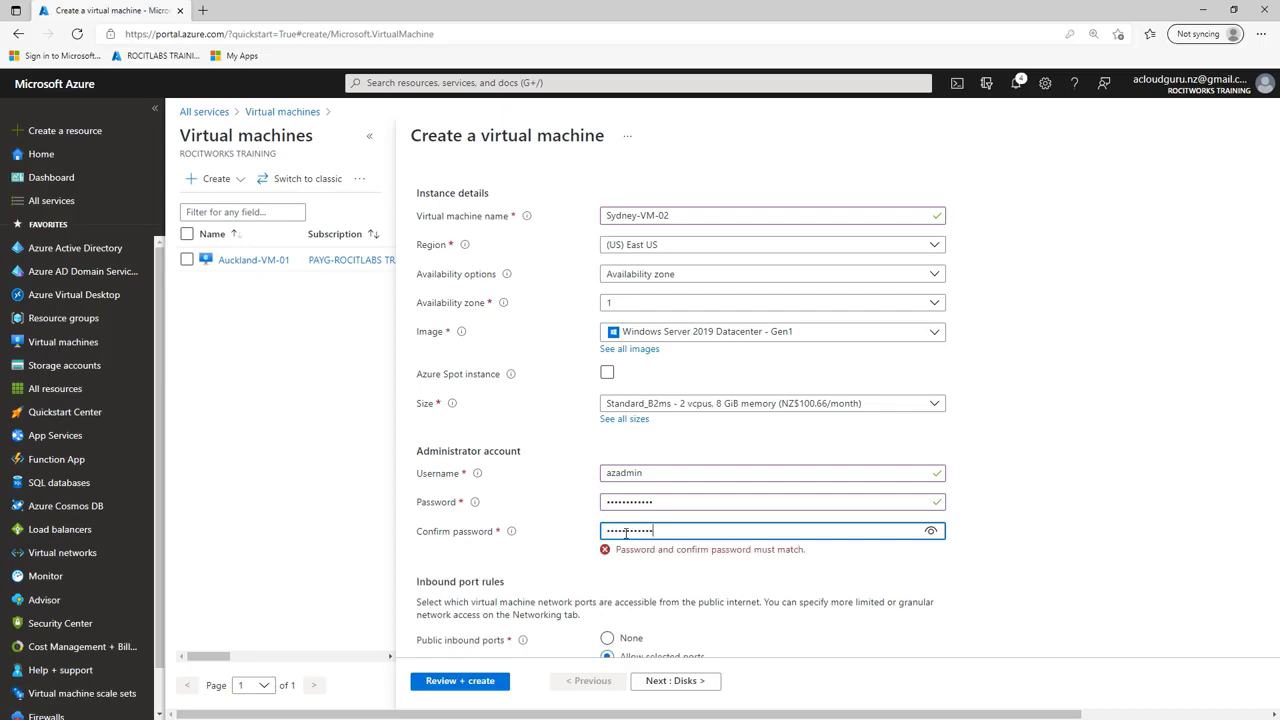
Step: Keep the default inbound port and licensing settings, and set Sydney-VM-02's OS disk type to Standard SSD with locally-redundant storage
{"action": "scroll", "coordinate": [625, 533], "scroll_direction": "down", "scroll_amount": 3}
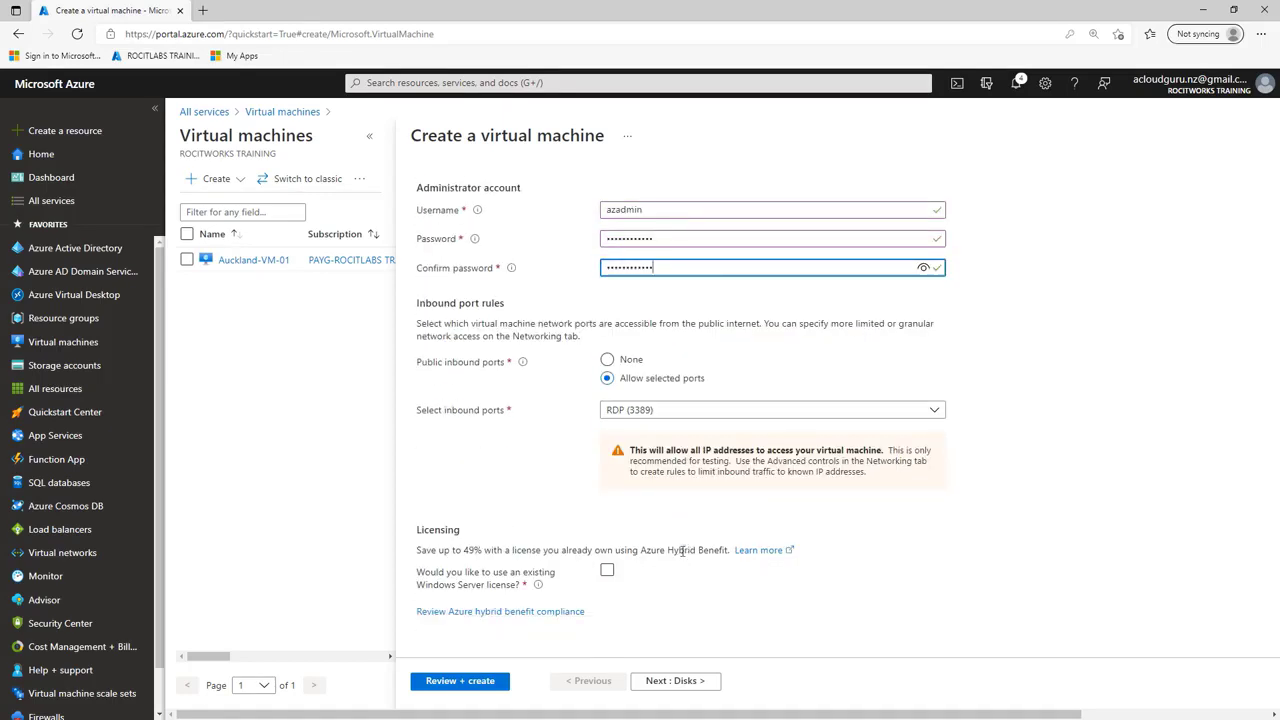
{"action": "left_click", "coordinate": [677, 680]}
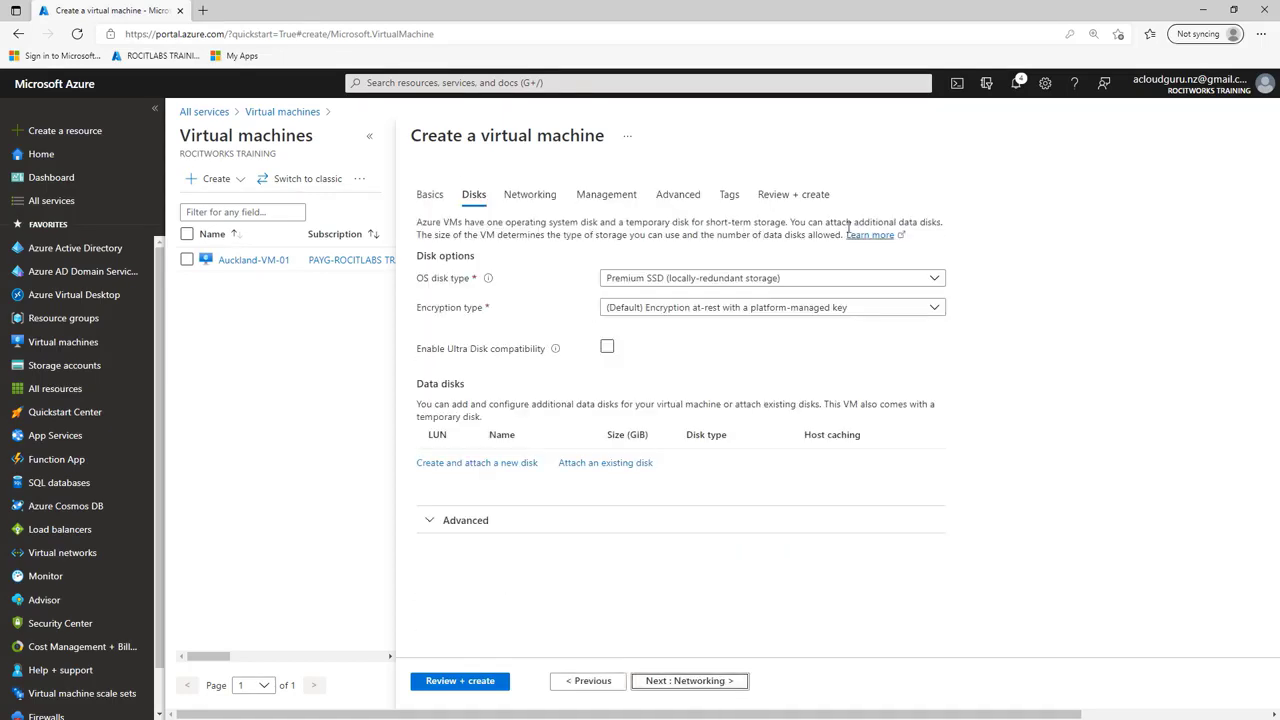
{"action": "left_click", "coordinate": [805, 281]}
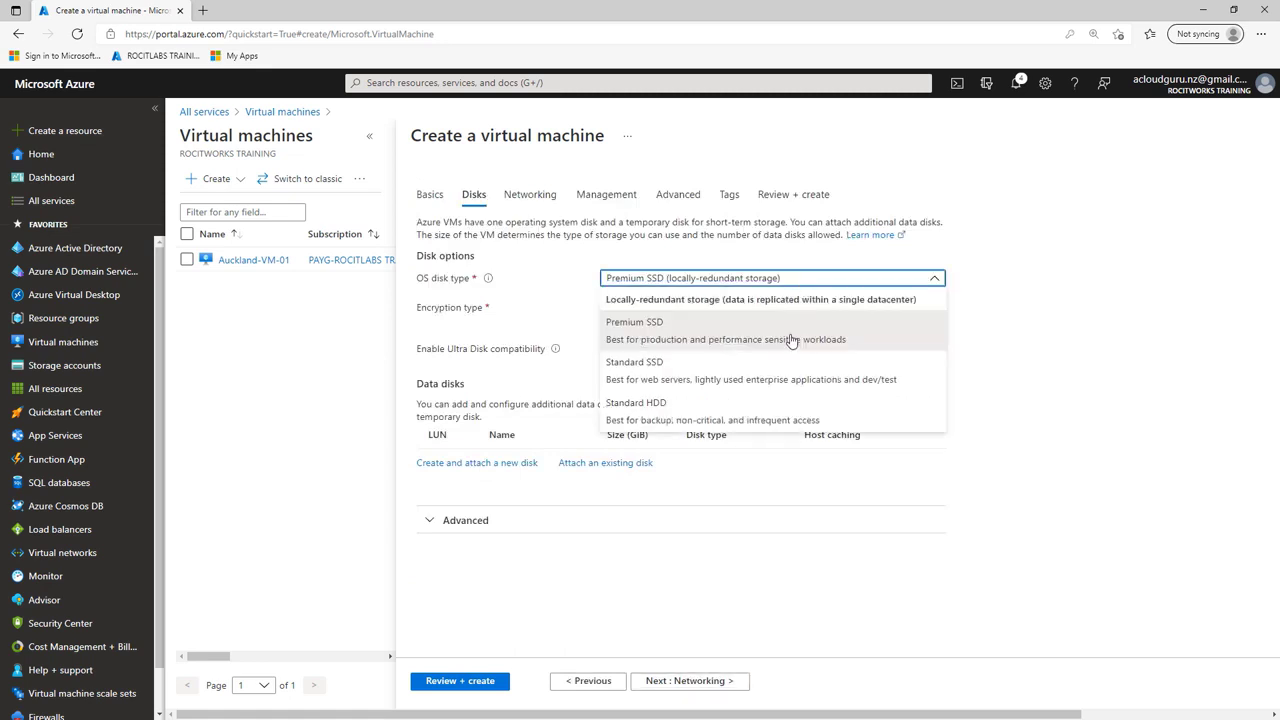
{"action": "left_click", "coordinate": [779, 369]}
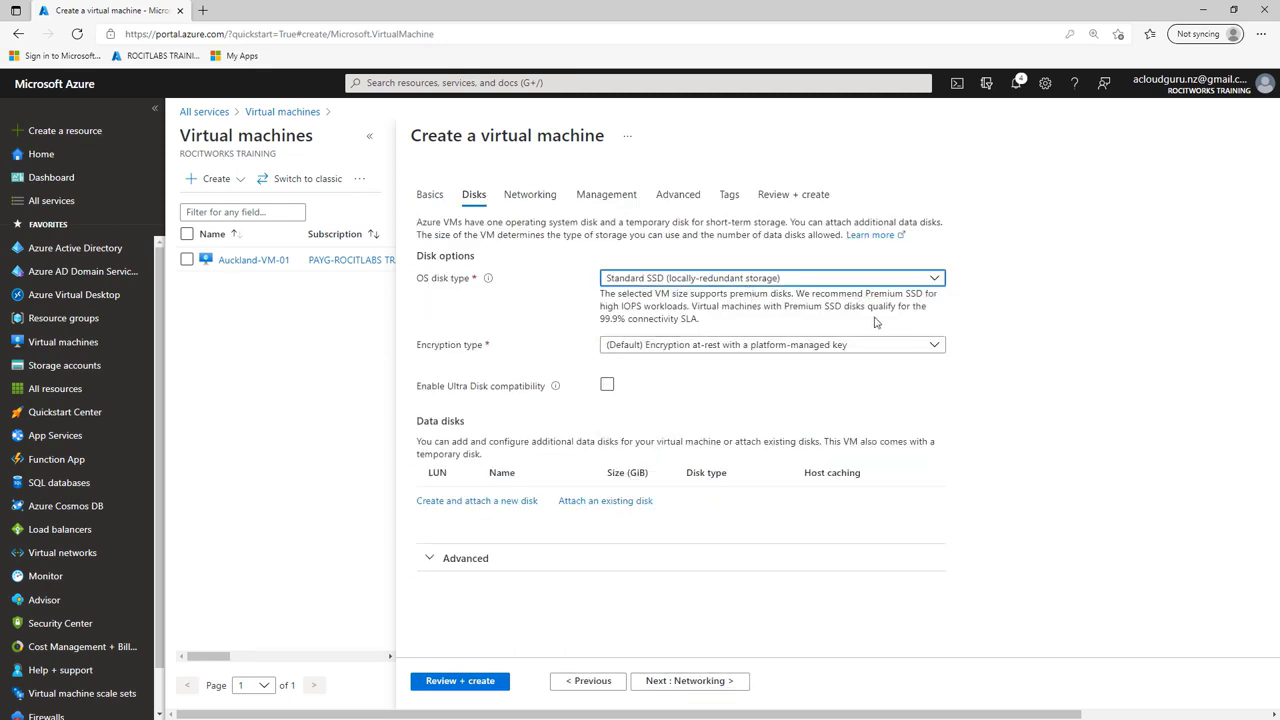
Step: Accept the default networking settings for Sydney-VM-02 and disable boot diagnostics in its management options
{"action": "left_click", "coordinate": [711, 684]}
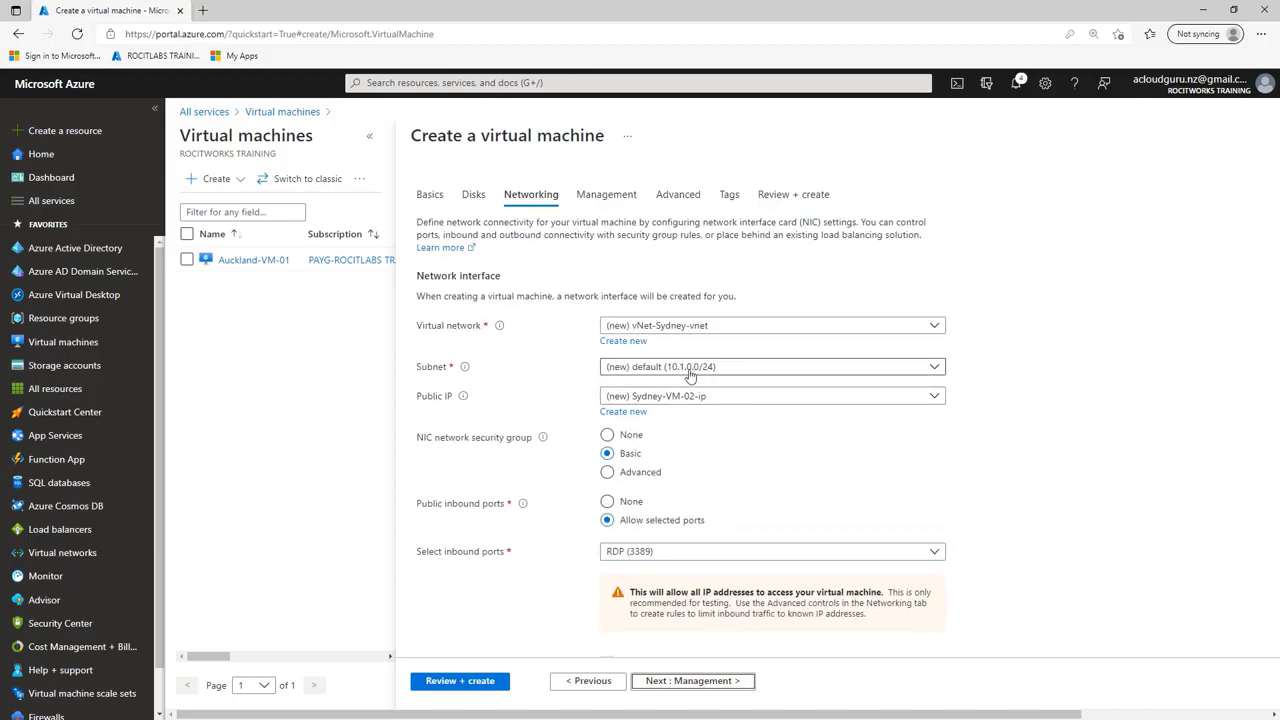
{"action": "left_click", "coordinate": [709, 686]}
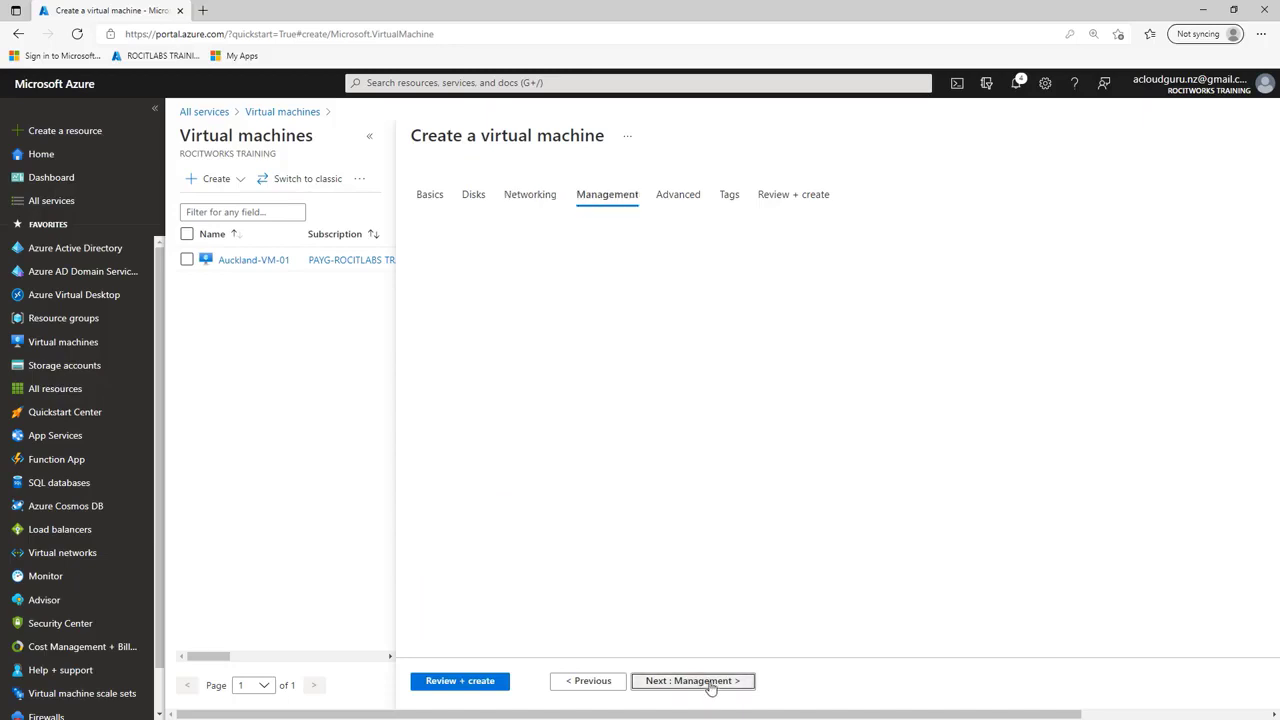
{"action": "left_click", "coordinate": [614, 425]}
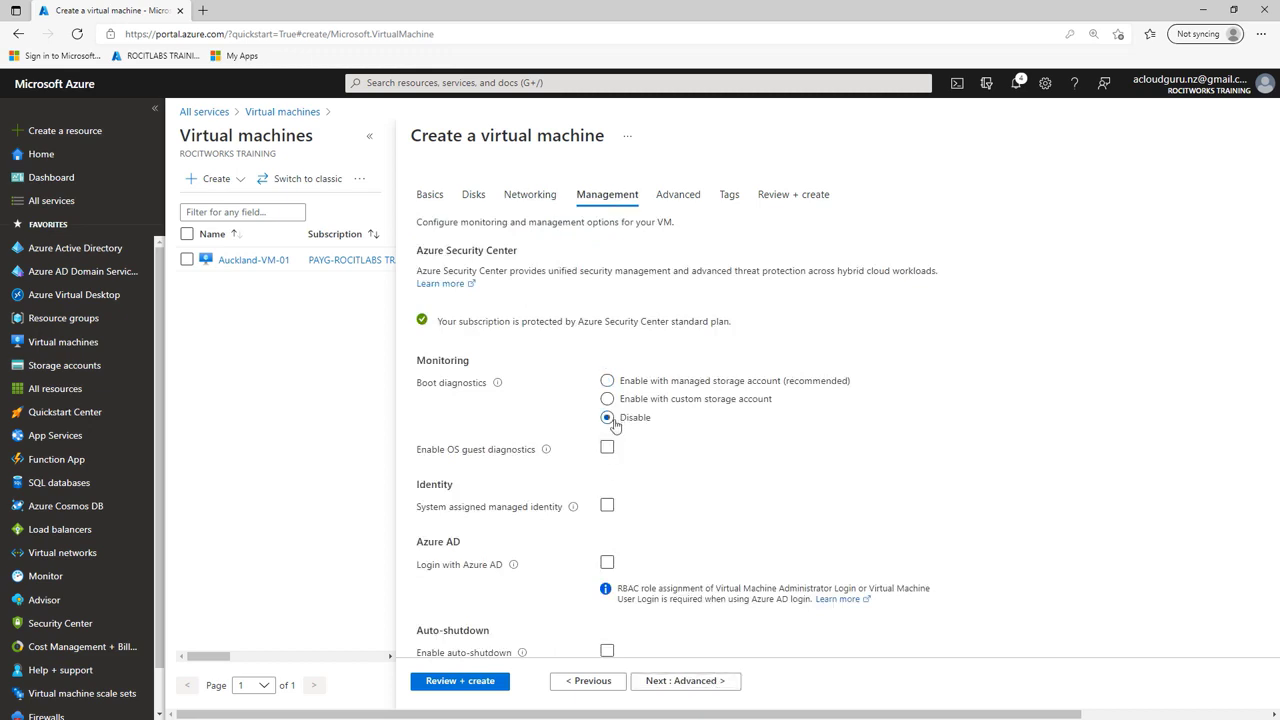
Step: Leave the advanced options and tags at their defaults, and deploy Sydney-VM-02
{"action": "left_click", "coordinate": [717, 686]}
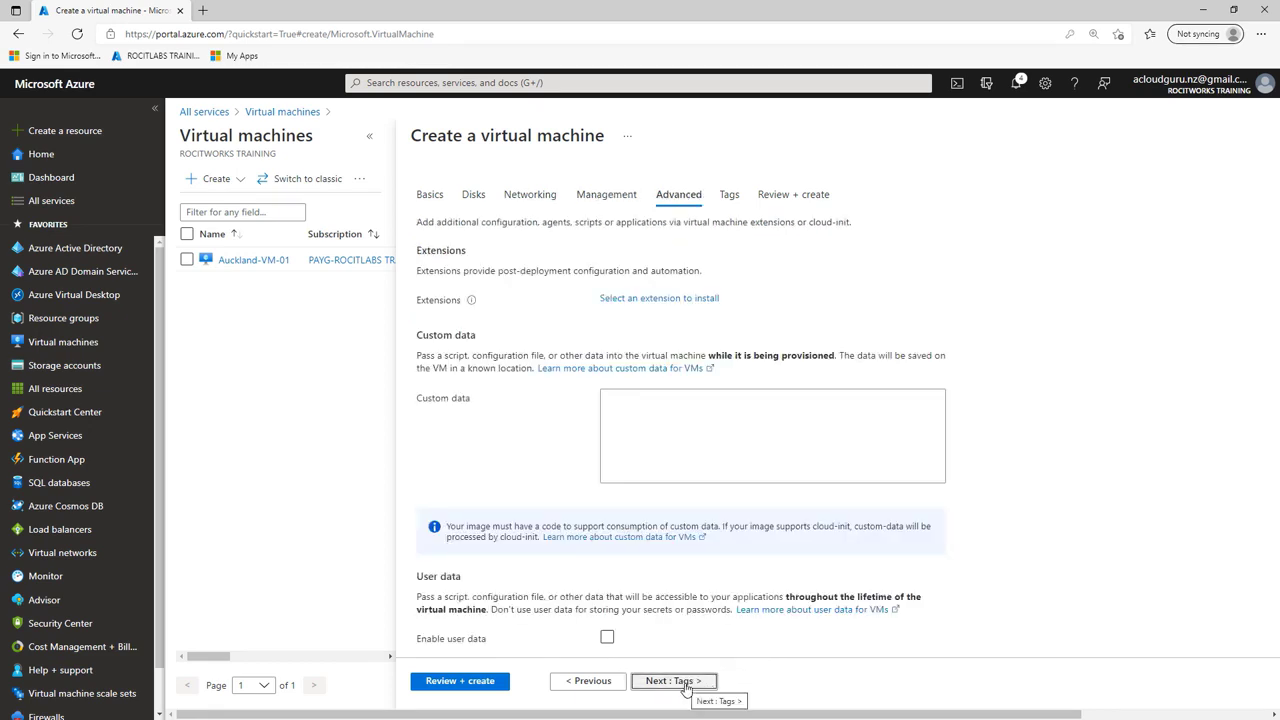
{"action": "left_click", "coordinate": [680, 681]}
{"action": "left_click", "coordinate": [686, 685]}
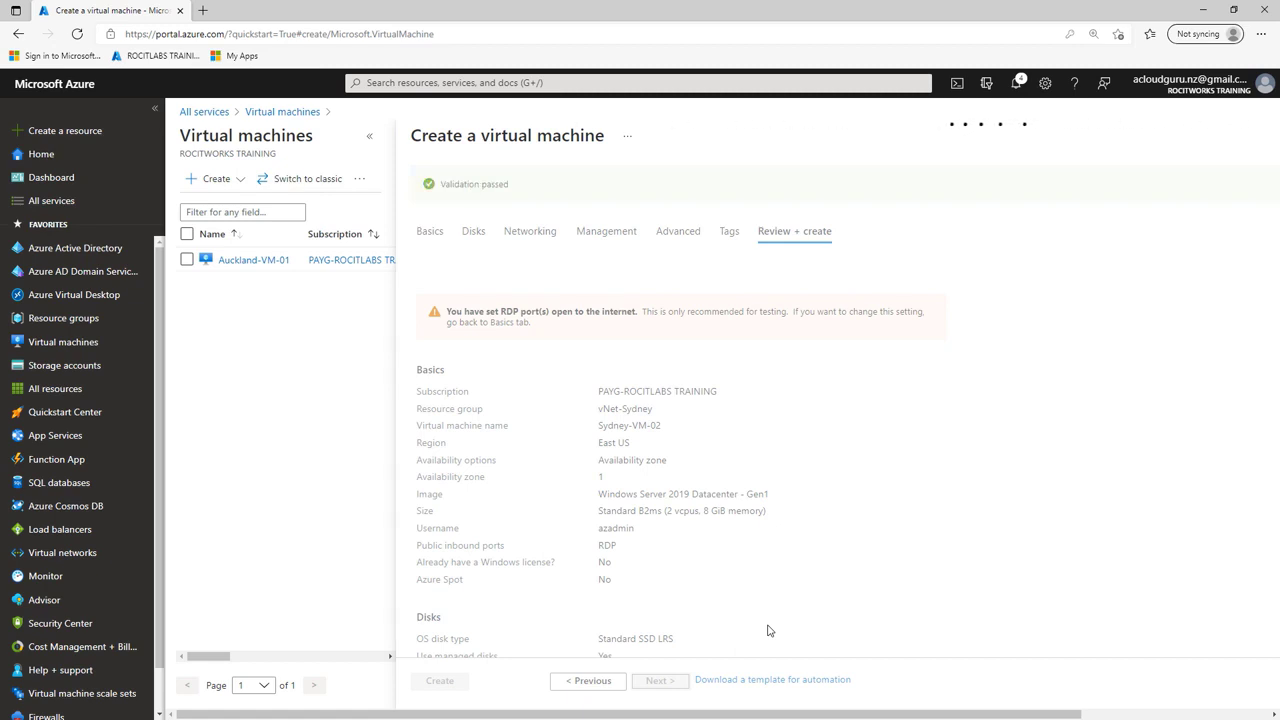
{"action": "left_click", "coordinate": [452, 684]}
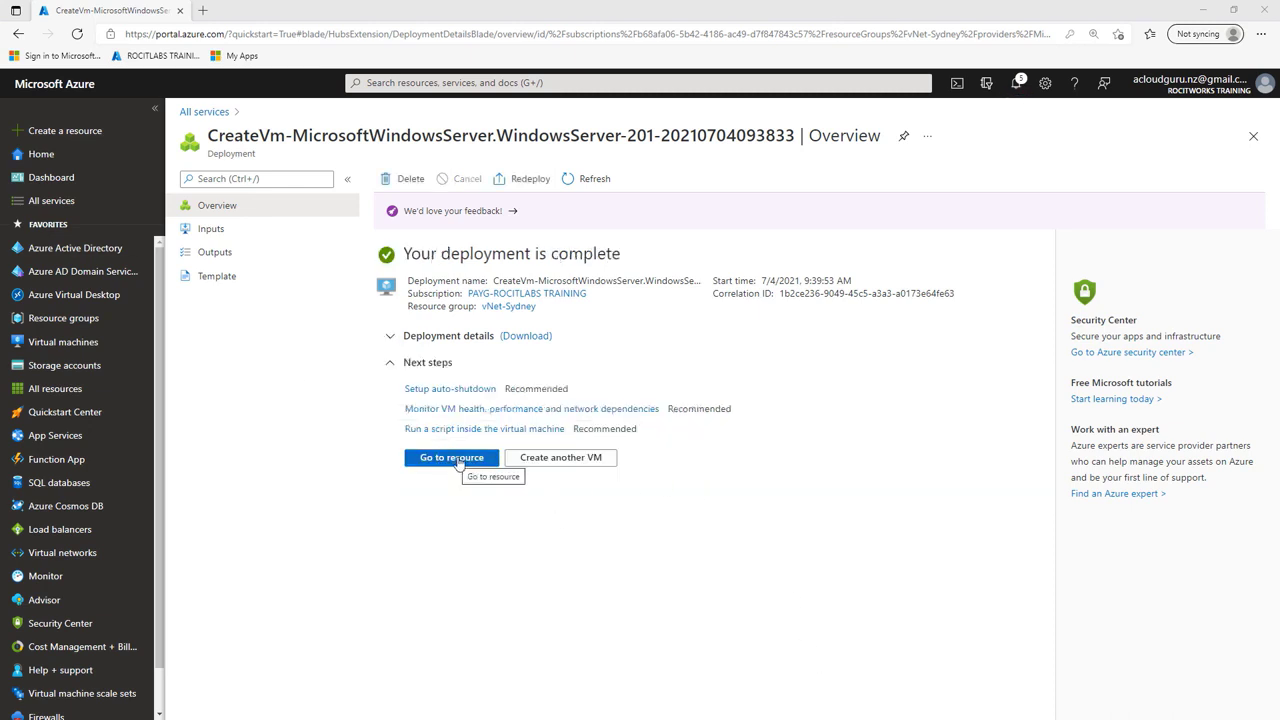
Step: Dismiss all portal notifications, close the deployment overview, and return to the list of virtual machines
{"action": "left_click", "coordinate": [1016, 83]}
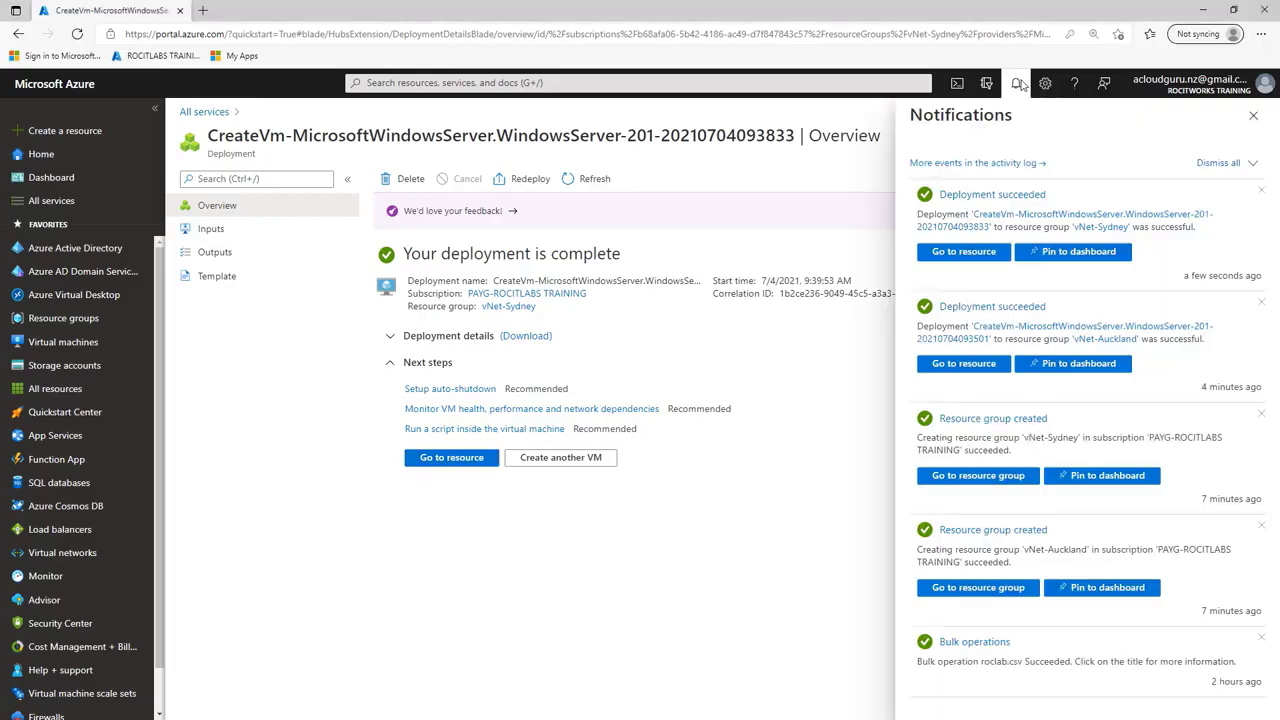
{"action": "left_click", "coordinate": [1228, 164]}
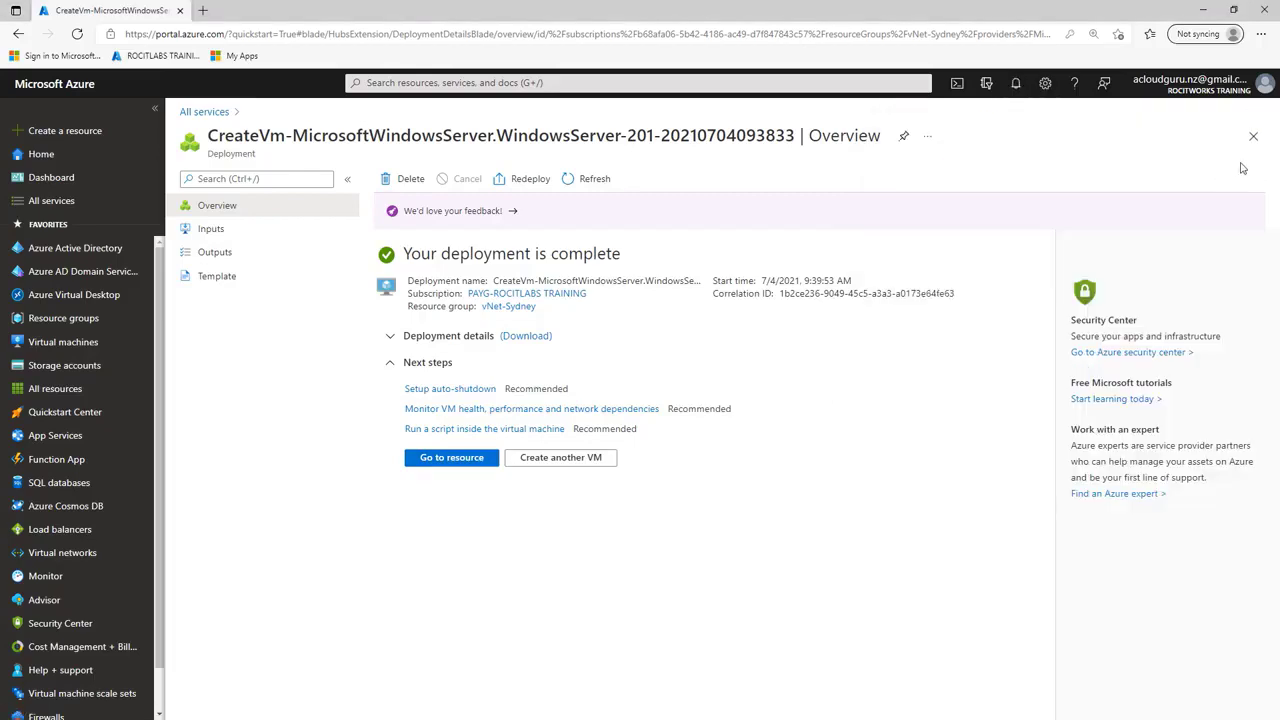
{"action": "left_click", "coordinate": [1253, 136]}
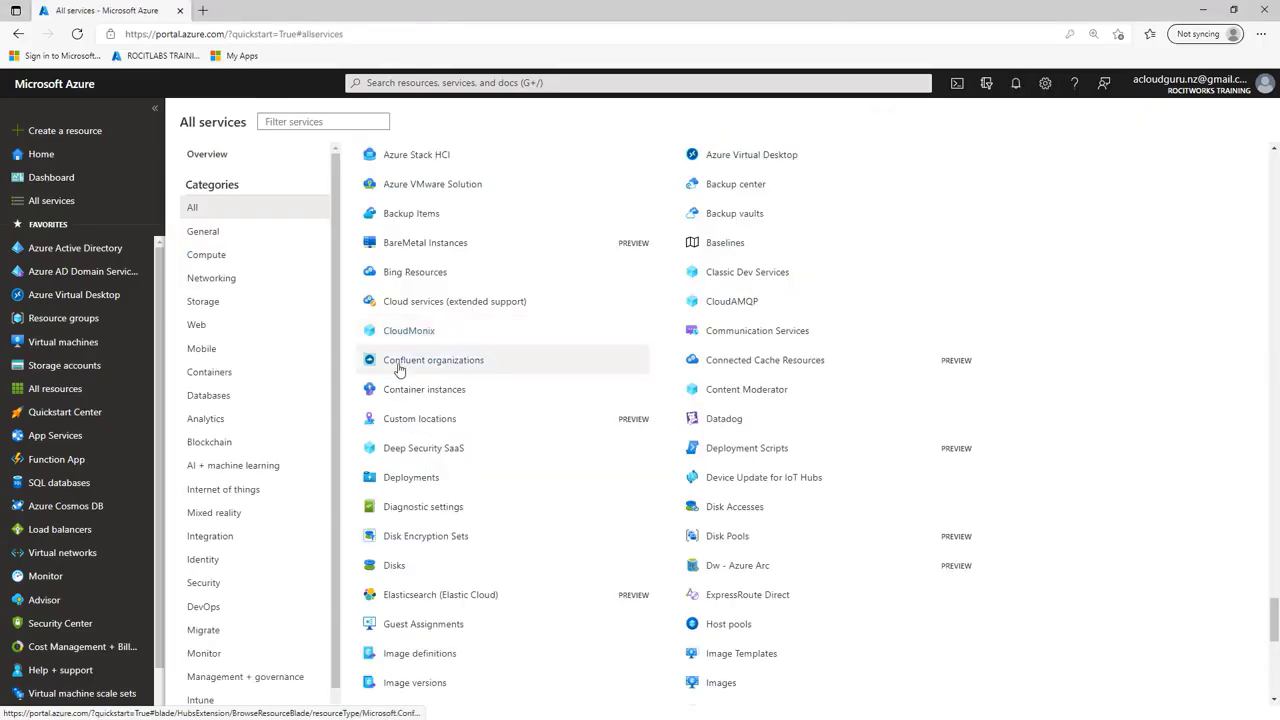
{"action": "left_click", "coordinate": [85, 343]}
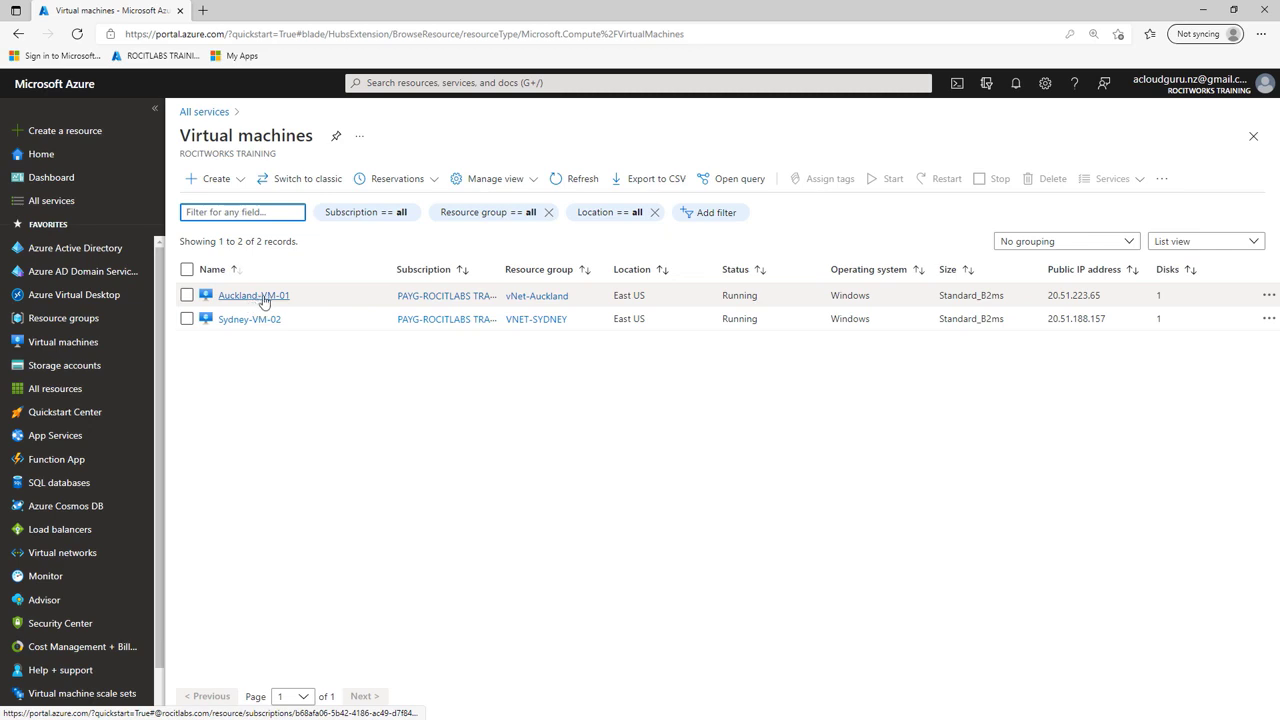
Step: Download the RDP file for Auckland-VM-01 using its public IP address and port 3389, and open the file's download folder
{"action": "left_click", "coordinate": [258, 296]}
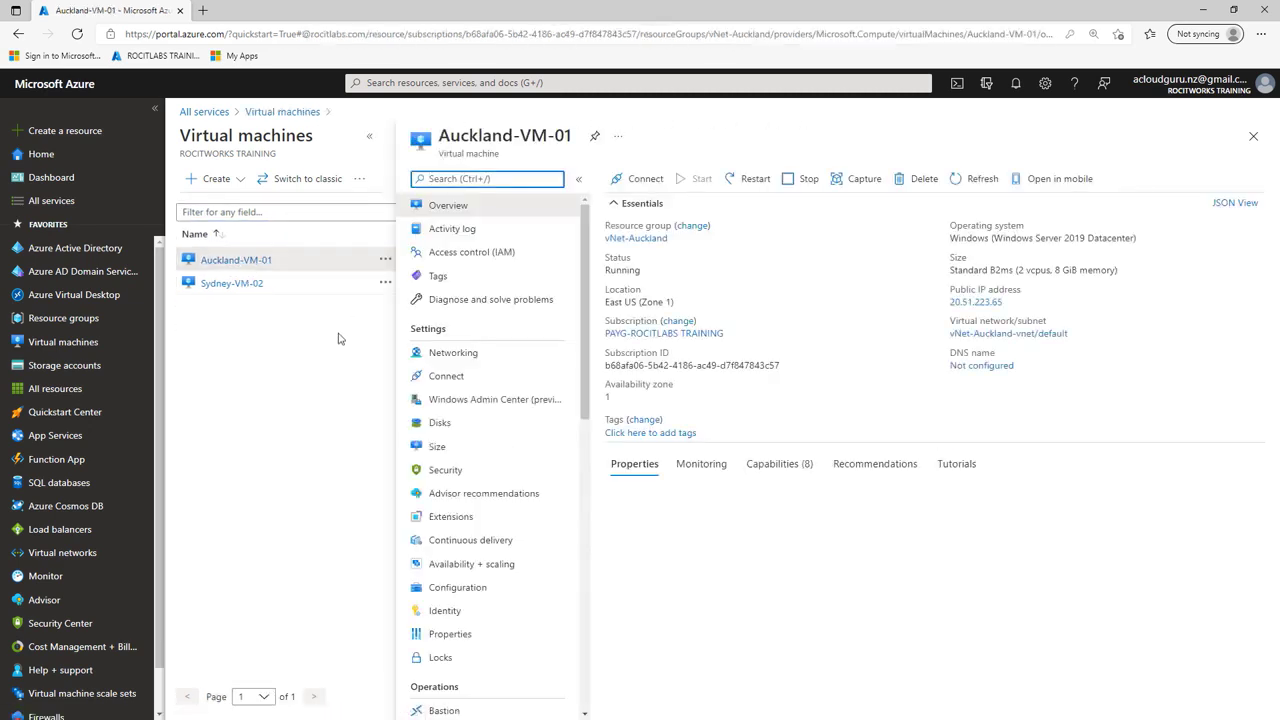
{"action": "left_click", "coordinate": [632, 182]}
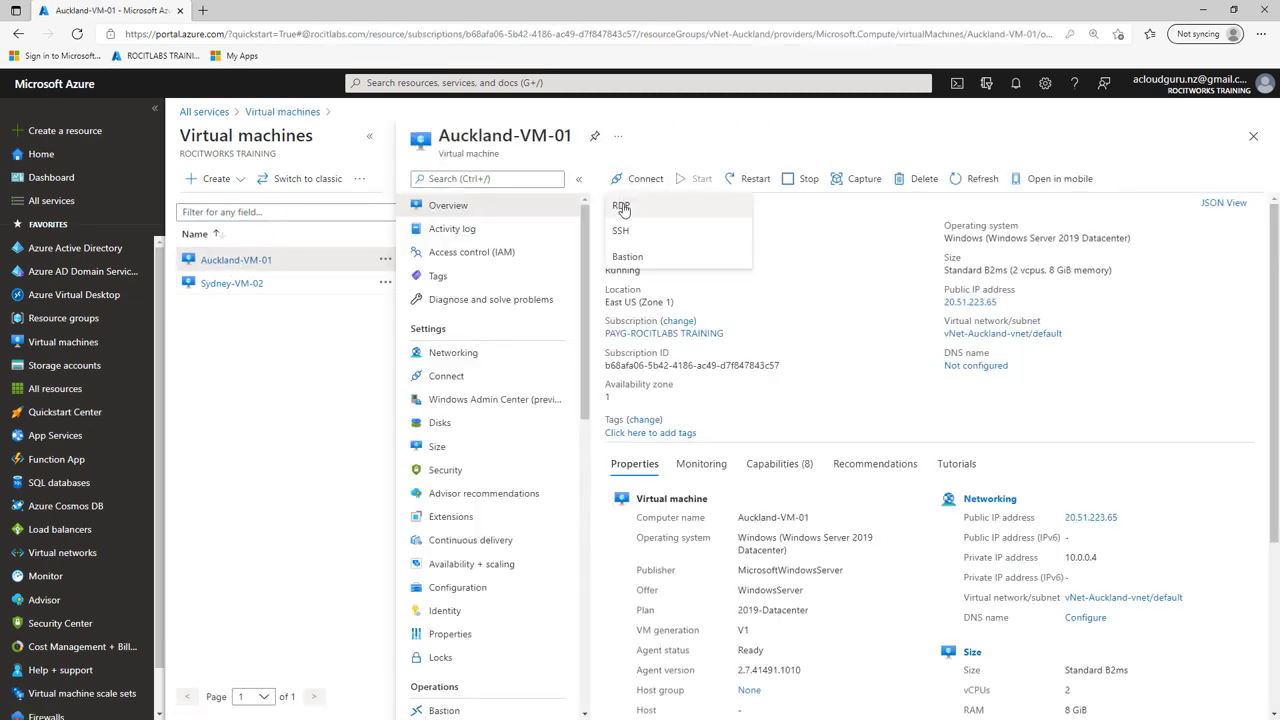
{"action": "left_click", "coordinate": [622, 207]}
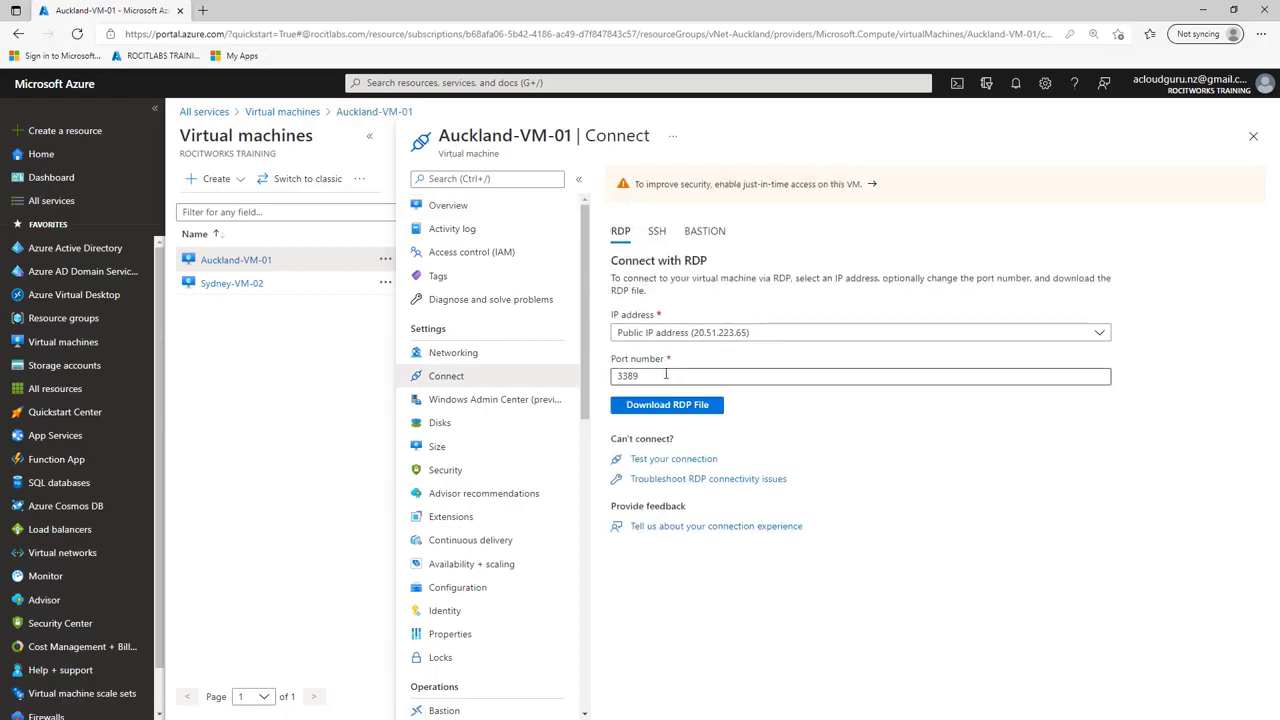
{"action": "left_click", "coordinate": [667, 406]}
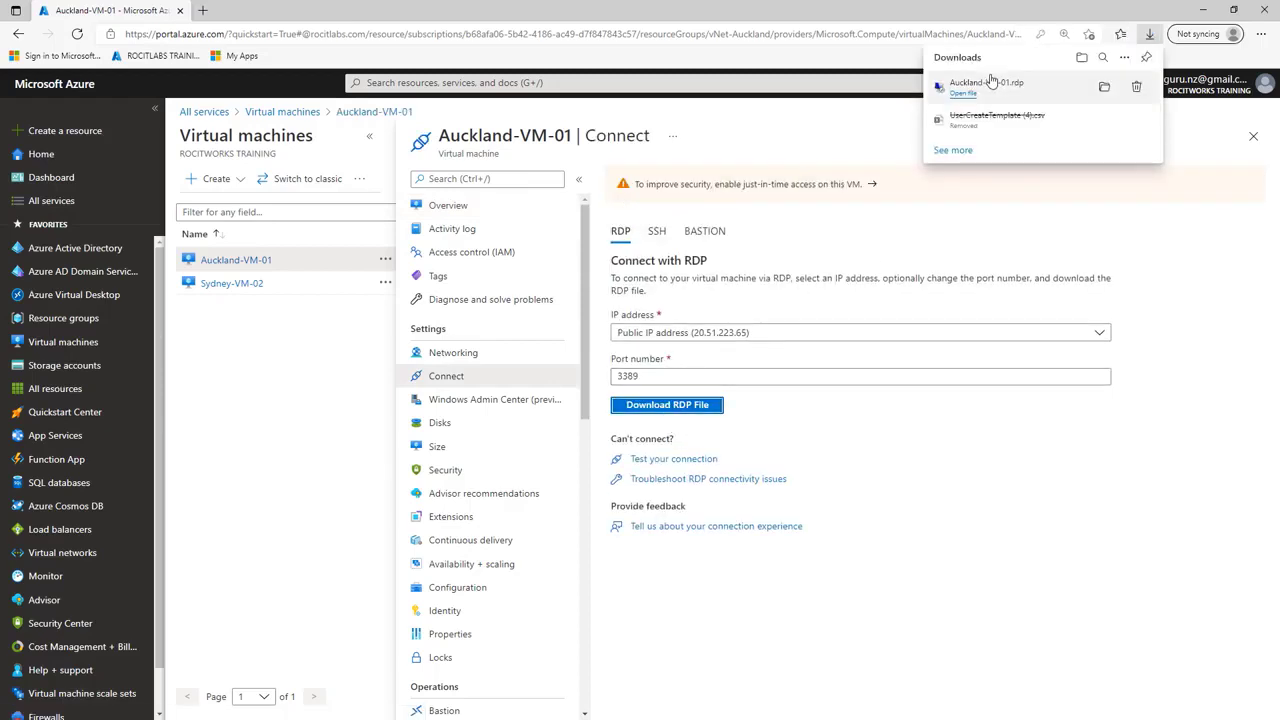
{"action": "left_click", "coordinate": [1104, 88]}
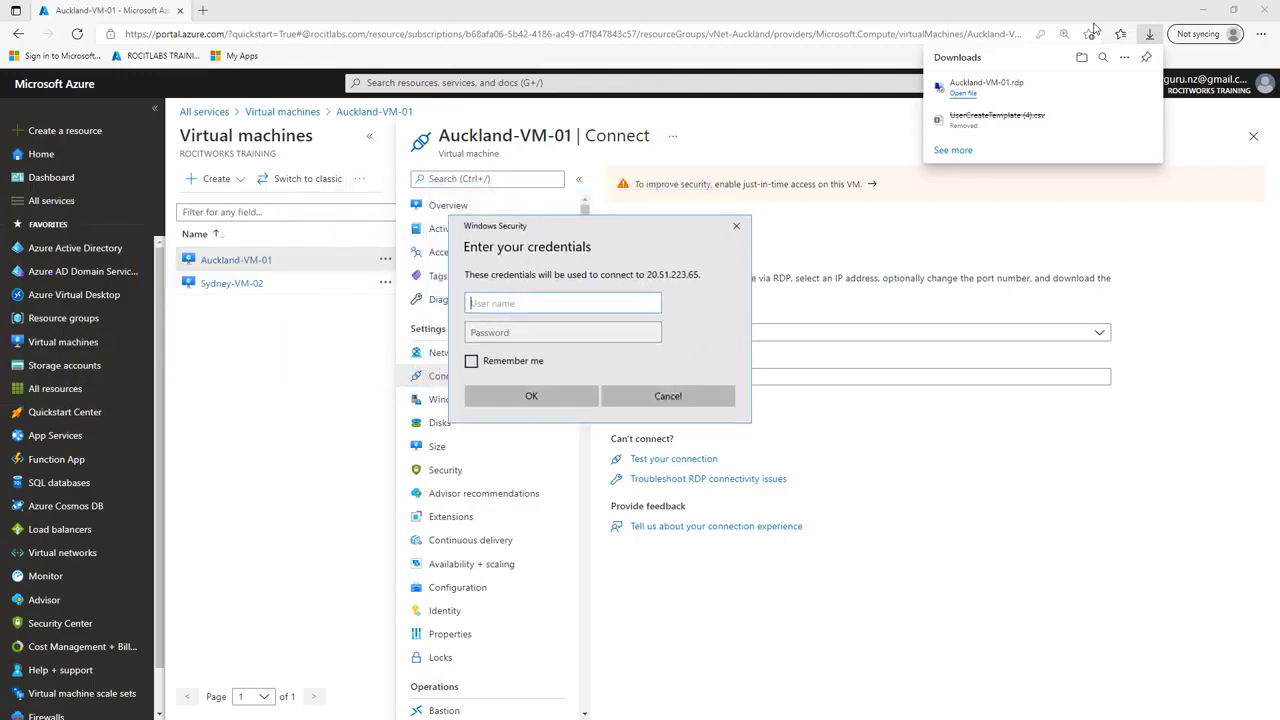
Step: Return to the Auckland-VM-01 remote desktop credentials prompt and sign in with username azadmin and the account password
{"action": "left_click", "coordinate": [1191, 121]}
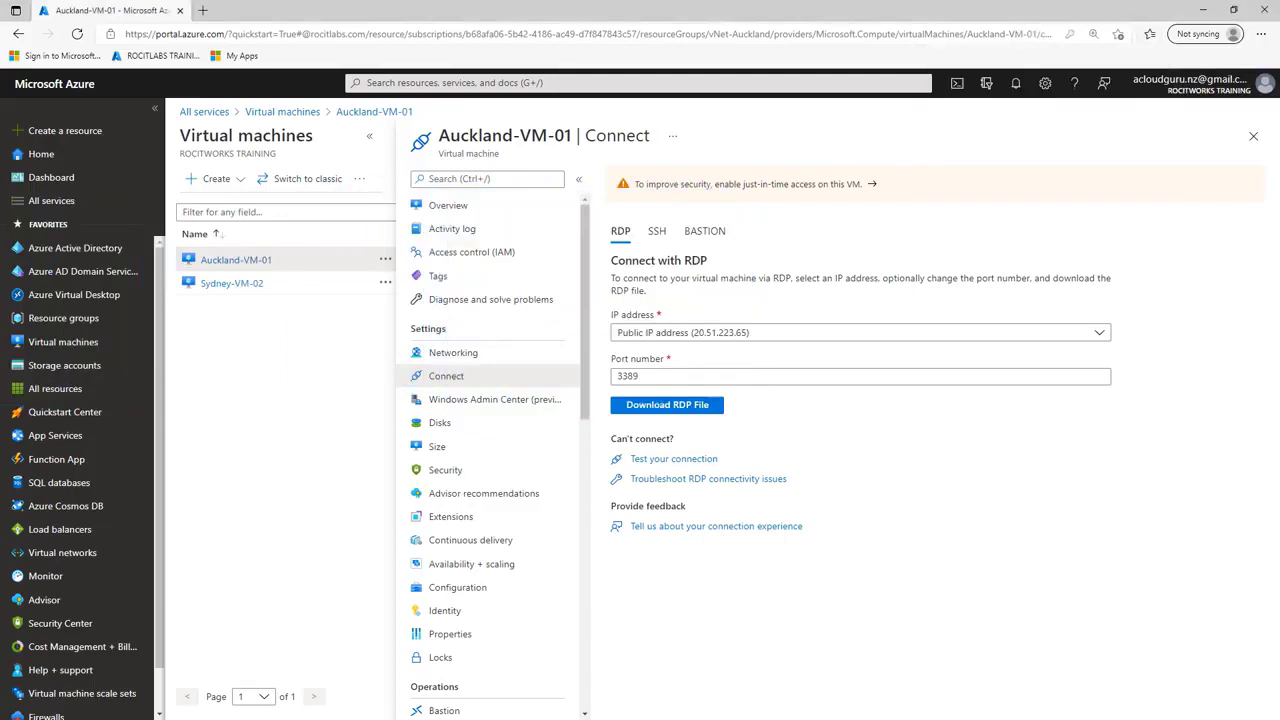
{"action": "key", "text": "alt+Tab"}
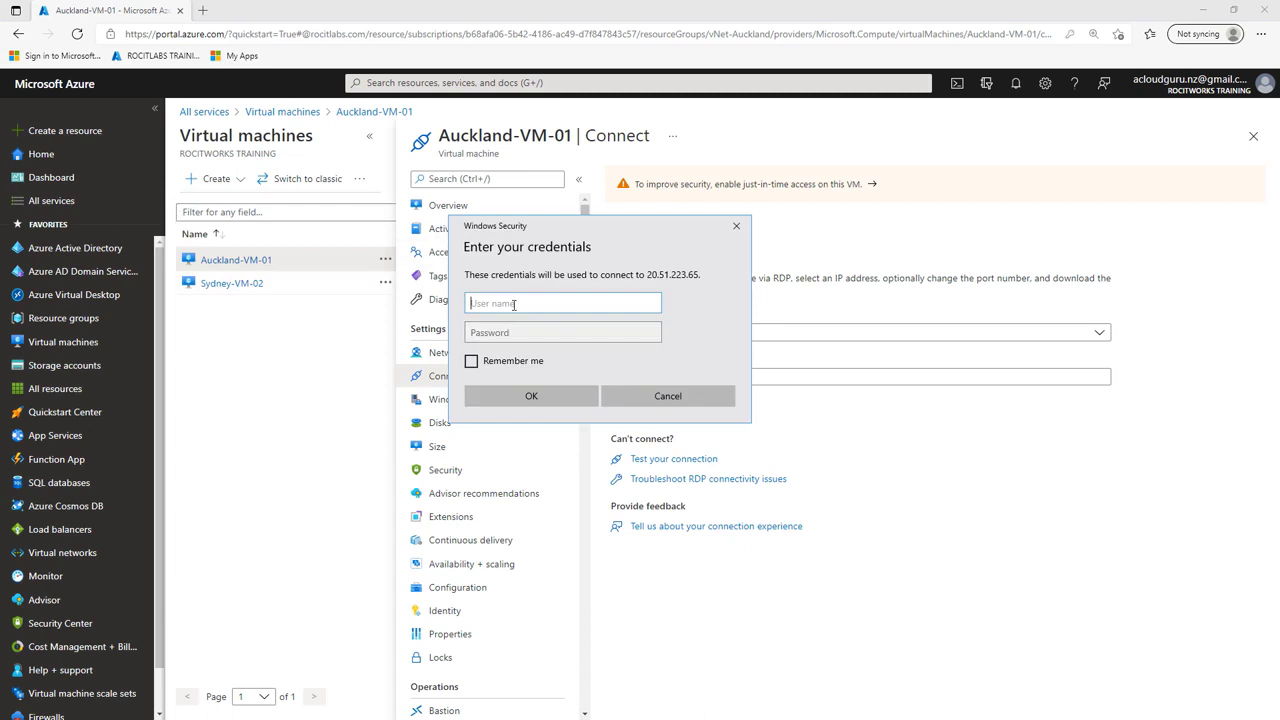
{"action": "type", "text": "azadmin"}
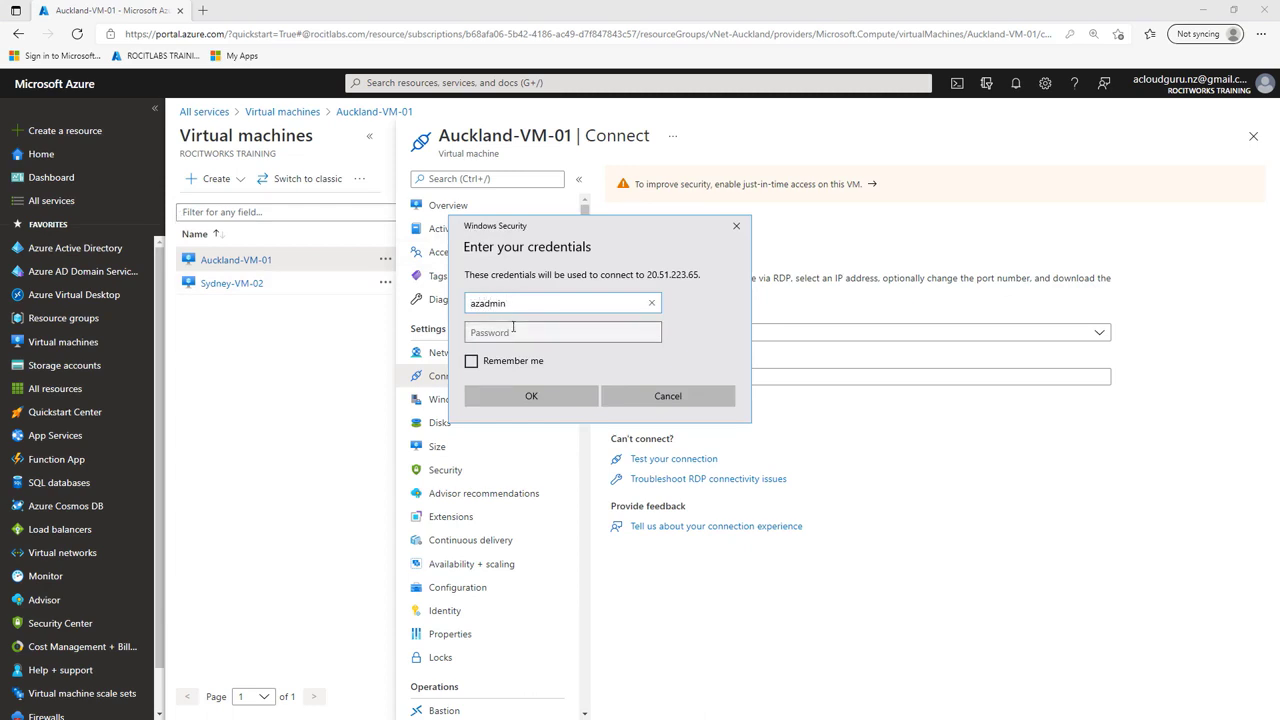
{"action": "left_click", "coordinate": [513, 326]}
{"action": "type", "text": "•"}
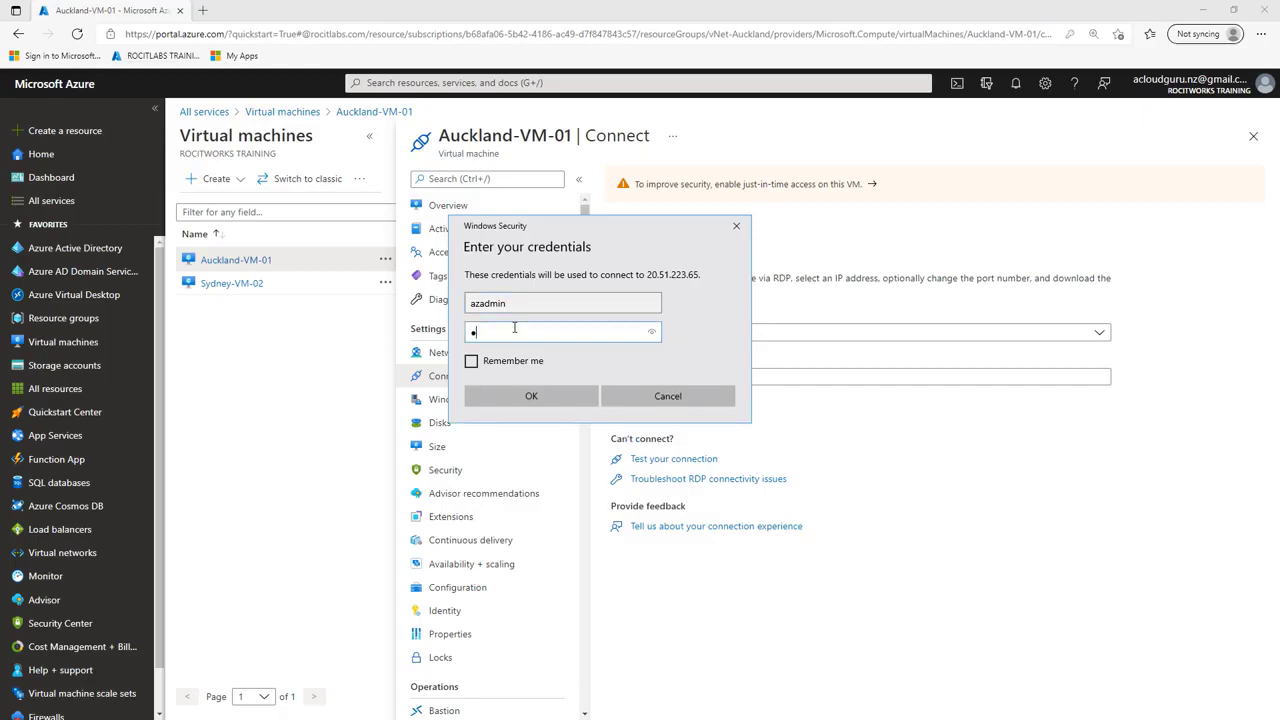
{"action": "type", "text": "•••••••••••"}
{"action": "left_click", "coordinate": [551, 395]}
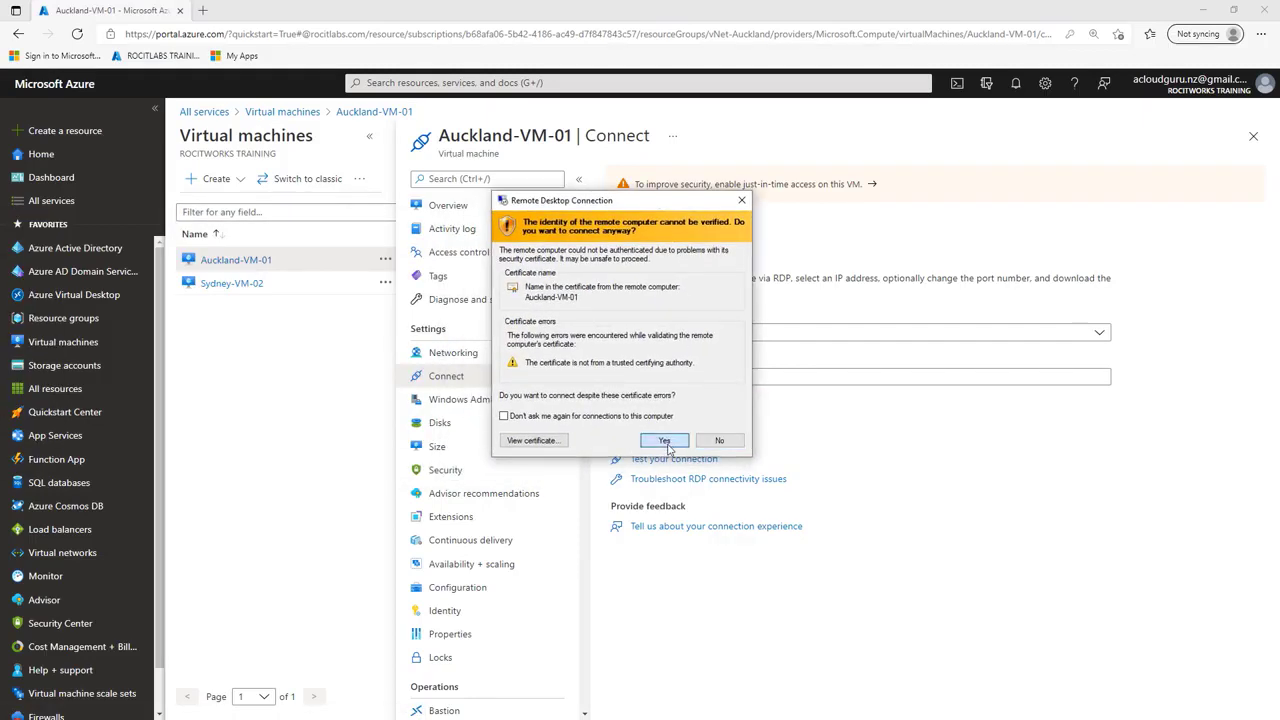
Step: Accept the Auckland-VM-01 certificate warning, move its remote desktop window aside, and allow the VM to be discoverable on the network
{"action": "left_click", "coordinate": [665, 440]}
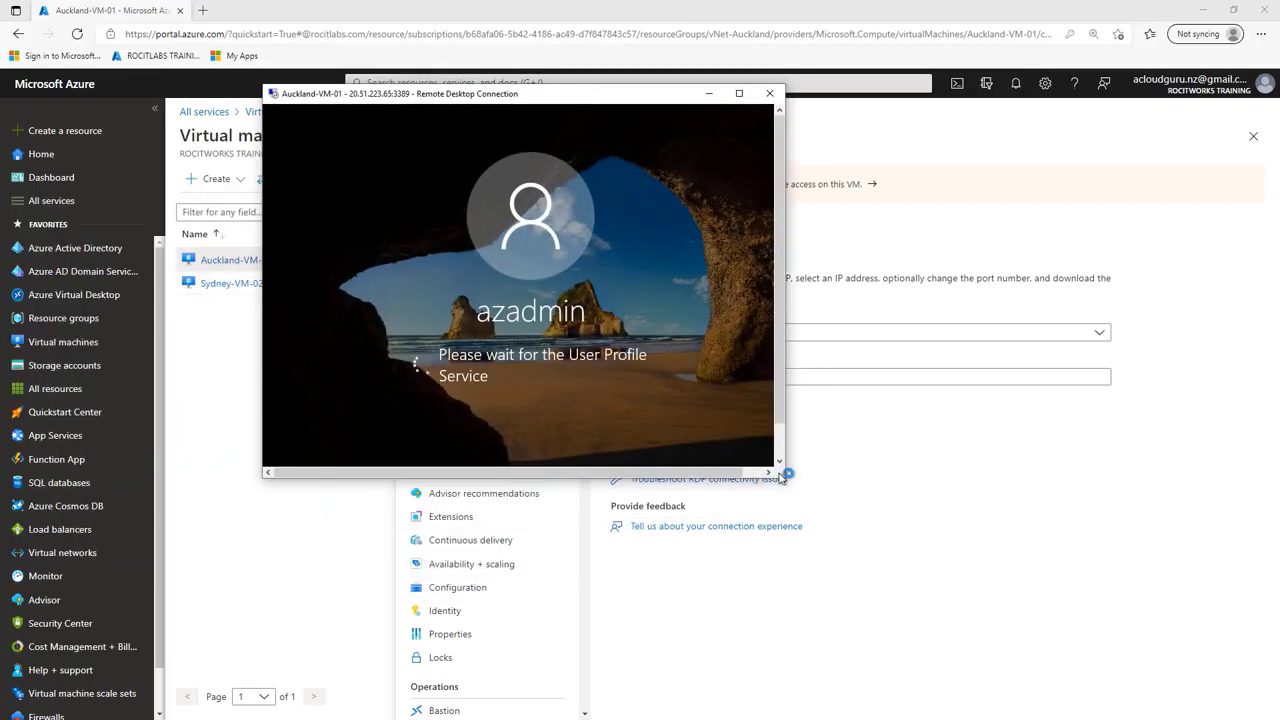
{"action": "left_click_drag", "start_coordinate": [613, 98], "coordinate": [1073, 132]}
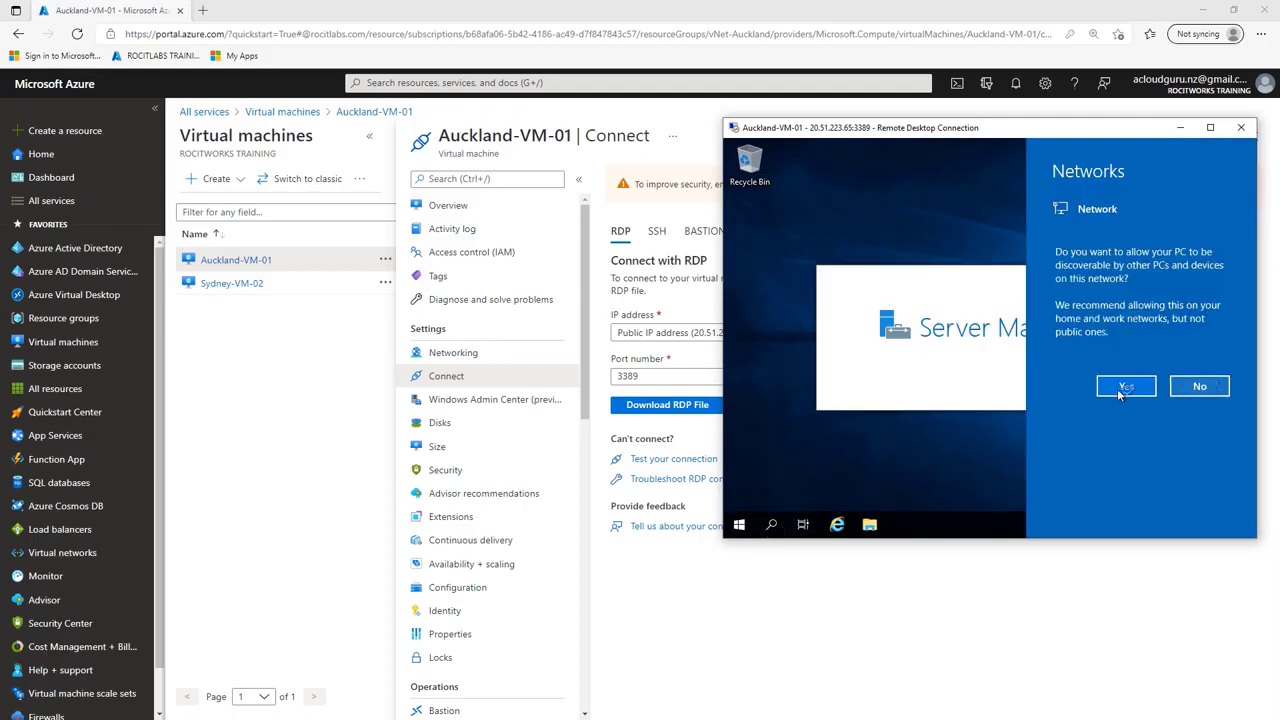
{"action": "left_click", "coordinate": [1122, 388]}
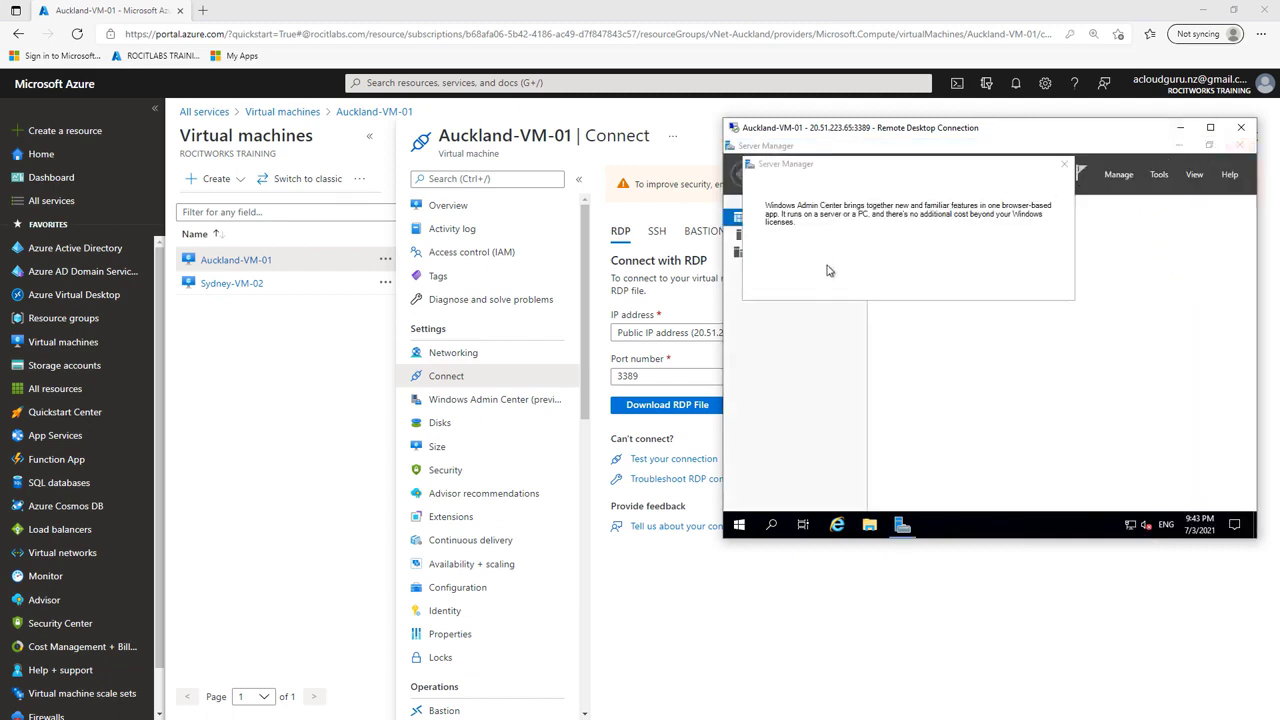
Step: On Auckland-VM-01, permanently dismiss the Windows Admin Center message, close Server Manager, and move the remote window clear of the RDP settings
{"action": "left_click", "coordinate": [770, 285]}
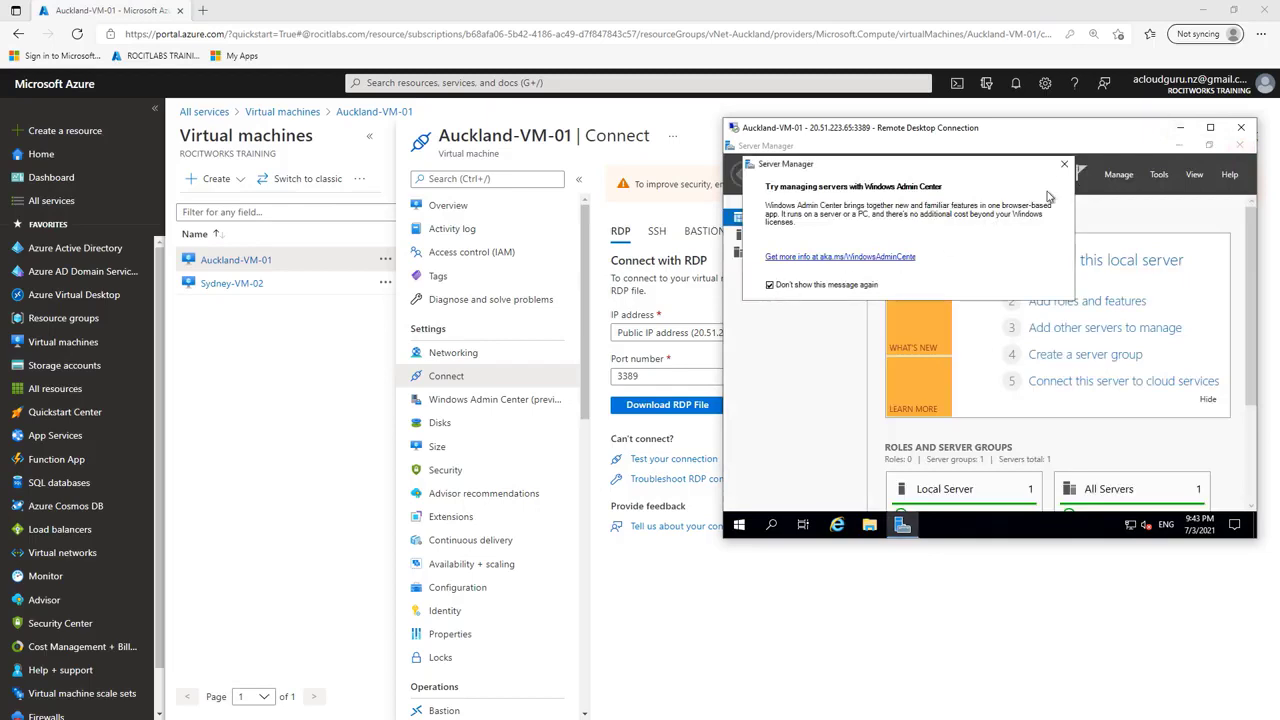
{"action": "left_click", "coordinate": [1064, 164]}
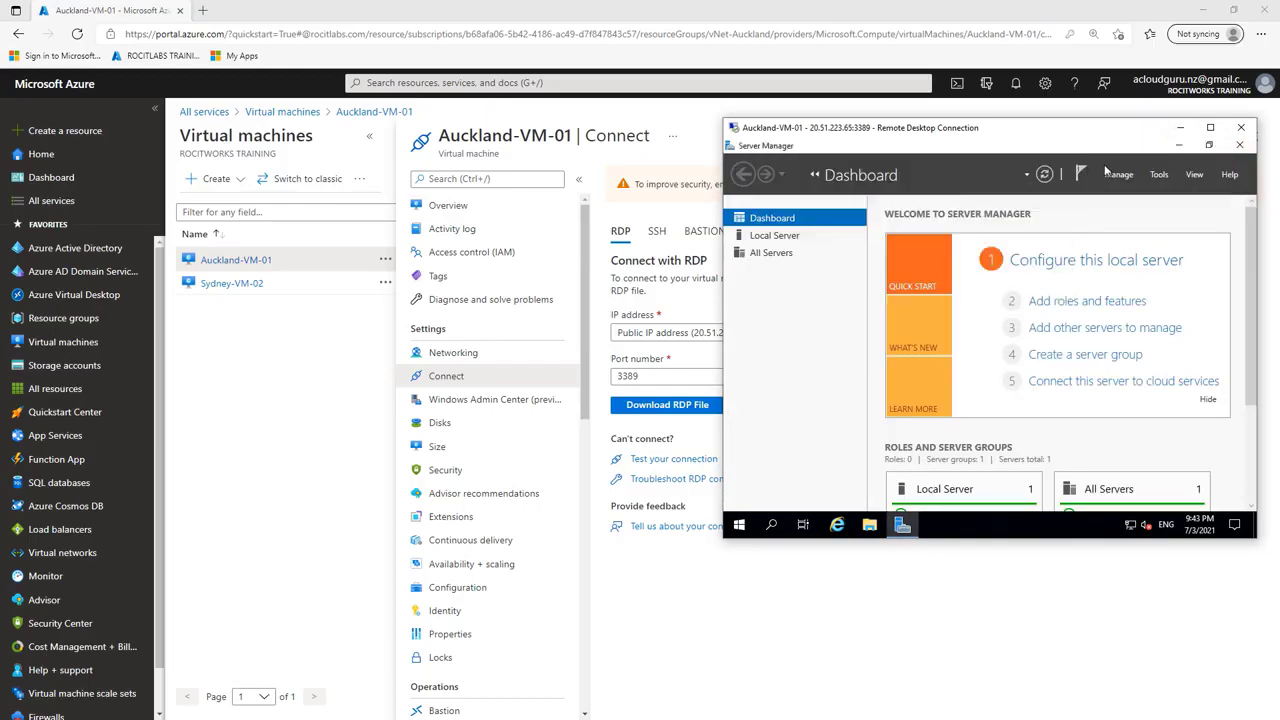
{"action": "left_click", "coordinate": [1239, 146]}
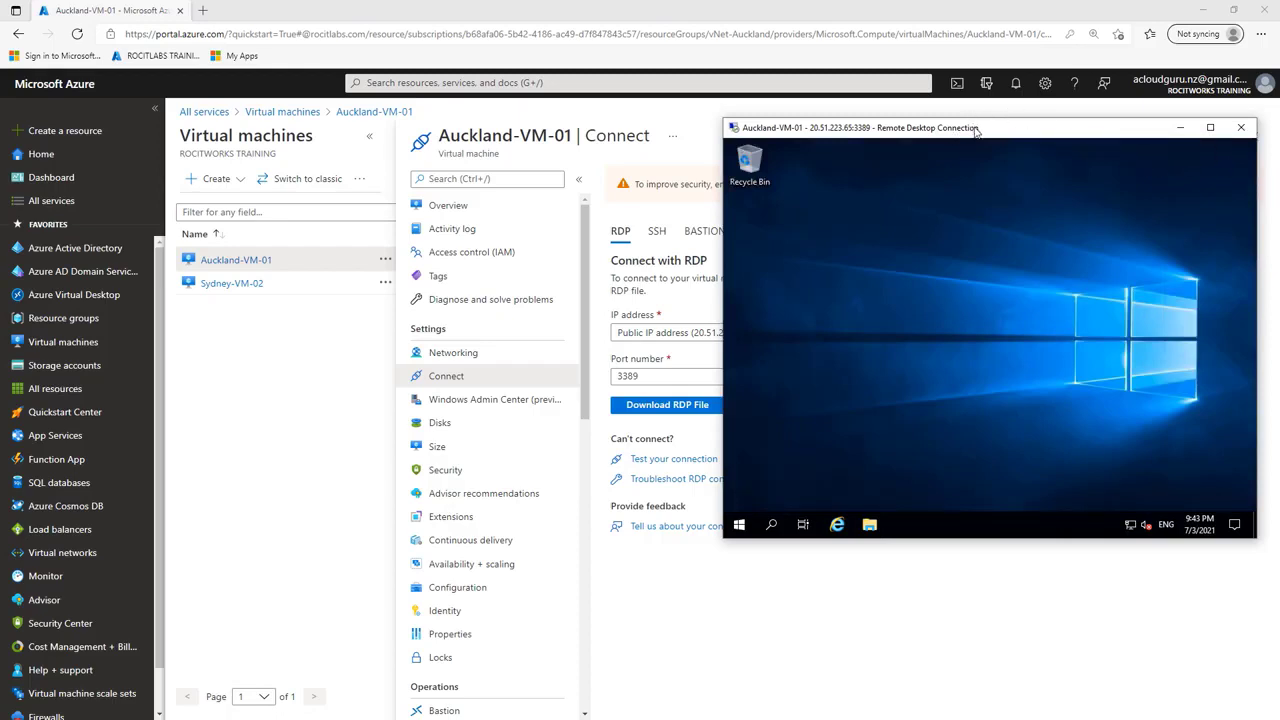
{"action": "left_click_drag", "start_coordinate": [977, 130], "coordinate": [1011, 248]}
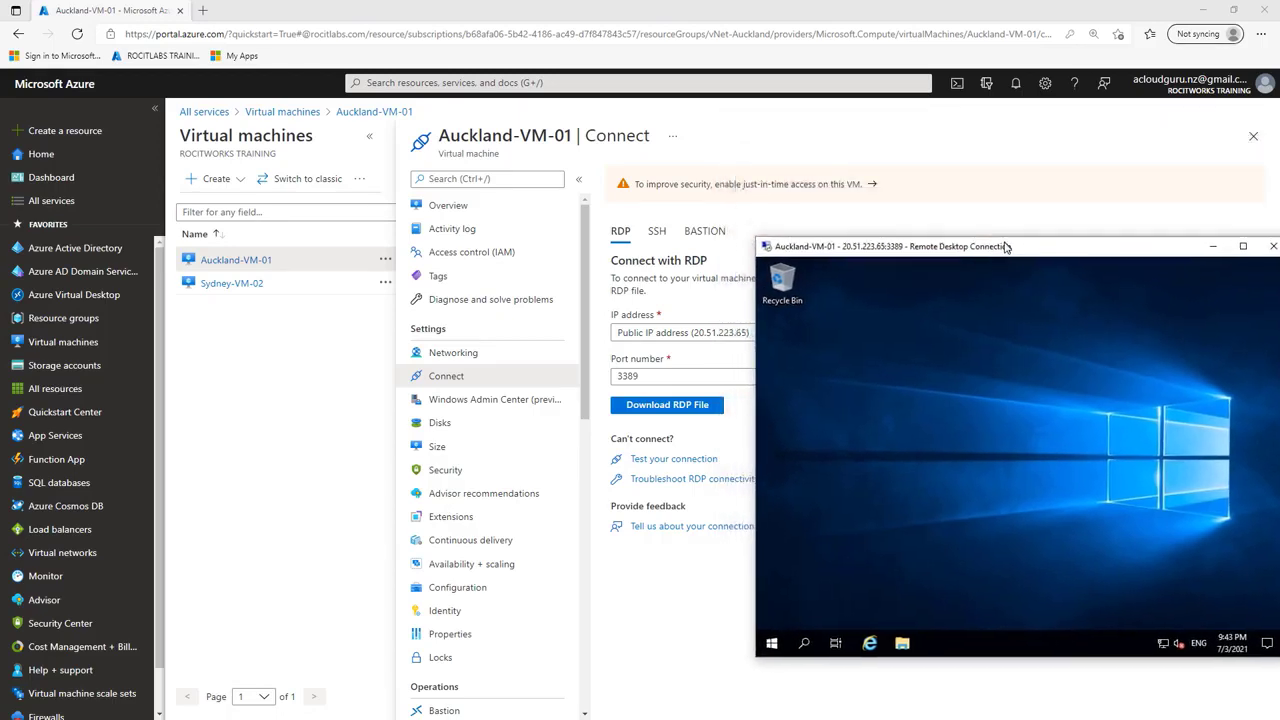
Step: Download the RDP file for Sydney-VM-02 using its public IP address and port 3389, and open the file's download folder
{"action": "left_click", "coordinate": [250, 286]}
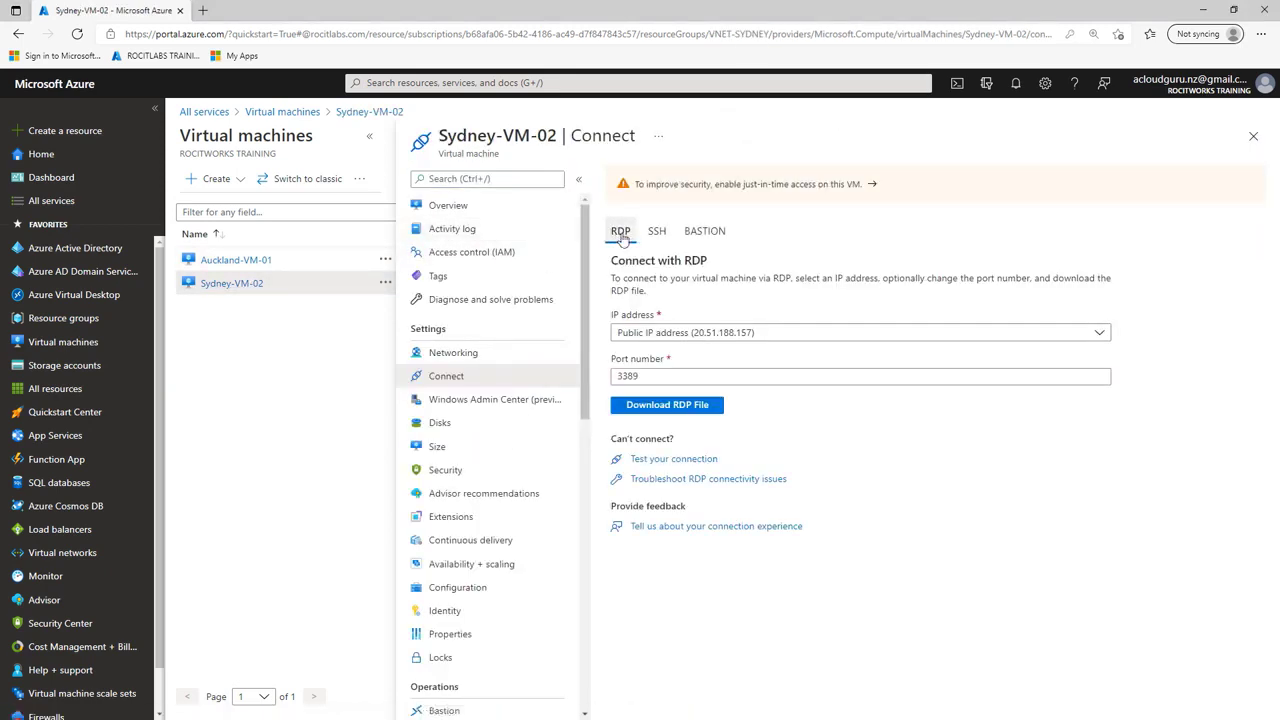
{"action": "left_click", "coordinate": [667, 410]}
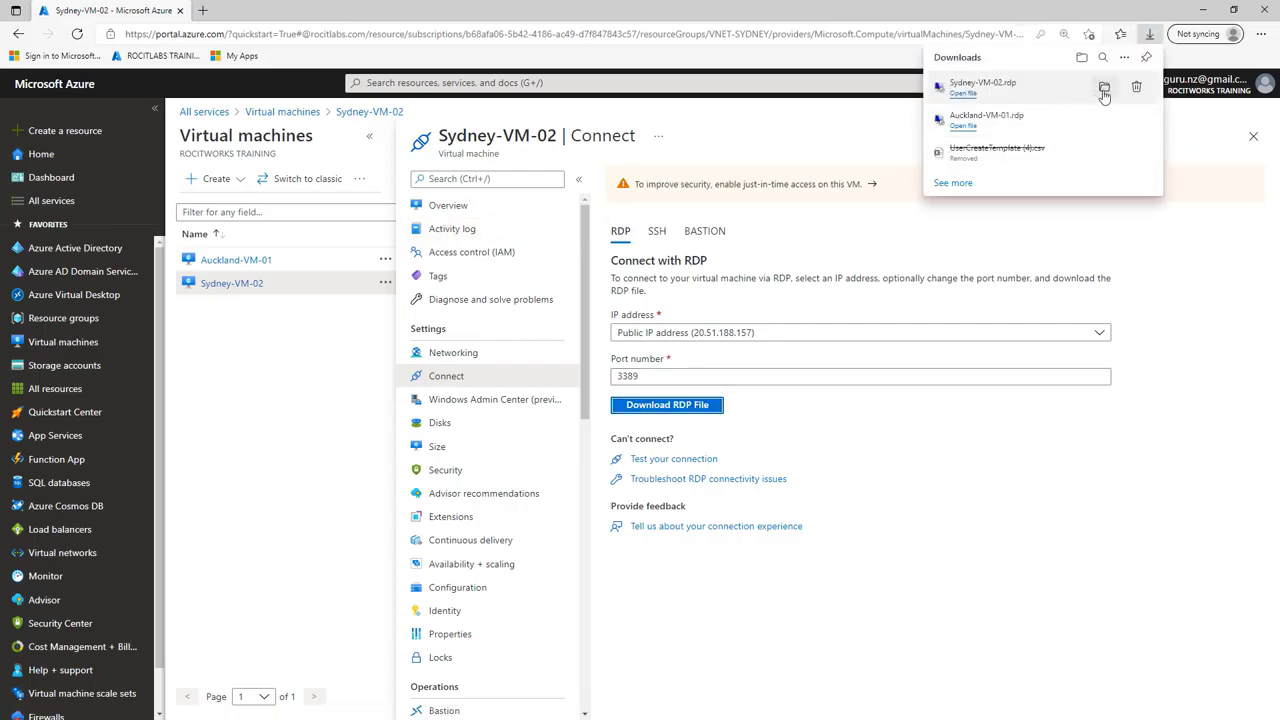
{"action": "left_click", "coordinate": [1104, 89]}
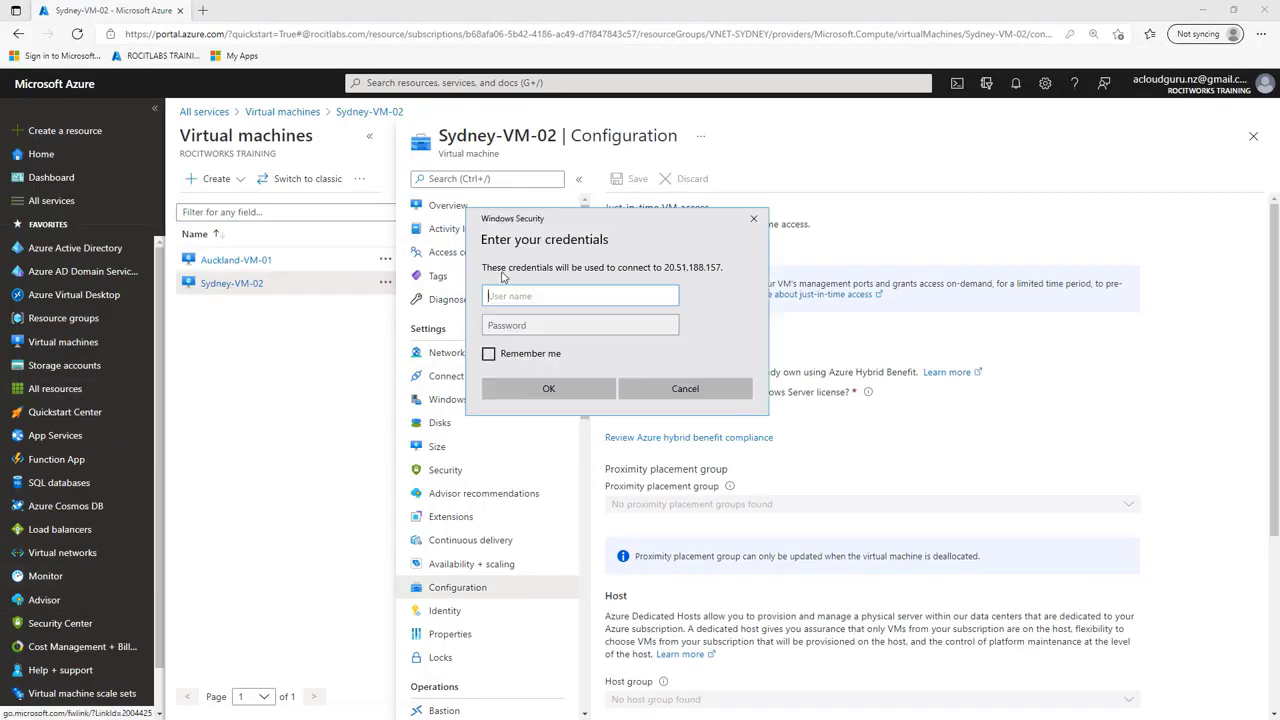
Step: Sign in to Sydney-VM-02 with username azadmin and the account password, and accept the remote computer's certificate warning
{"action": "type", "text": "azadmin"}
{"action": "key", "text": "Tab"}
{"action": "key", "text": "Caps_Lock"}
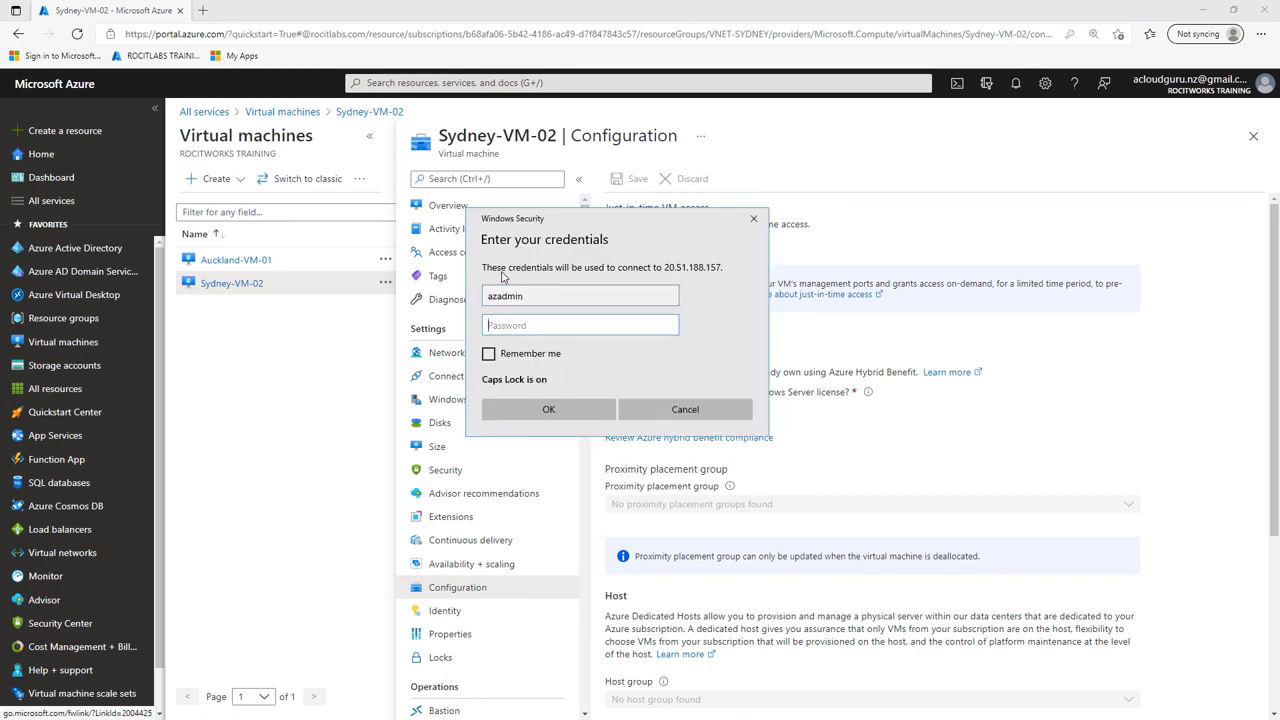
{"action": "type", "text": "p"}
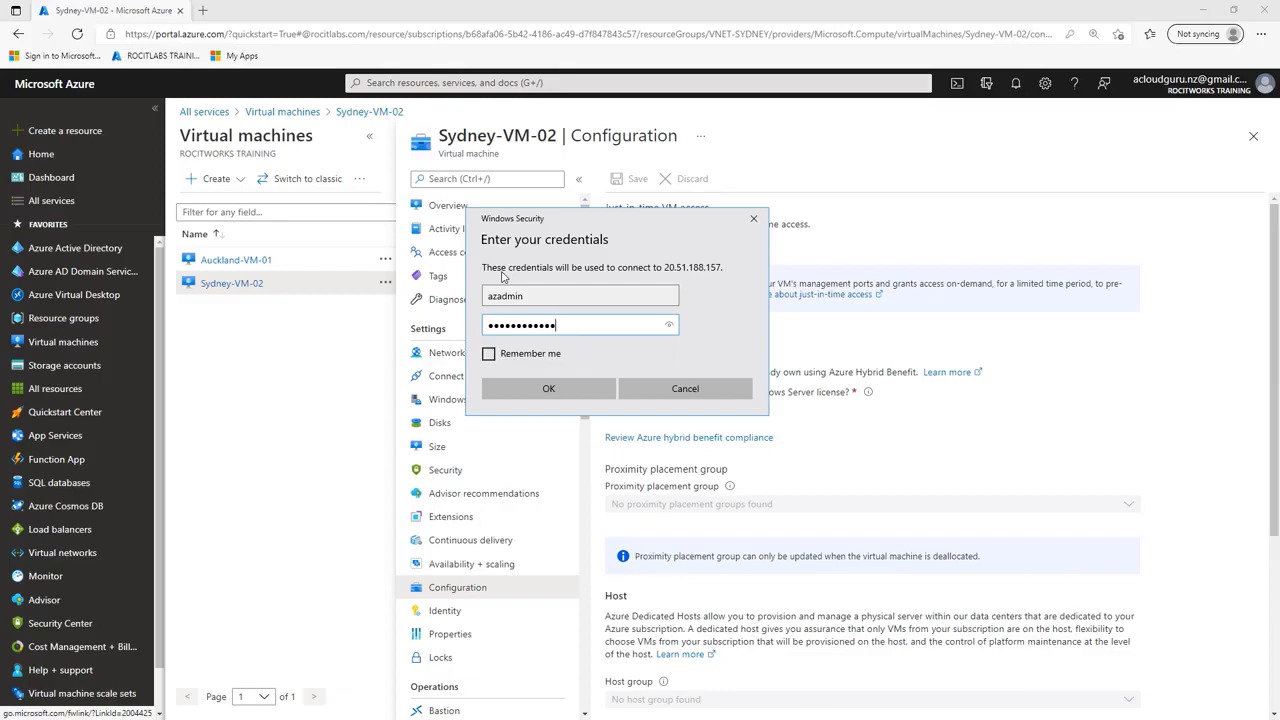
{"action": "left_click", "coordinate": [556, 389]}
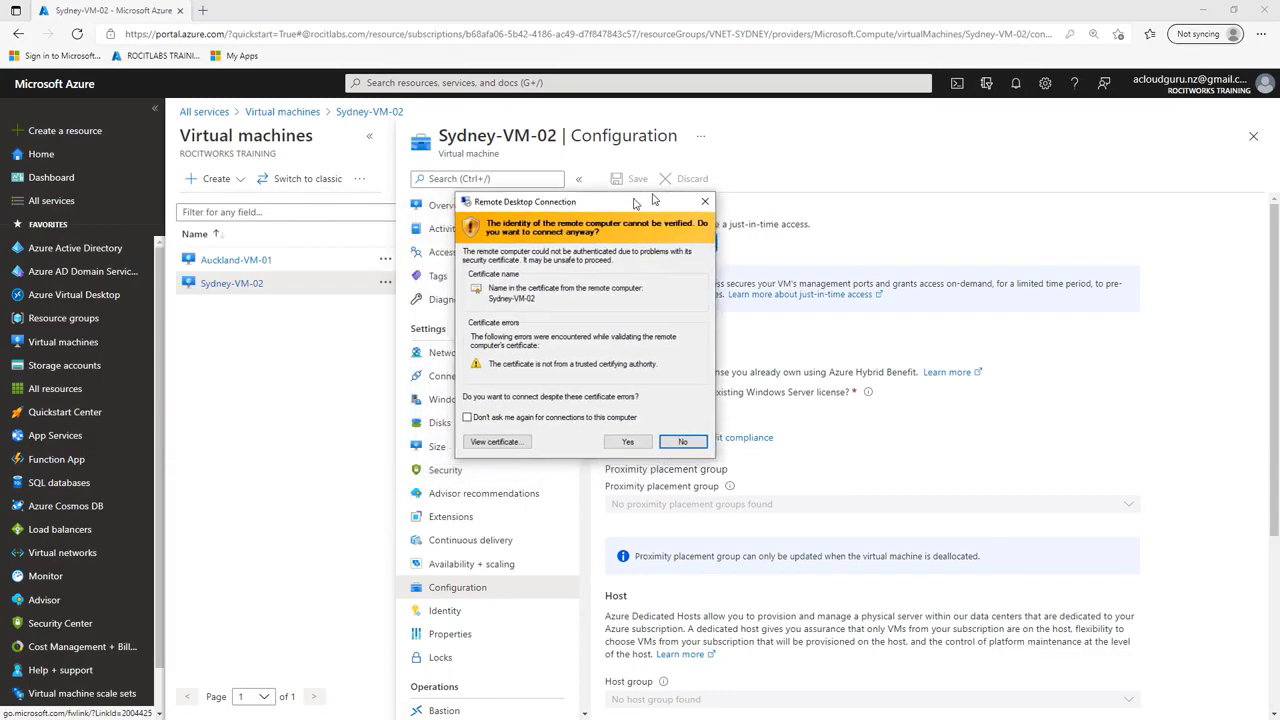
{"action": "left_click", "coordinate": [648, 442]}
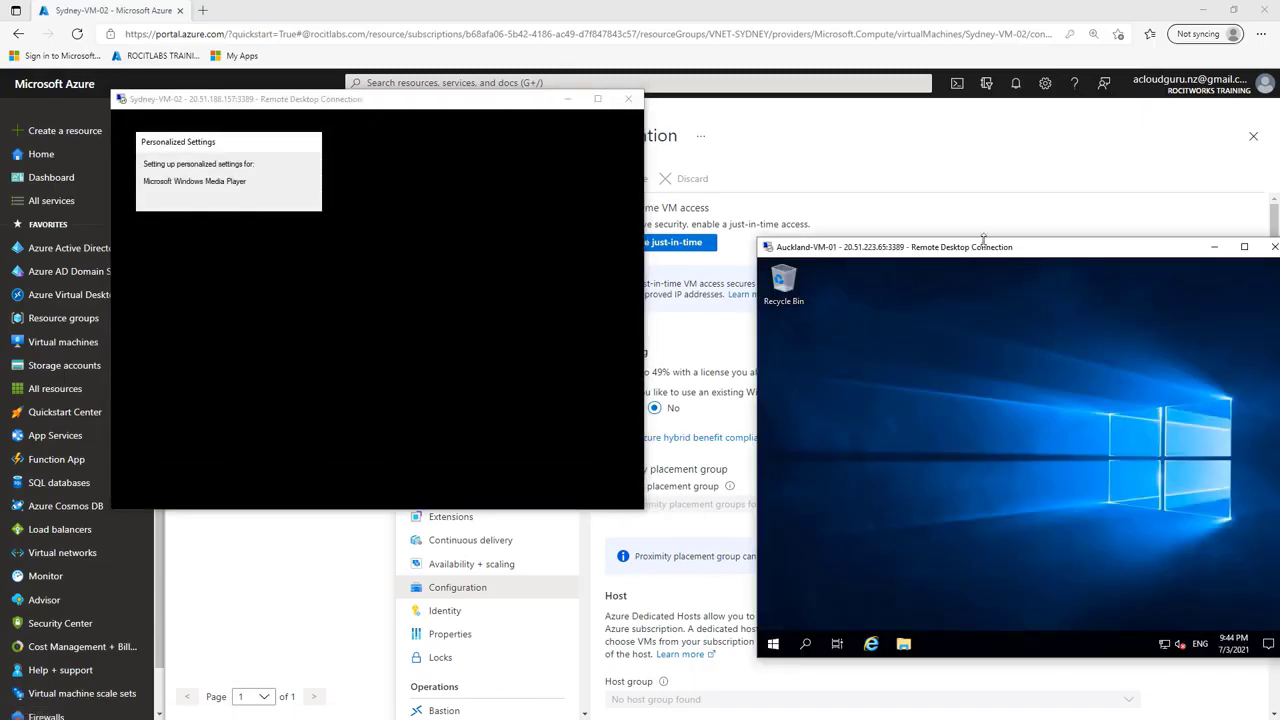
Step: Arrange the Sydney-VM-02 and Auckland-VM-01 remote desktop windows side by side, and decline network discovery on Sydney-VM-02
{"action": "left_click_drag", "start_coordinate": [985, 253], "coordinate": [946, 124]}
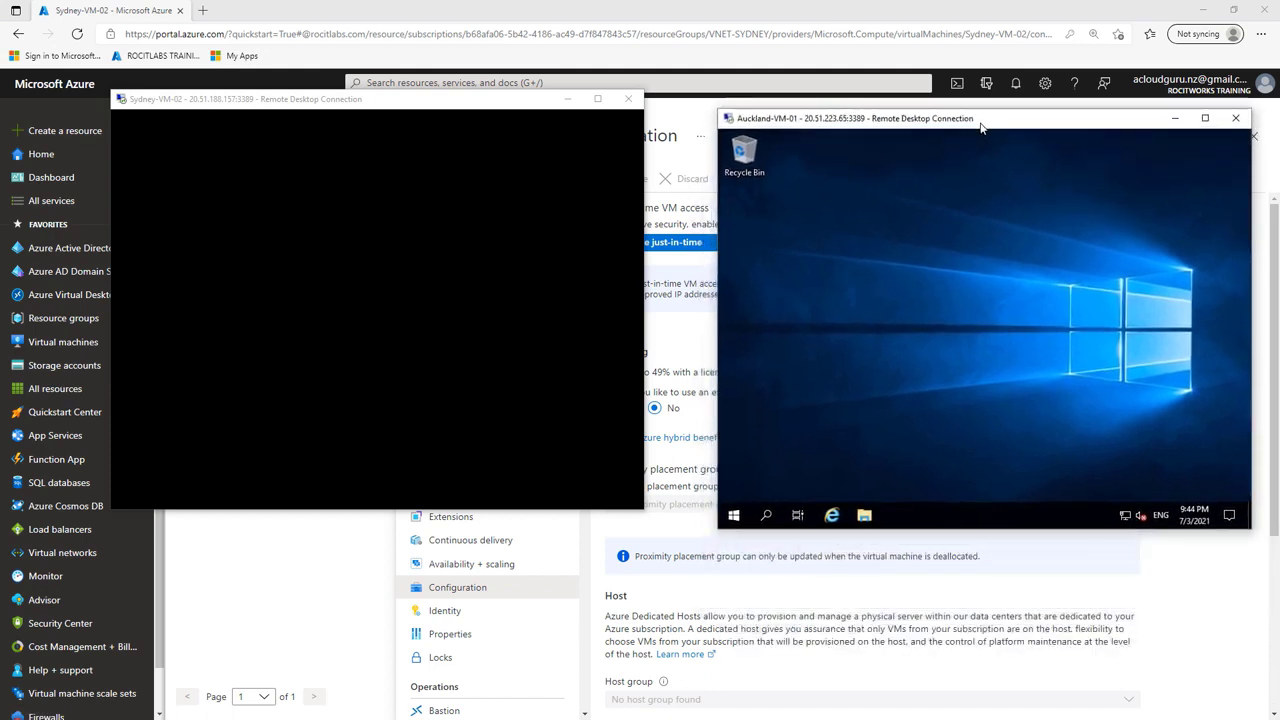
{"action": "left_click_drag", "start_coordinate": [495, 107], "coordinate": [510, 124]}
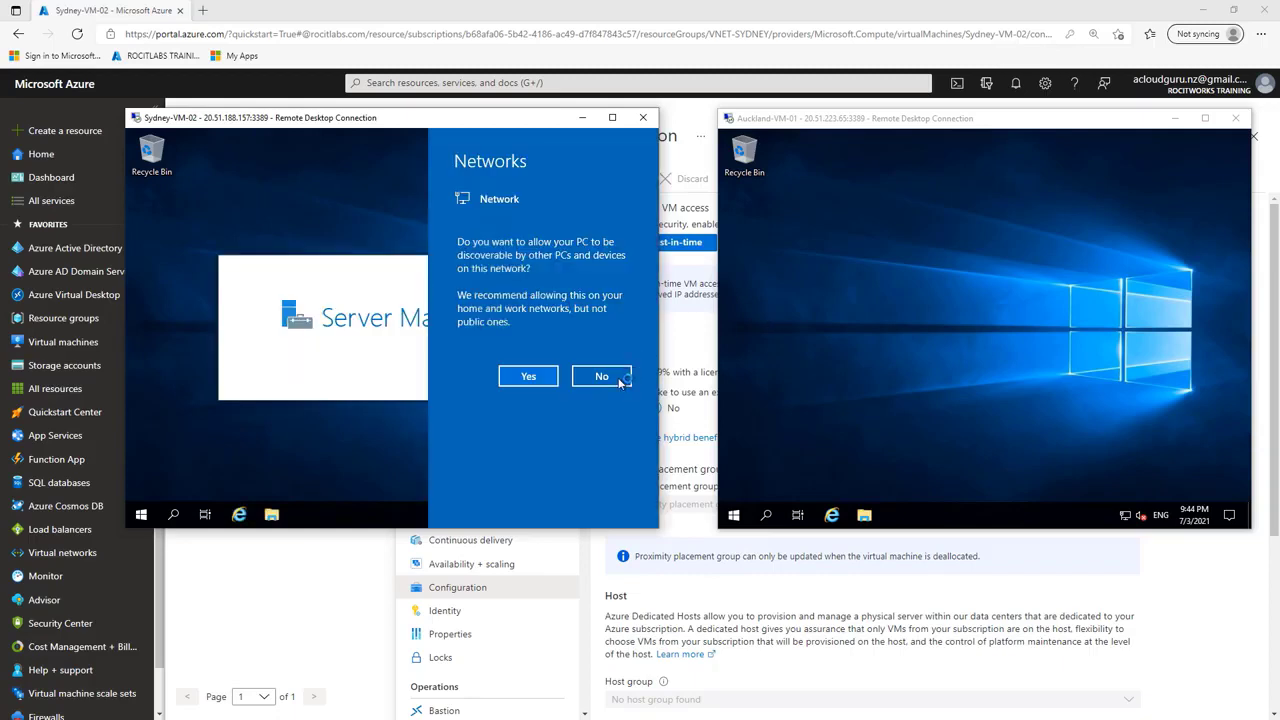
{"action": "left_click", "coordinate": [620, 383]}
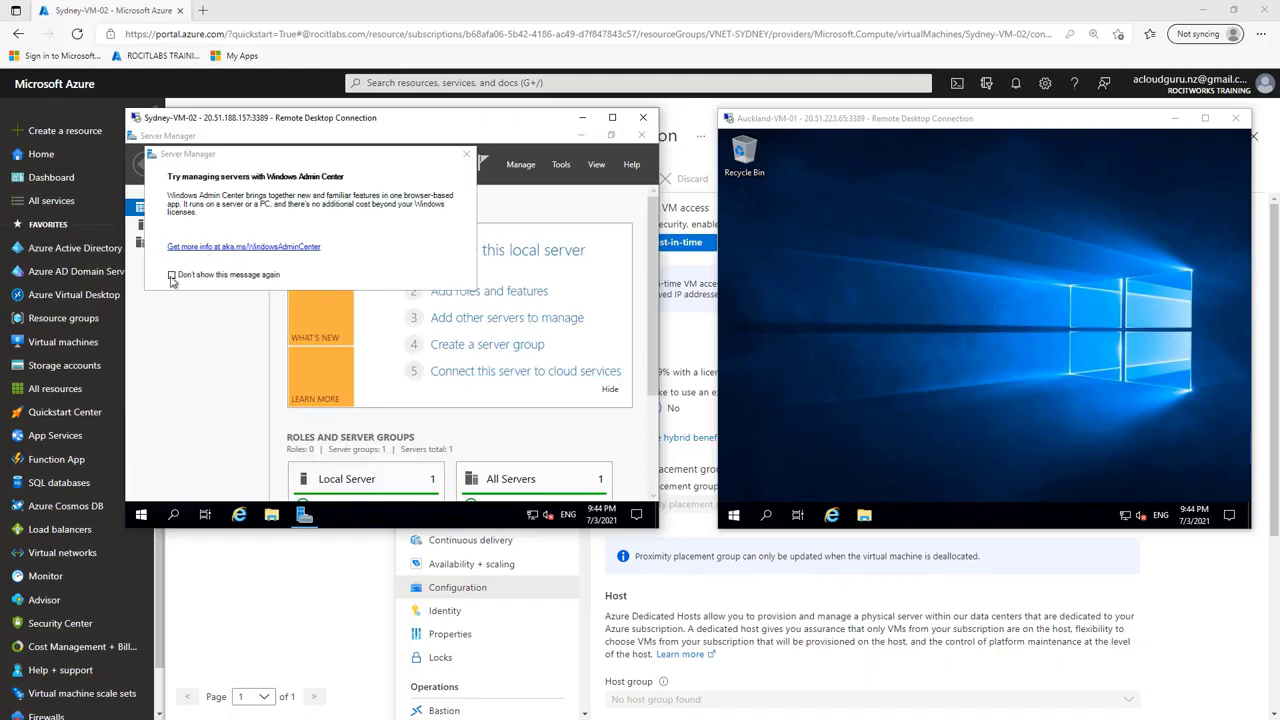
Step: On Sydney-VM-02, permanently dismiss the Windows Admin Center message and close Server Manager
{"action": "left_click", "coordinate": [172, 276]}
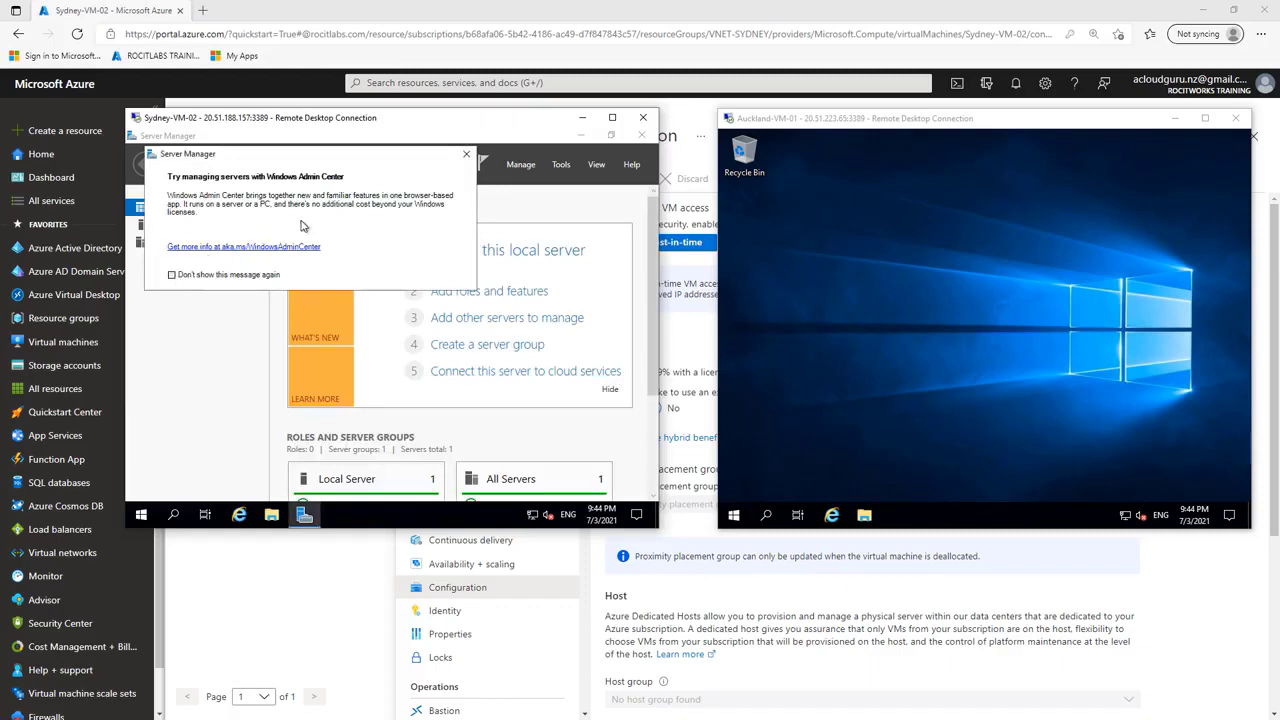
{"action": "left_click", "coordinate": [466, 154]}
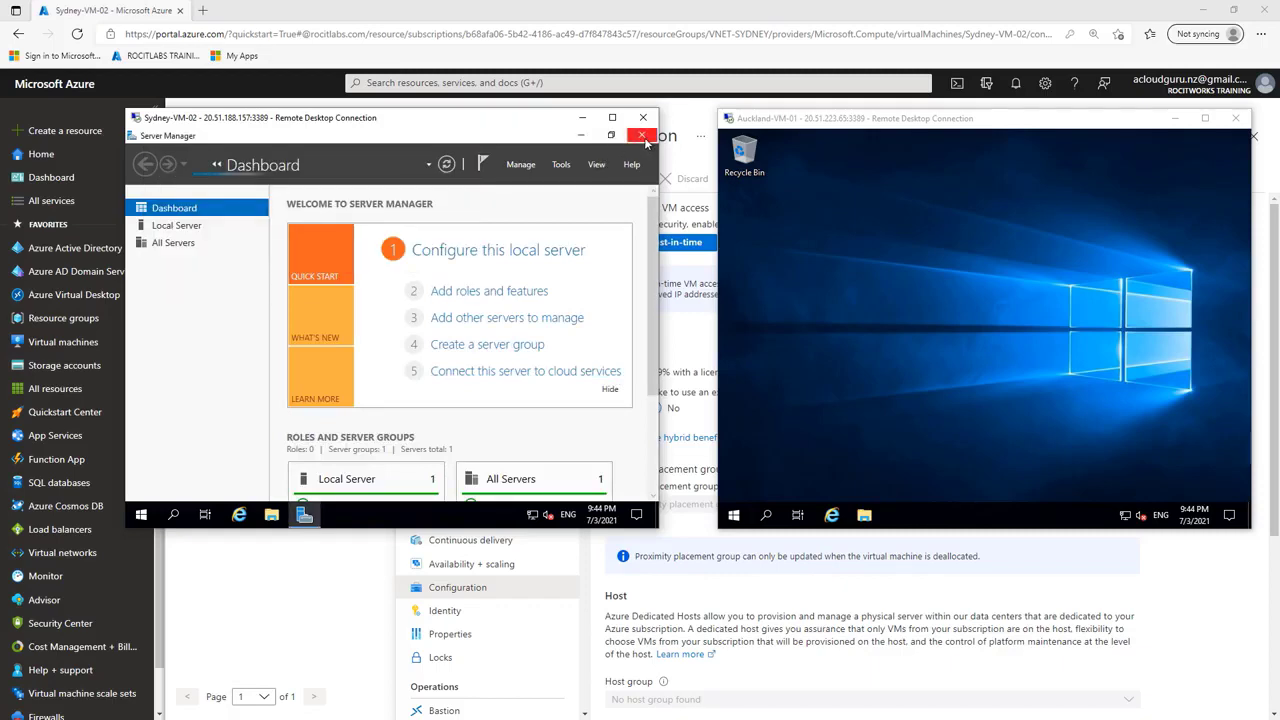
{"action": "left_click", "coordinate": [642, 135]}
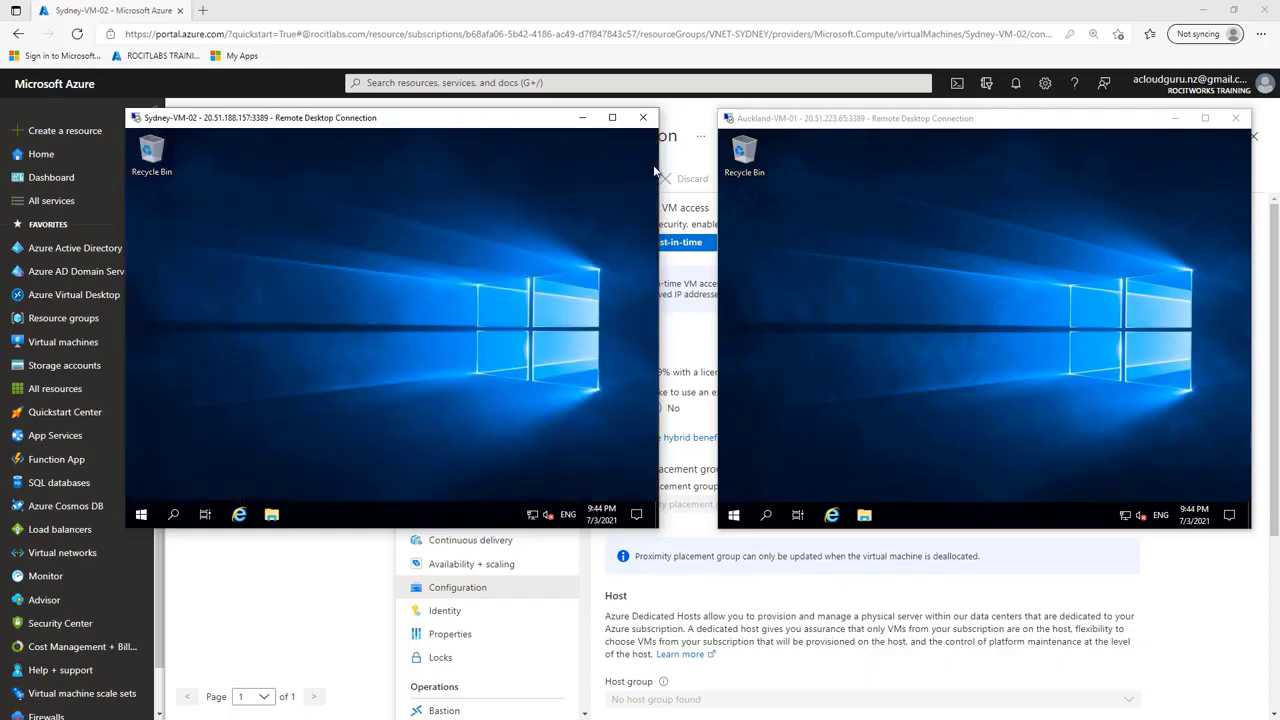
Step: Search for cmd on Auckland-VM-01, open Command Prompt, and move its window higher on the remote desktop
{"action": "left_click", "coordinate": [767, 515]}
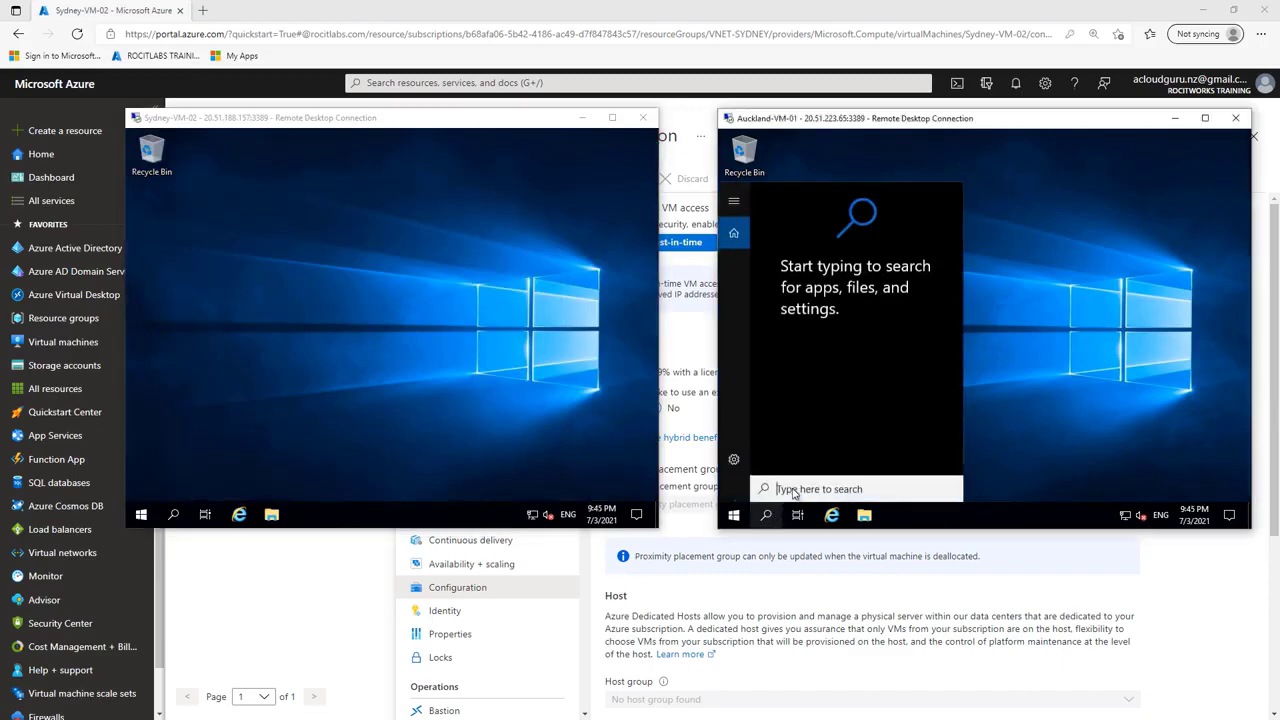
{"action": "type", "text": "c"}
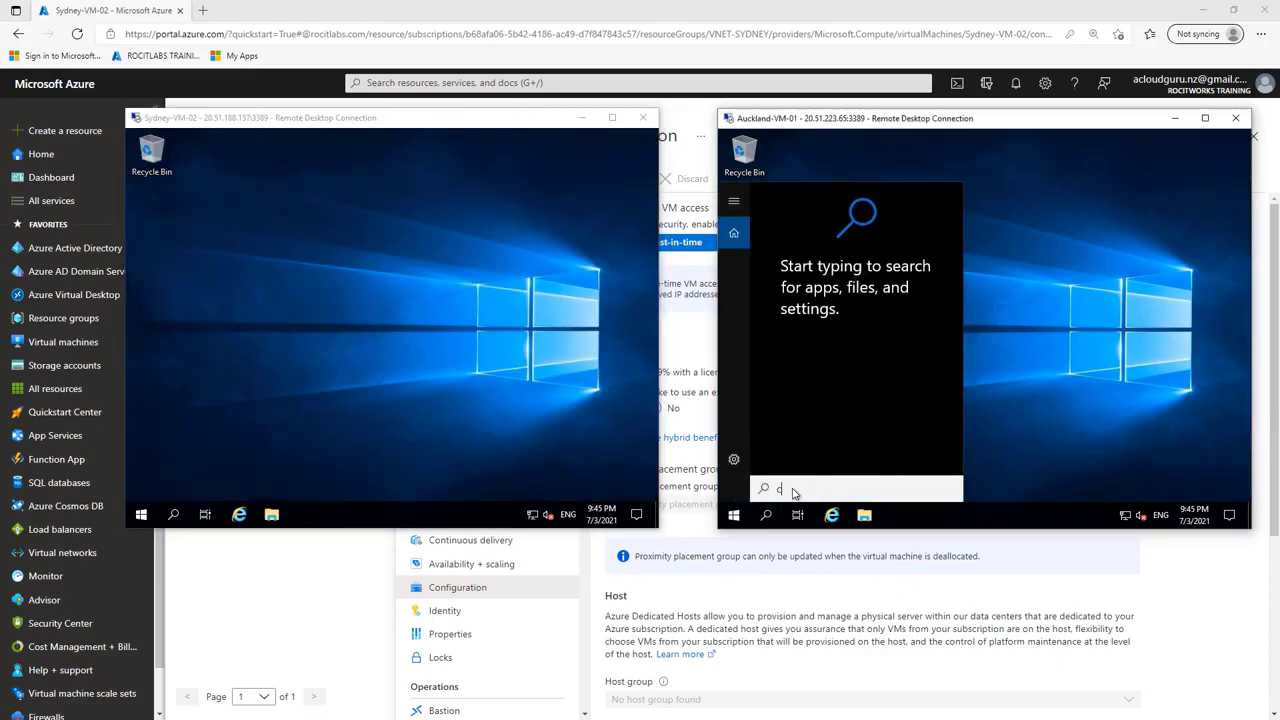
{"action": "type", "text": "md"}
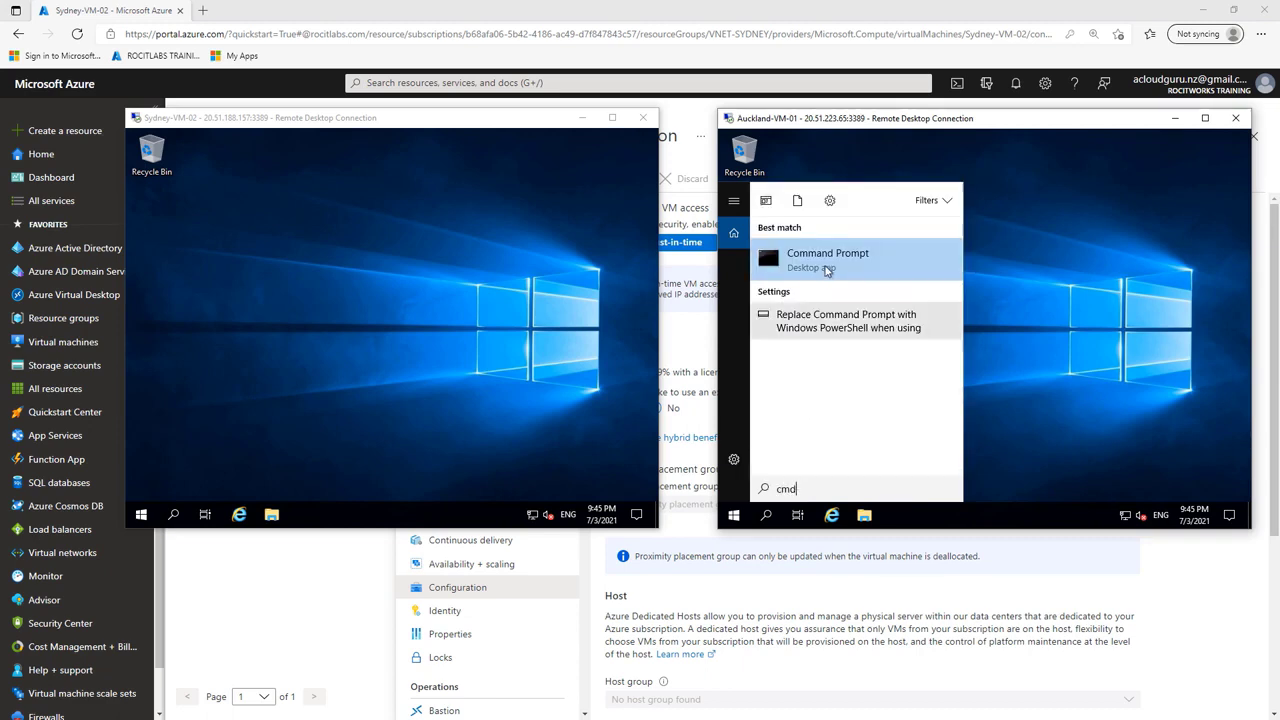
{"action": "left_click", "coordinate": [826, 262]}
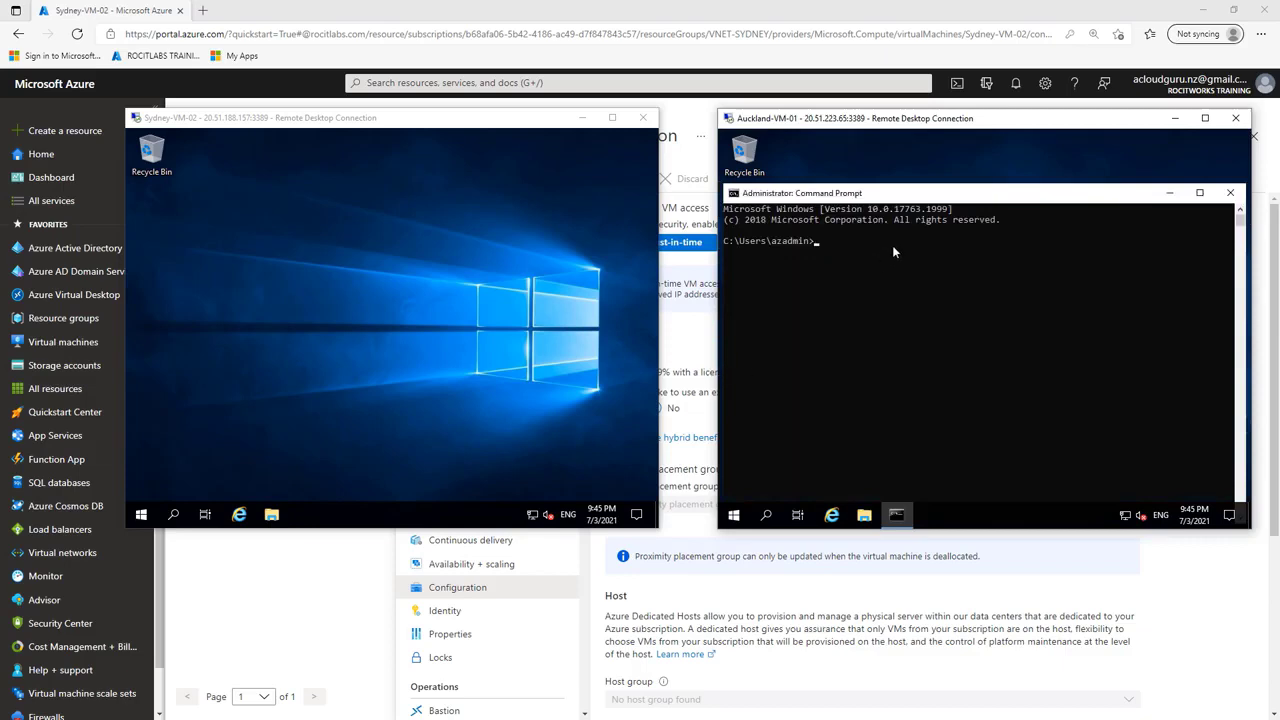
{"action": "left_click_drag", "start_coordinate": [854, 200], "coordinate": [852, 170]}
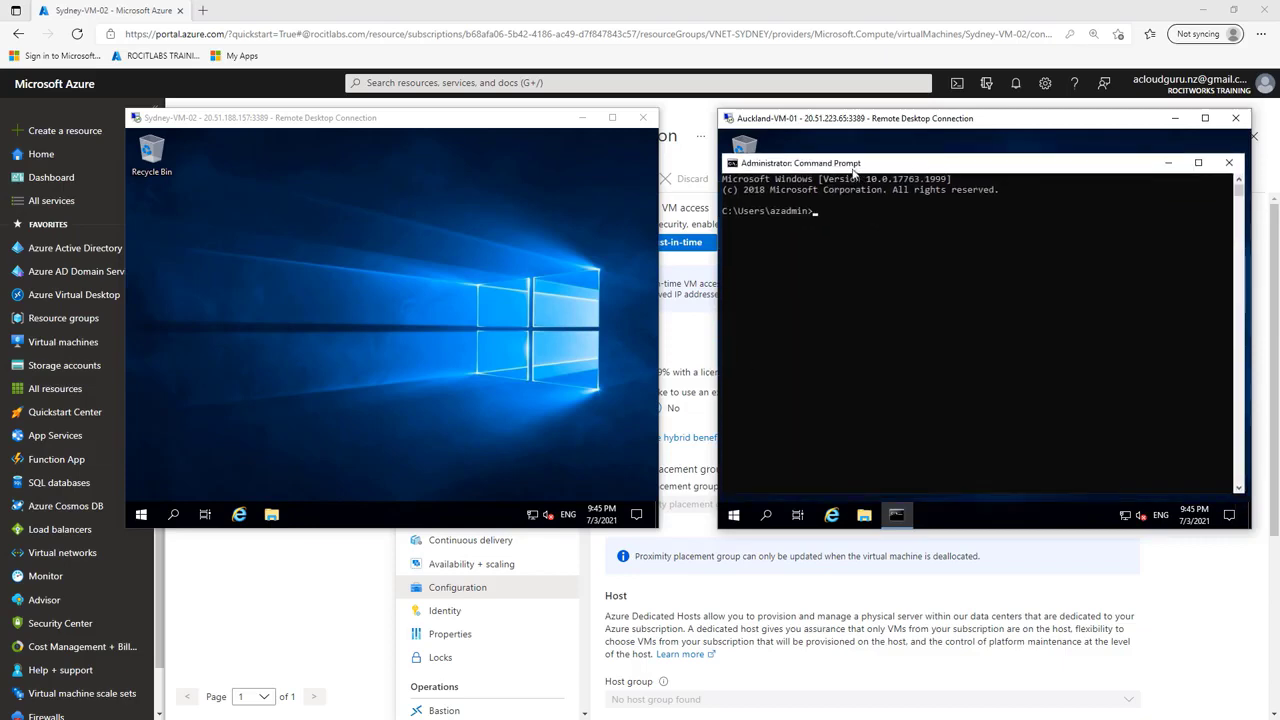
Step: Set the Auckland-VM-01 Command Prompt font size to 28 and reposition its window within the remote desktop
{"action": "left_click", "coordinate": [731, 165]}
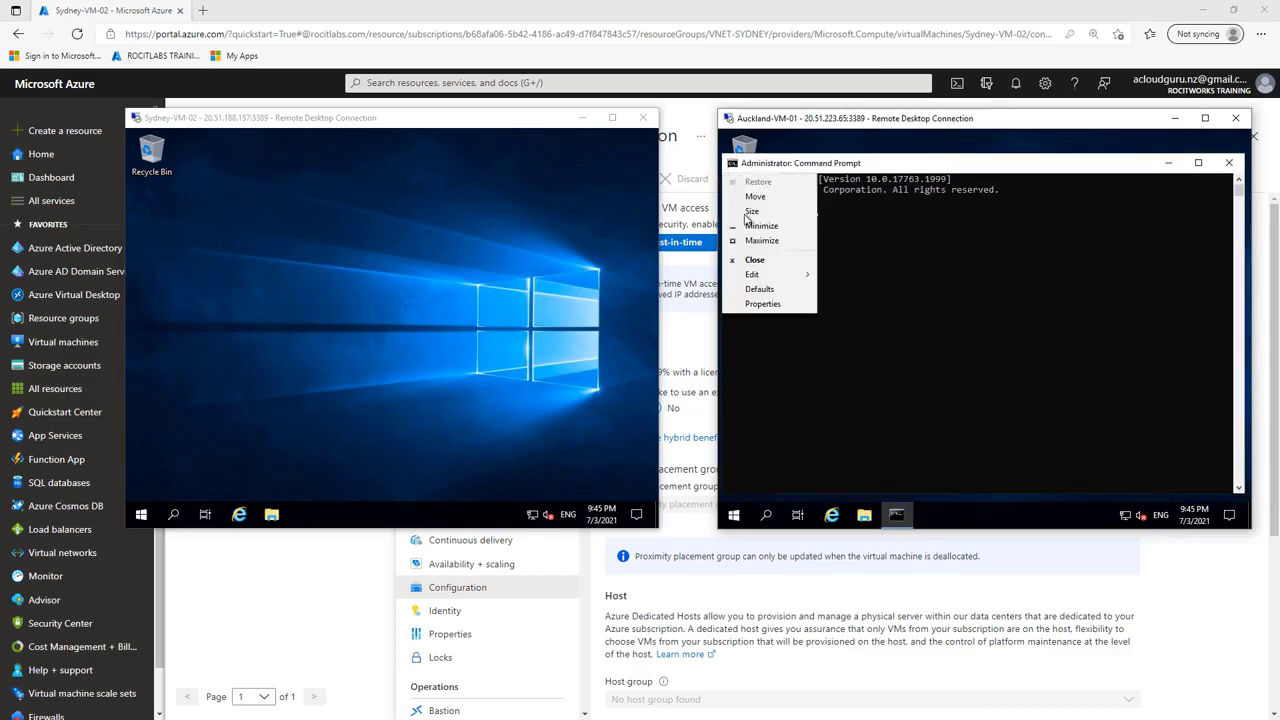
{"action": "mouse_move", "coordinate": [767, 280]}
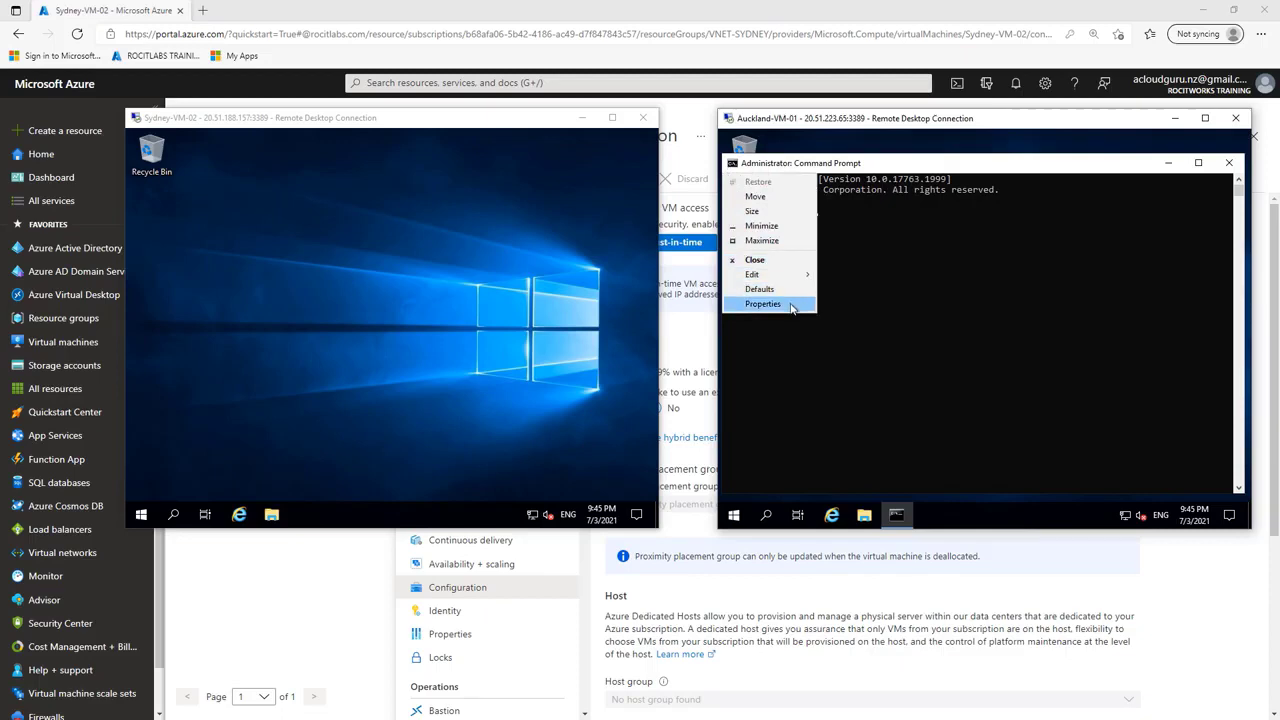
{"action": "left_click", "coordinate": [791, 306]}
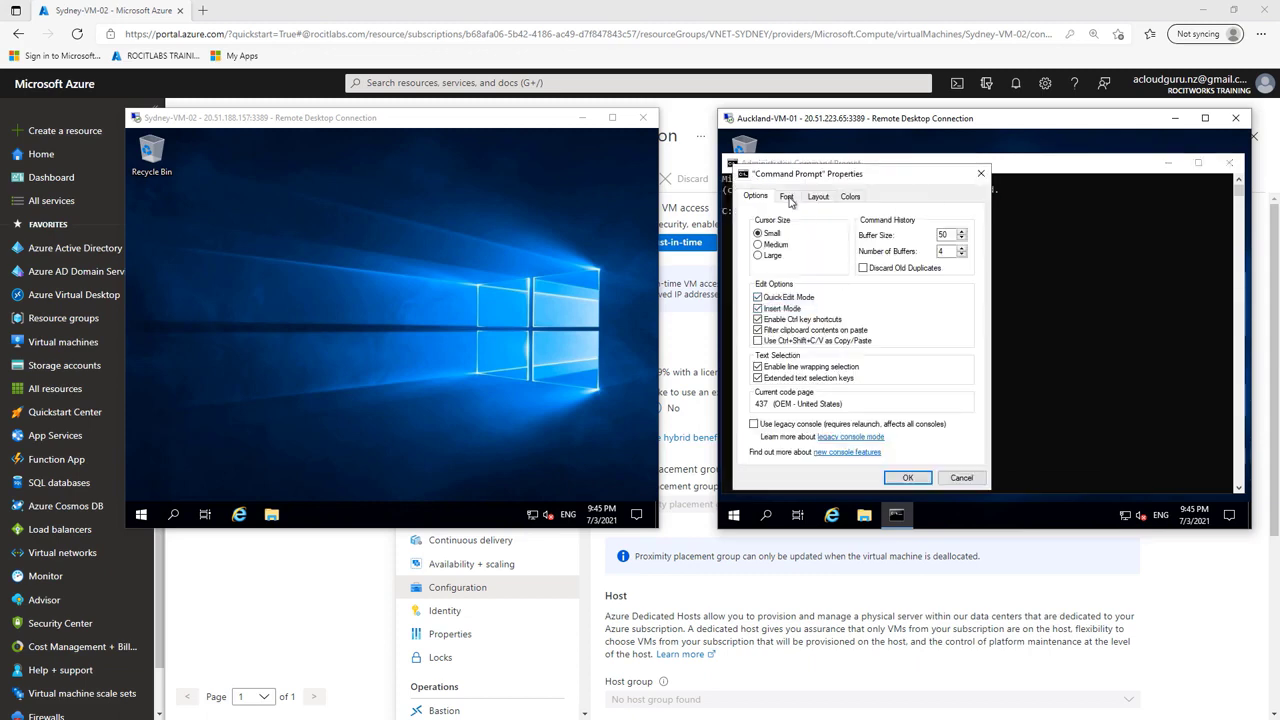
{"action": "left_click", "coordinate": [788, 198]}
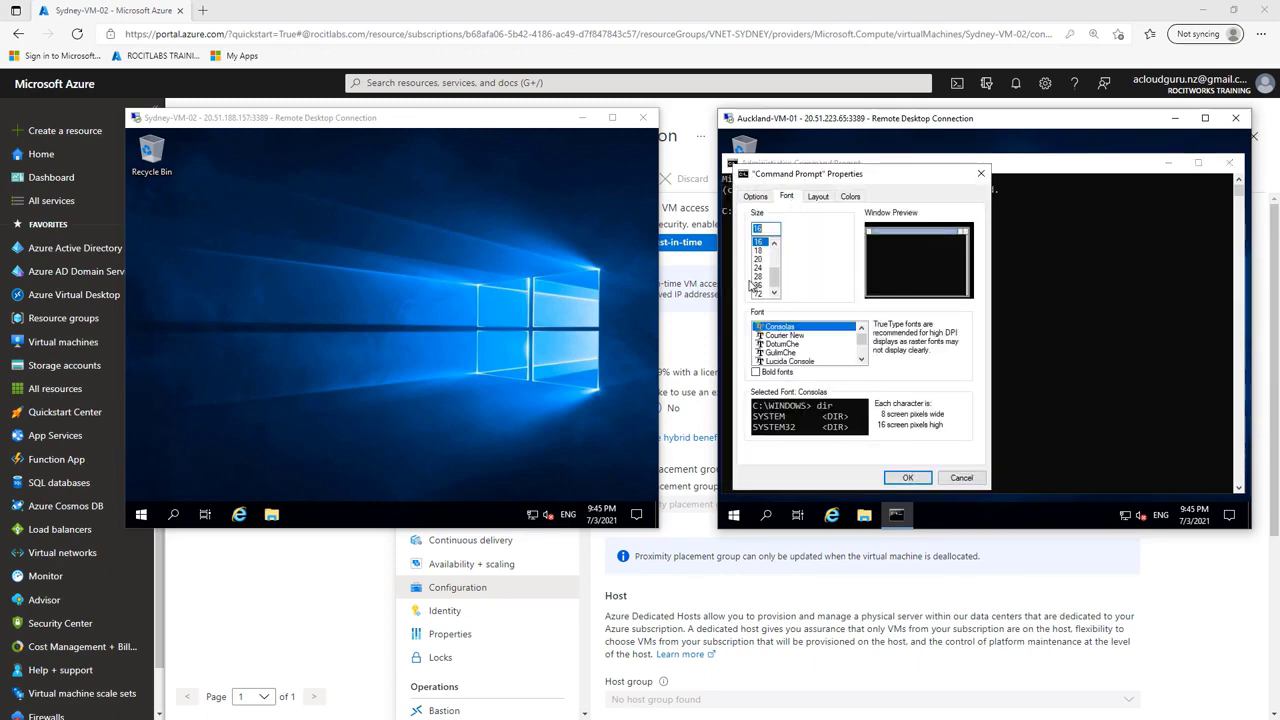
{"action": "left_click", "coordinate": [758, 276]}
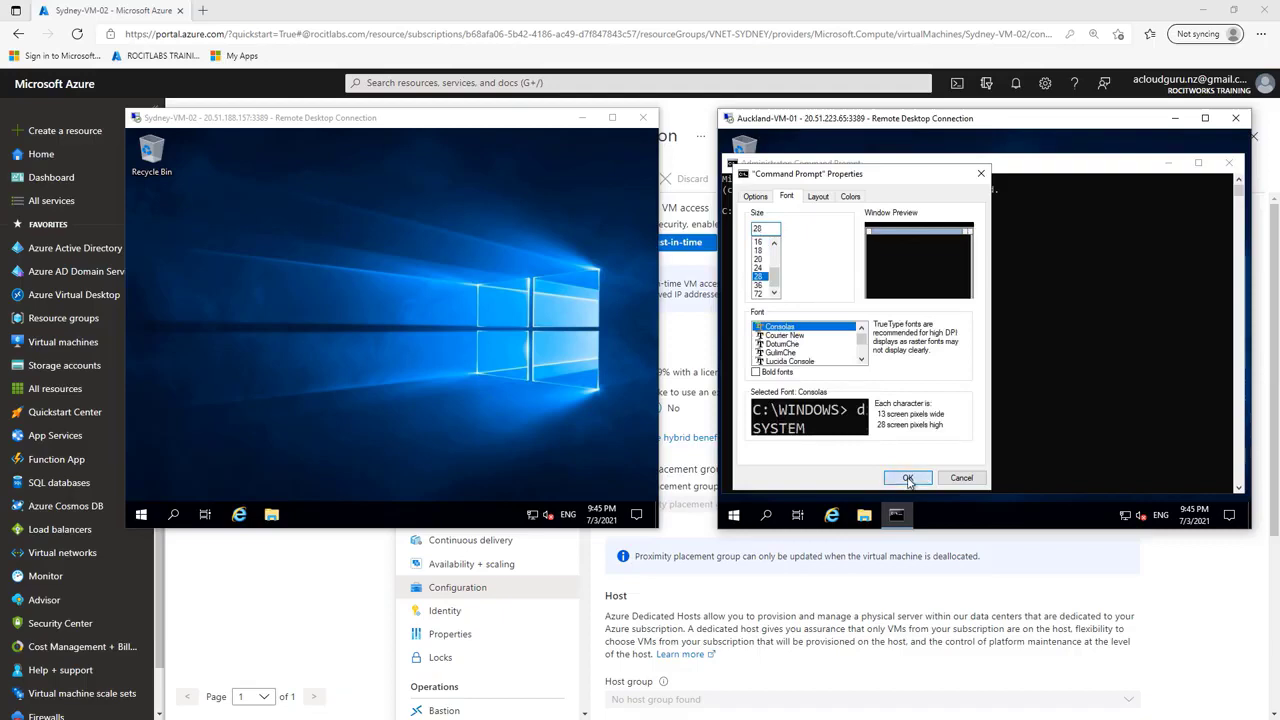
{"action": "left_click", "coordinate": [907, 478]}
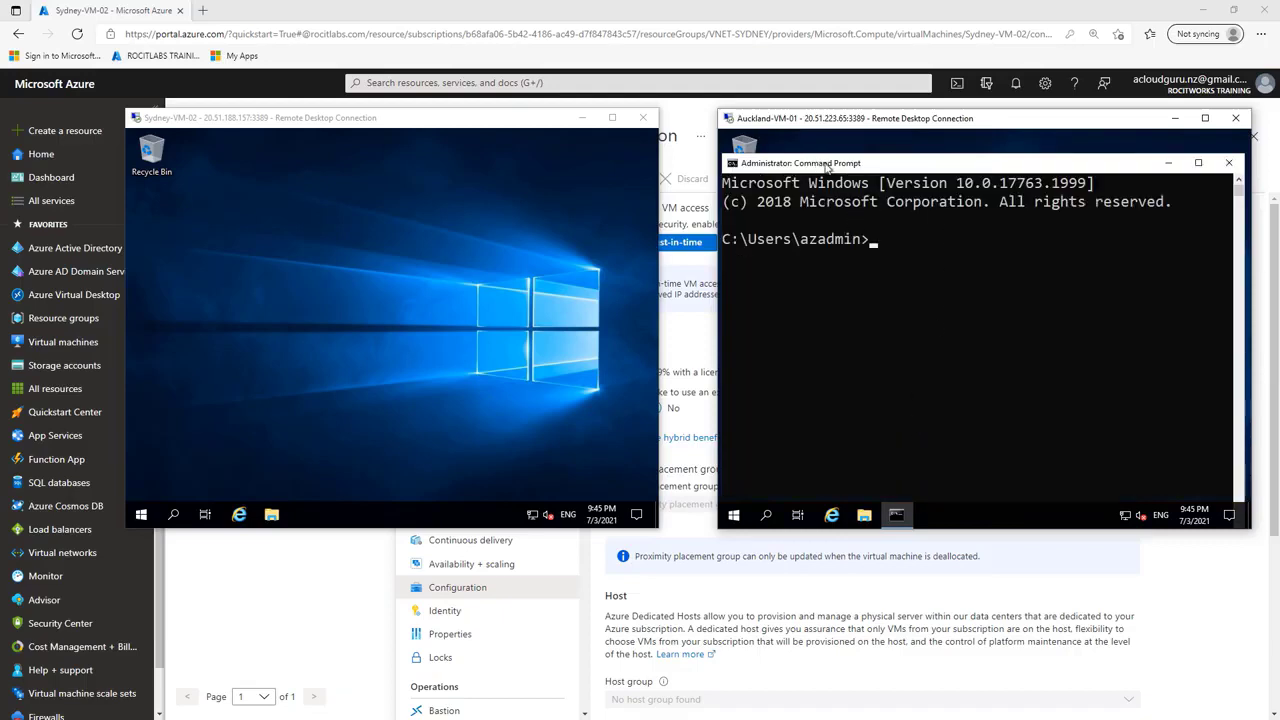
{"action": "left_click_drag", "start_coordinate": [828, 168], "coordinate": [872, 223]}
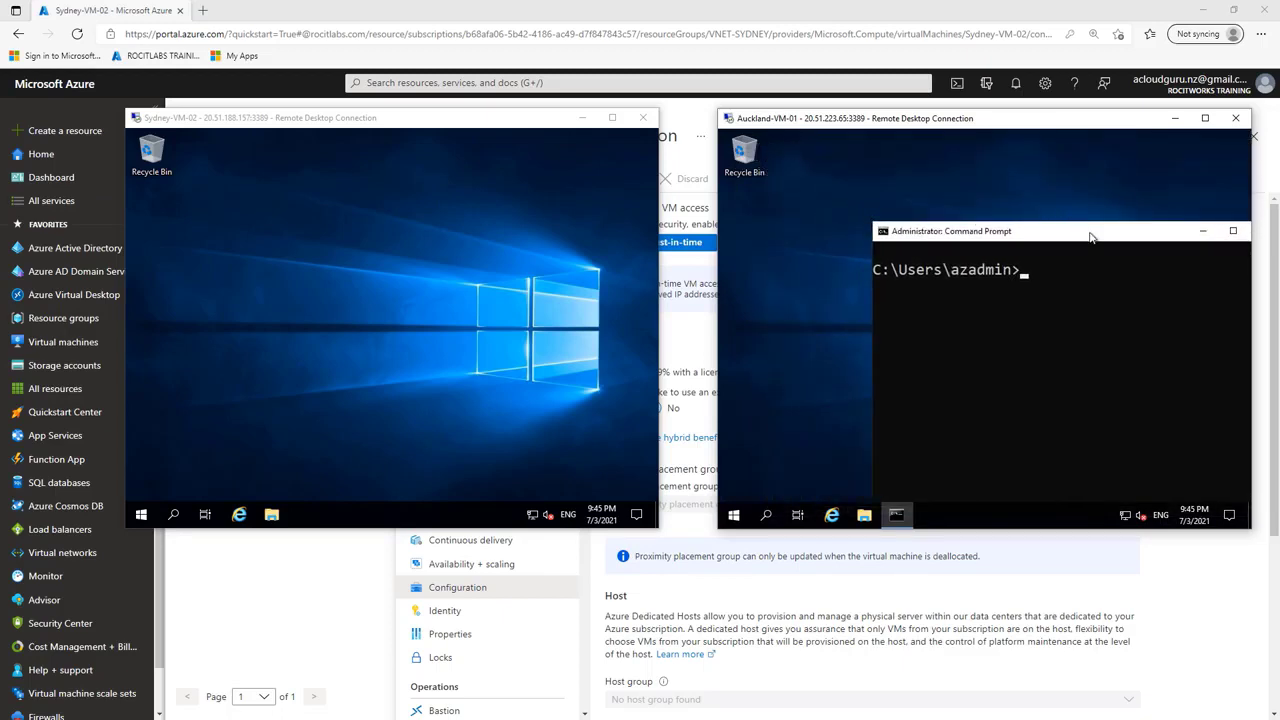
{"action": "left_click_drag", "start_coordinate": [1091, 236], "coordinate": [997, 166]}
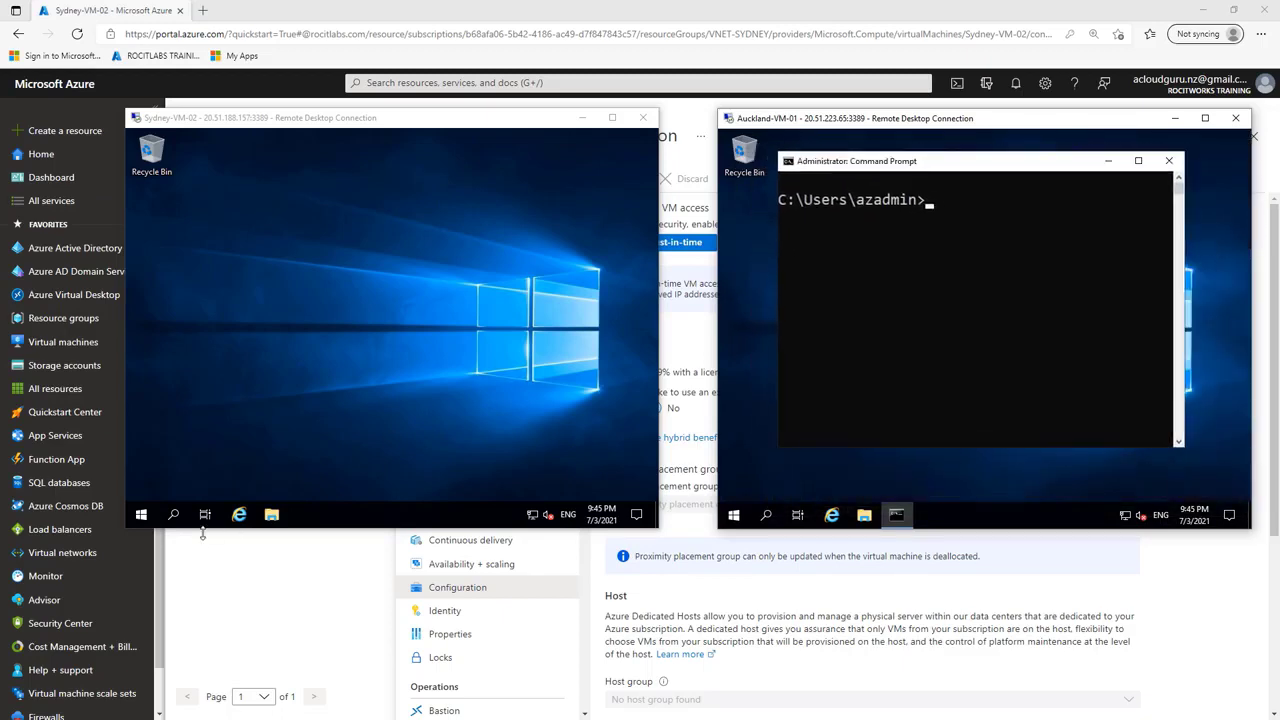
Step: Search for cmd on Sydney-VM-02 and open Command Prompt
{"action": "left_click", "coordinate": [178, 514]}
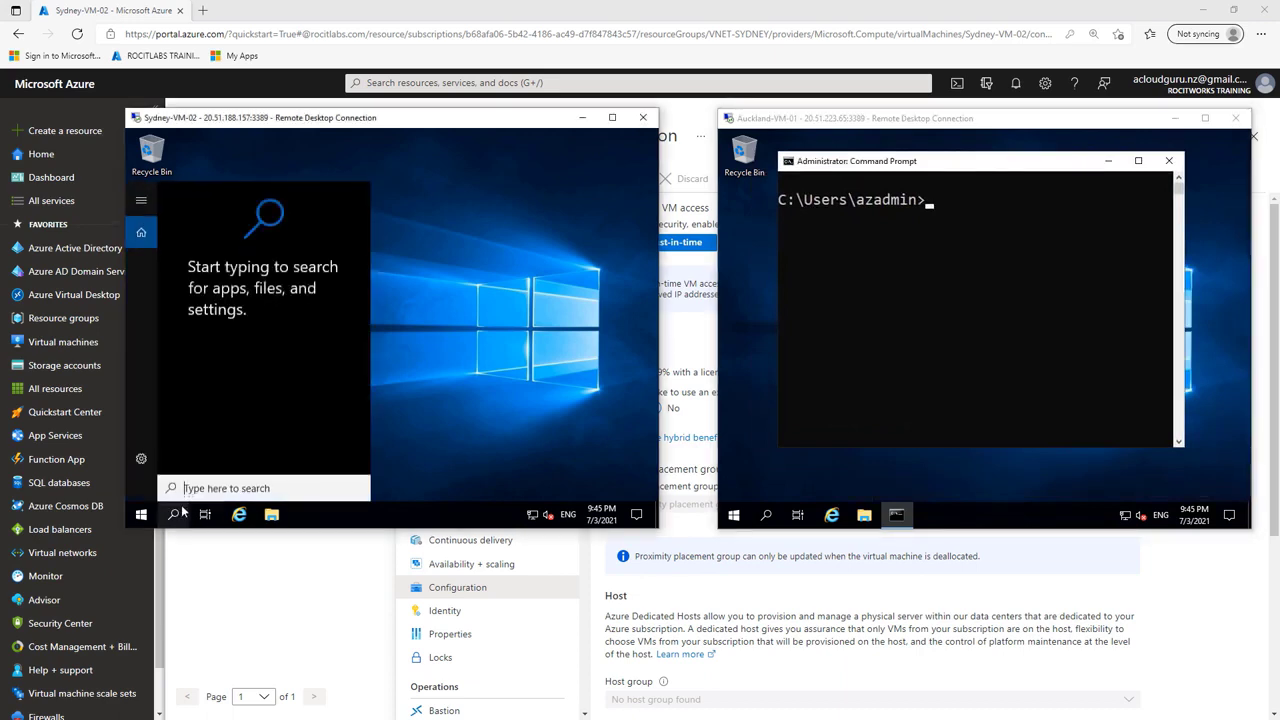
{"action": "type", "text": "c"}
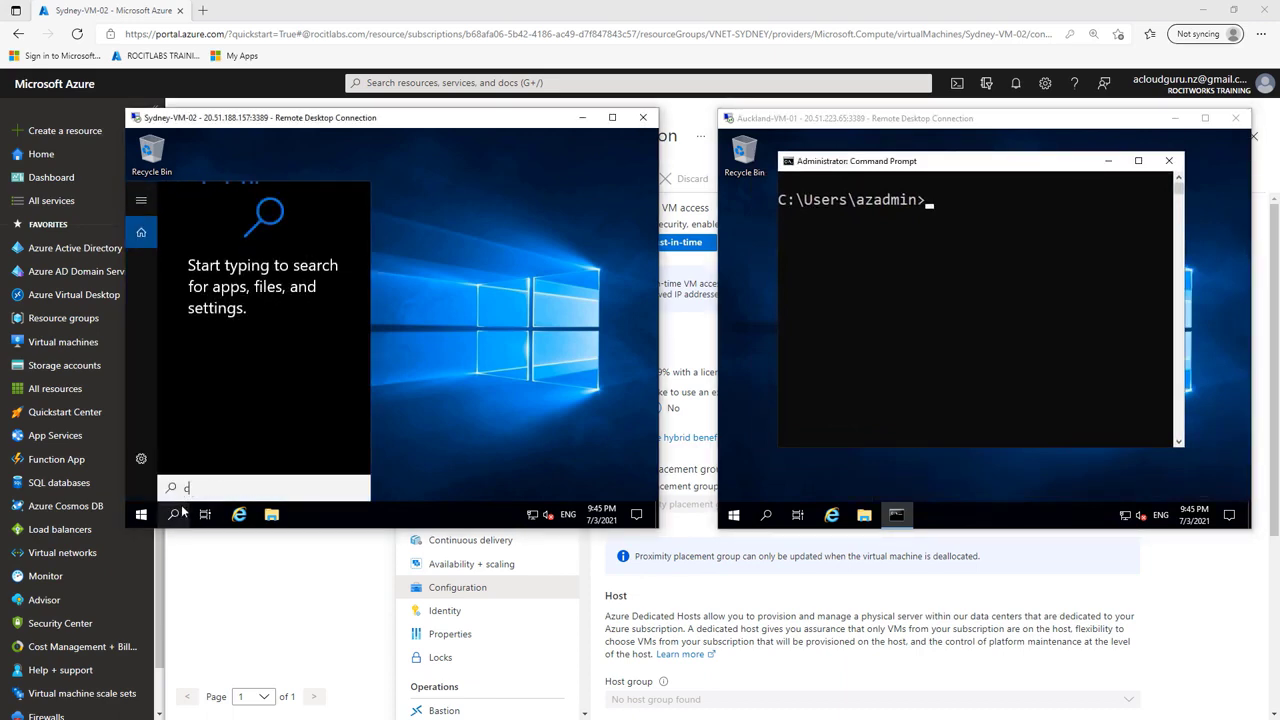
{"action": "type", "text": "md"}
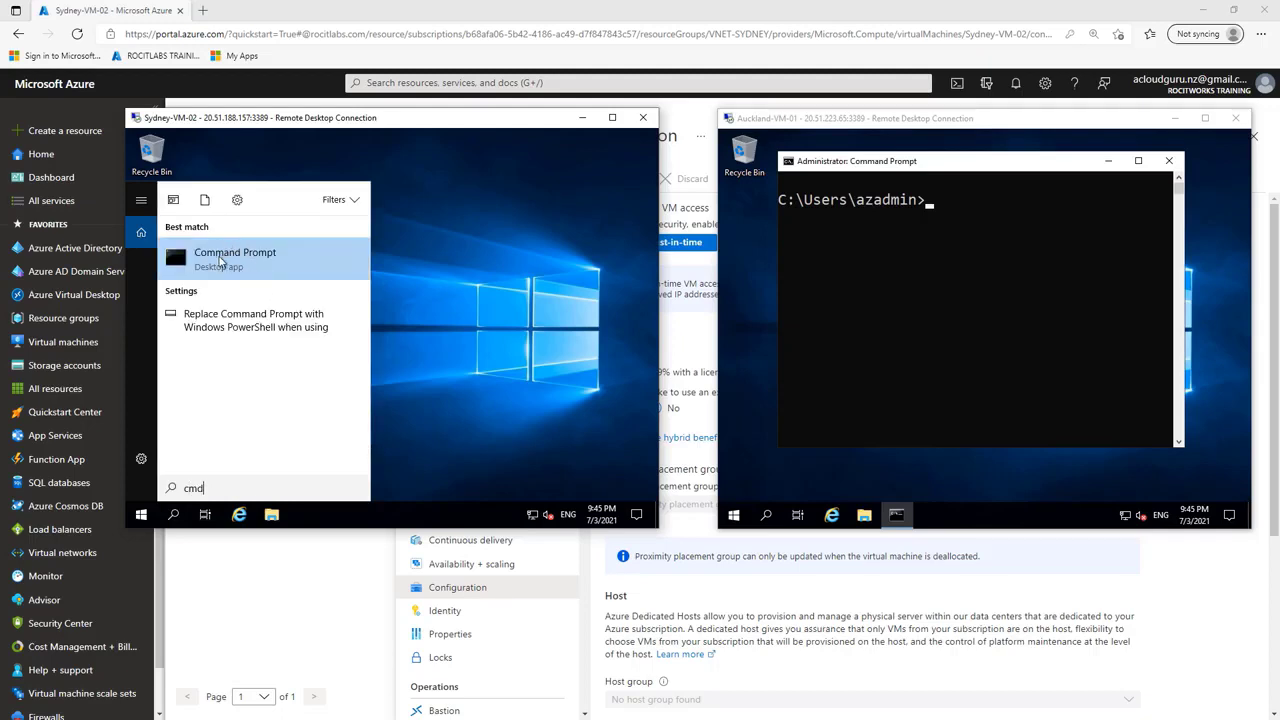
{"action": "left_click", "coordinate": [220, 262]}
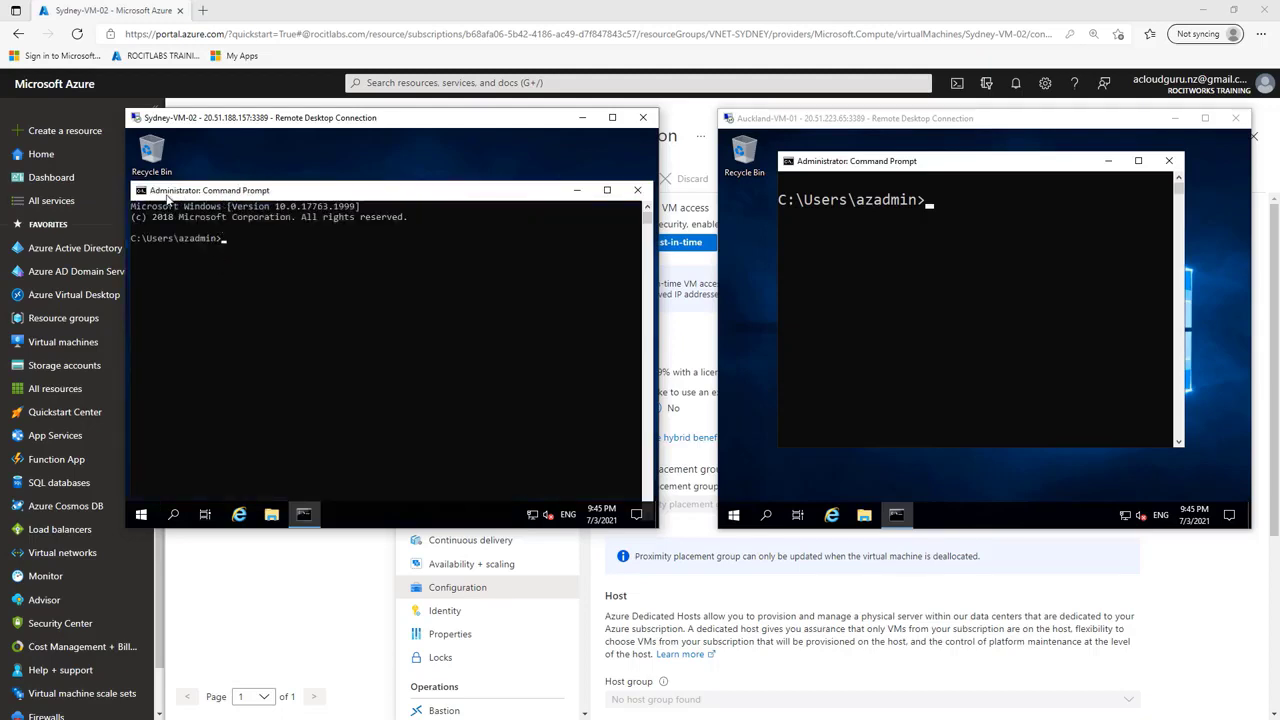
Step: Set the font size of the Sydney-VM-02 Command Prompt to 24 in its properties
{"action": "left_click", "coordinate": [141, 194]}
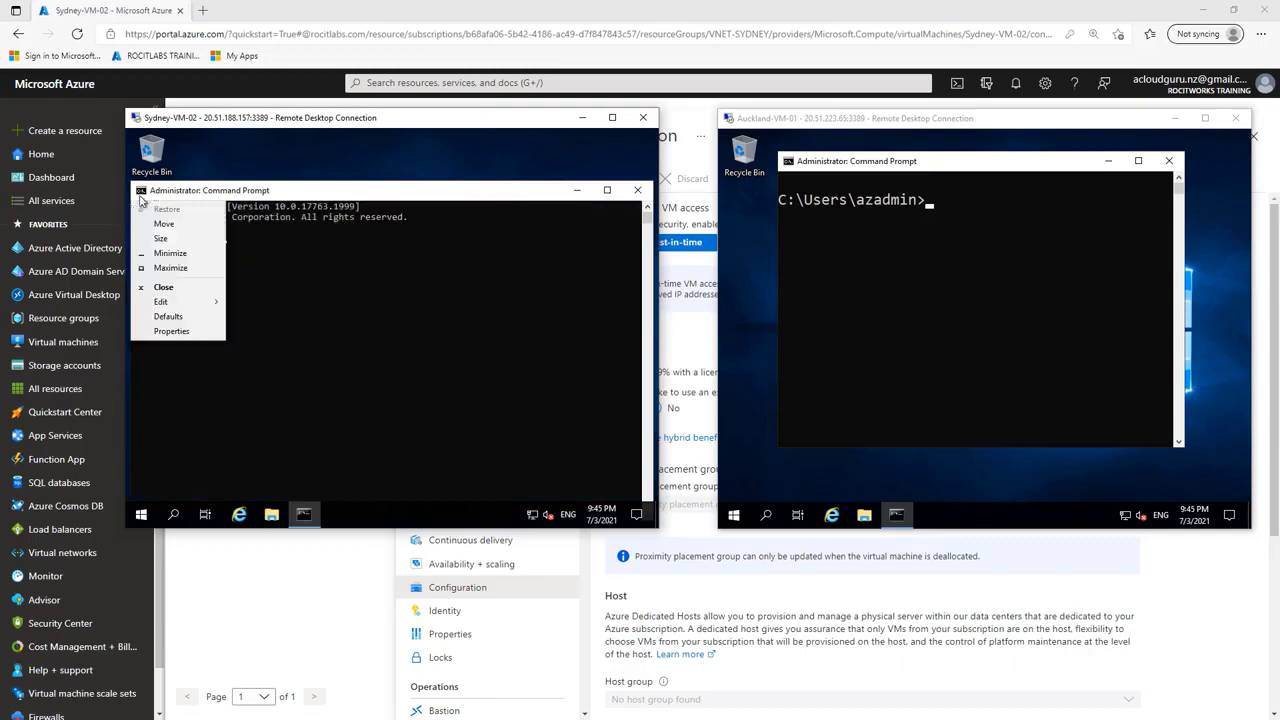
{"action": "left_click", "coordinate": [172, 332]}
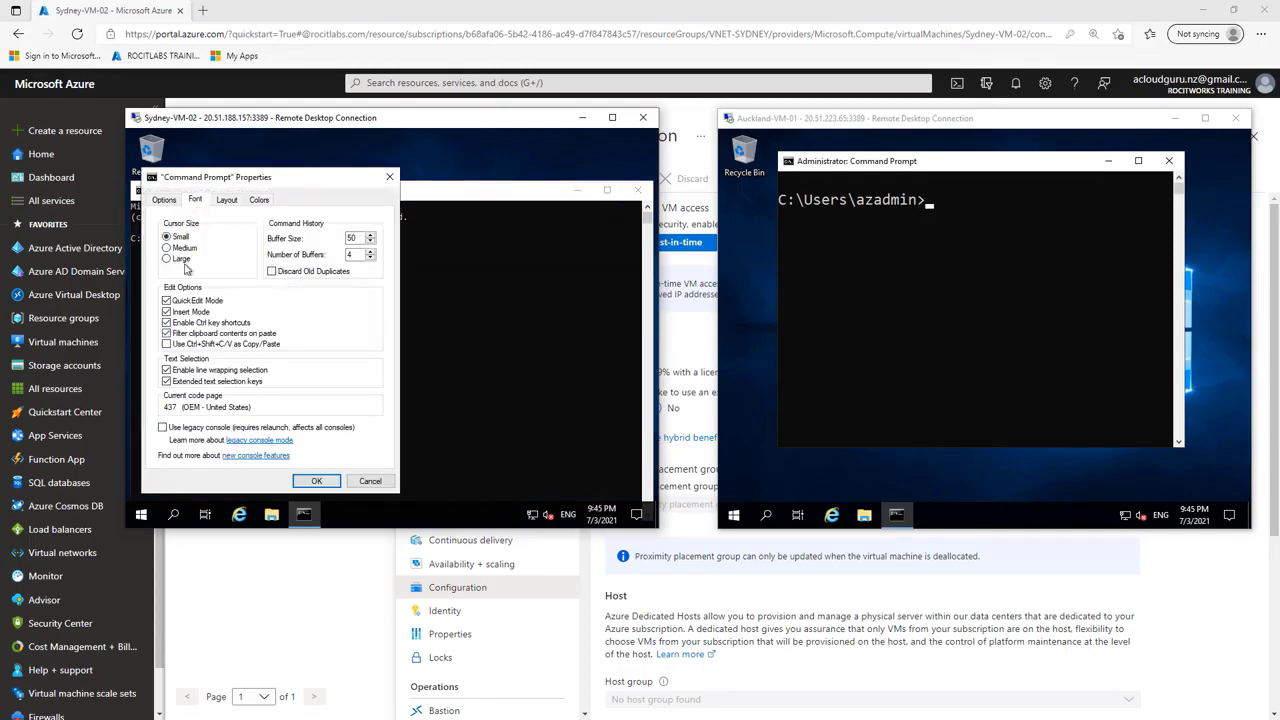
{"action": "left_click", "coordinate": [195, 200]}
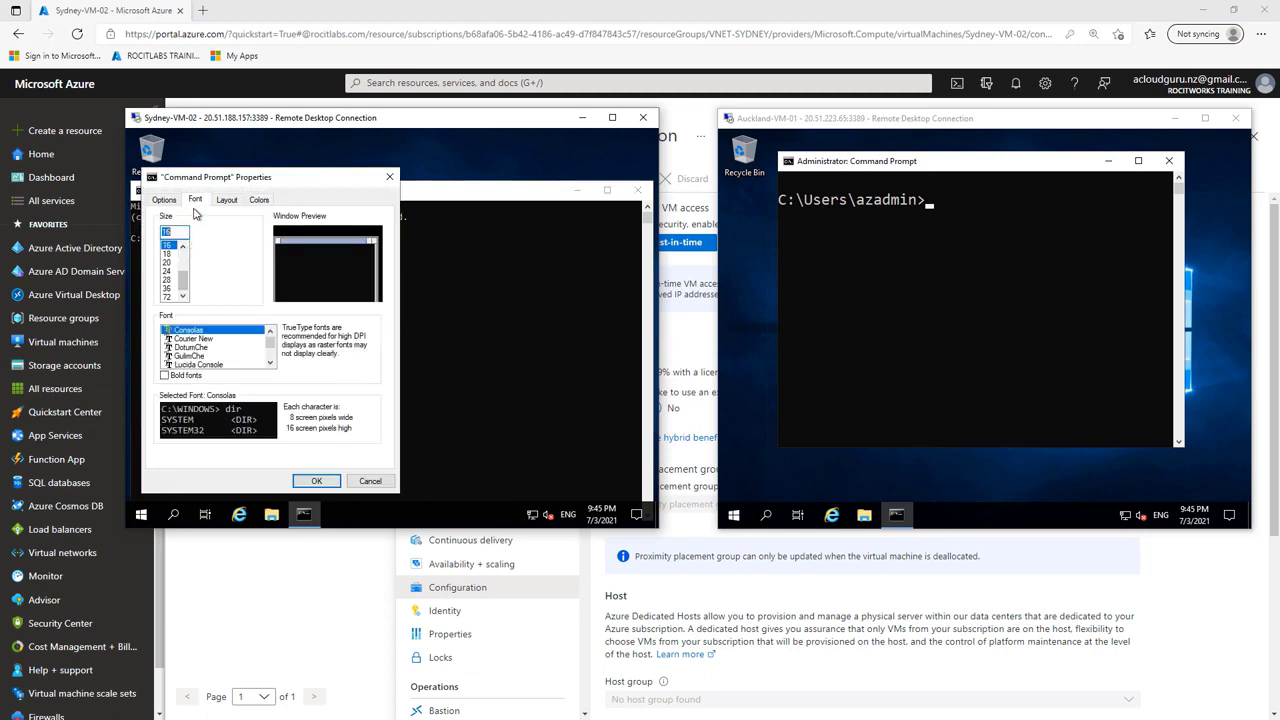
{"action": "left_click", "coordinate": [167, 272]}
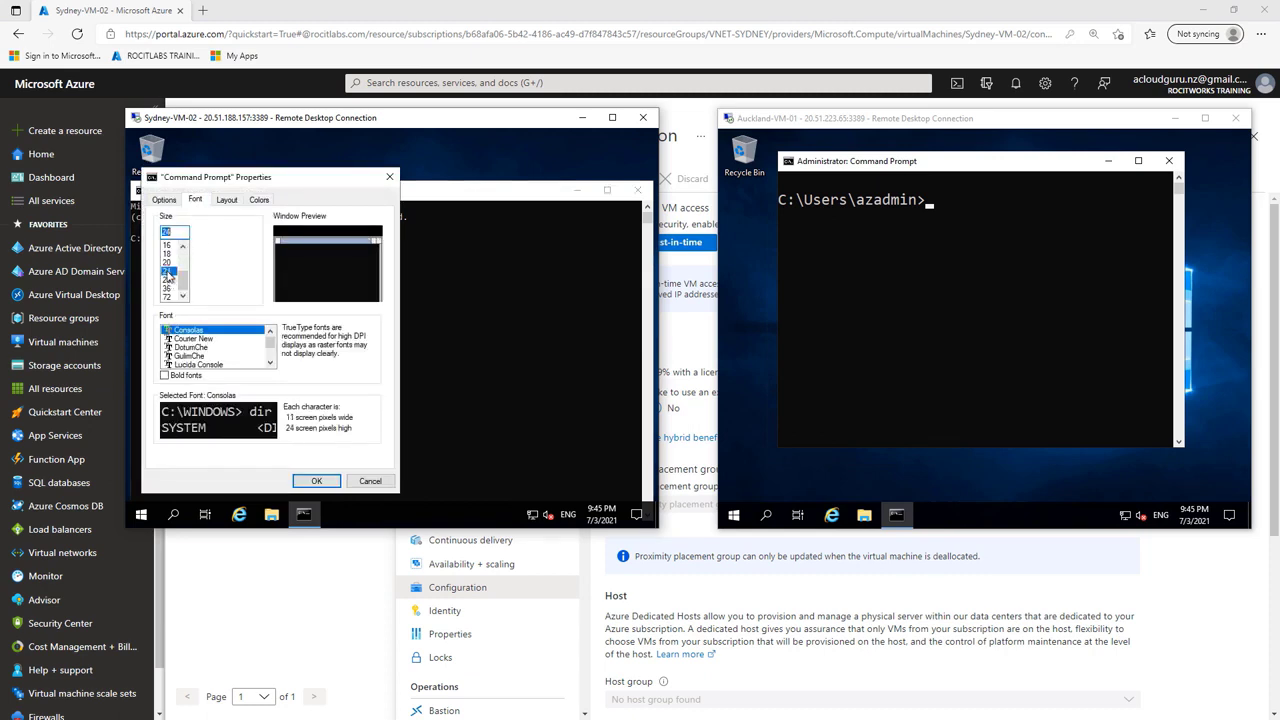
{"action": "left_click", "coordinate": [315, 481]}
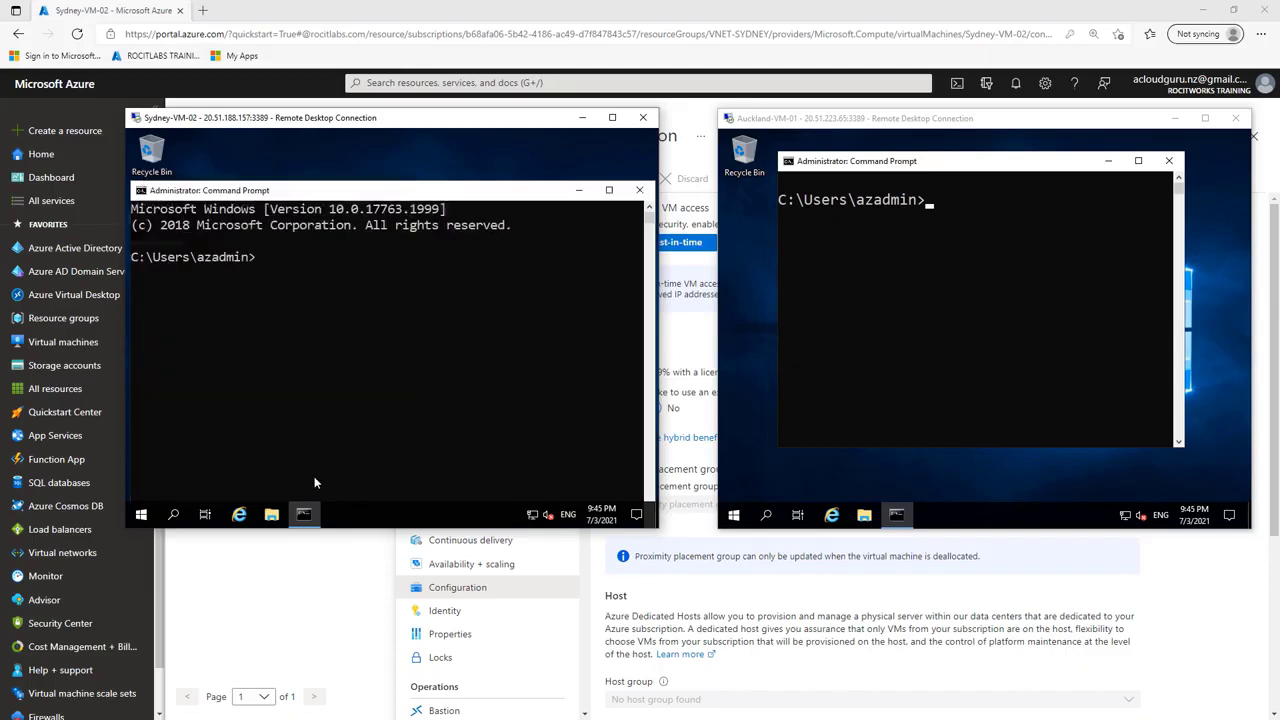
Step: Shrink the Sydney-VM-02 Command Prompt window and position it fully within the remote desktop
{"action": "left_click_drag", "start_coordinate": [266, 189], "coordinate": [312, 177]}
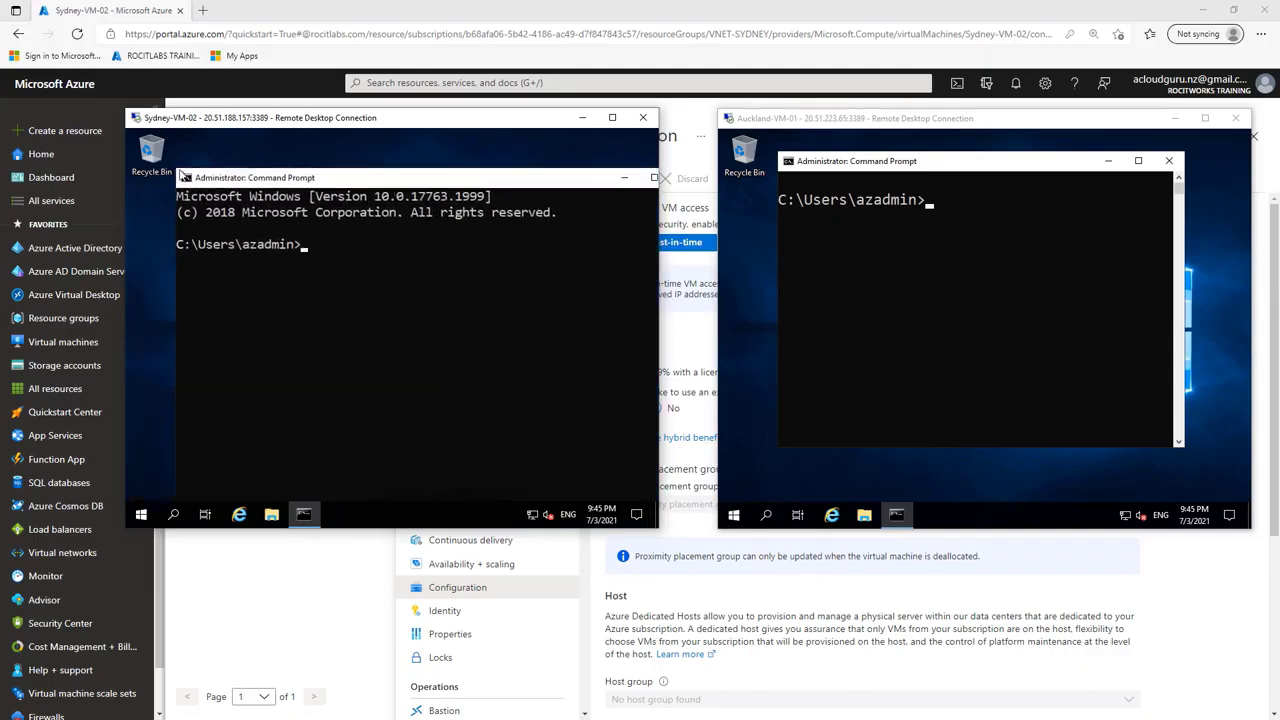
{"action": "left_click_drag", "start_coordinate": [176, 168], "coordinate": [315, 266]}
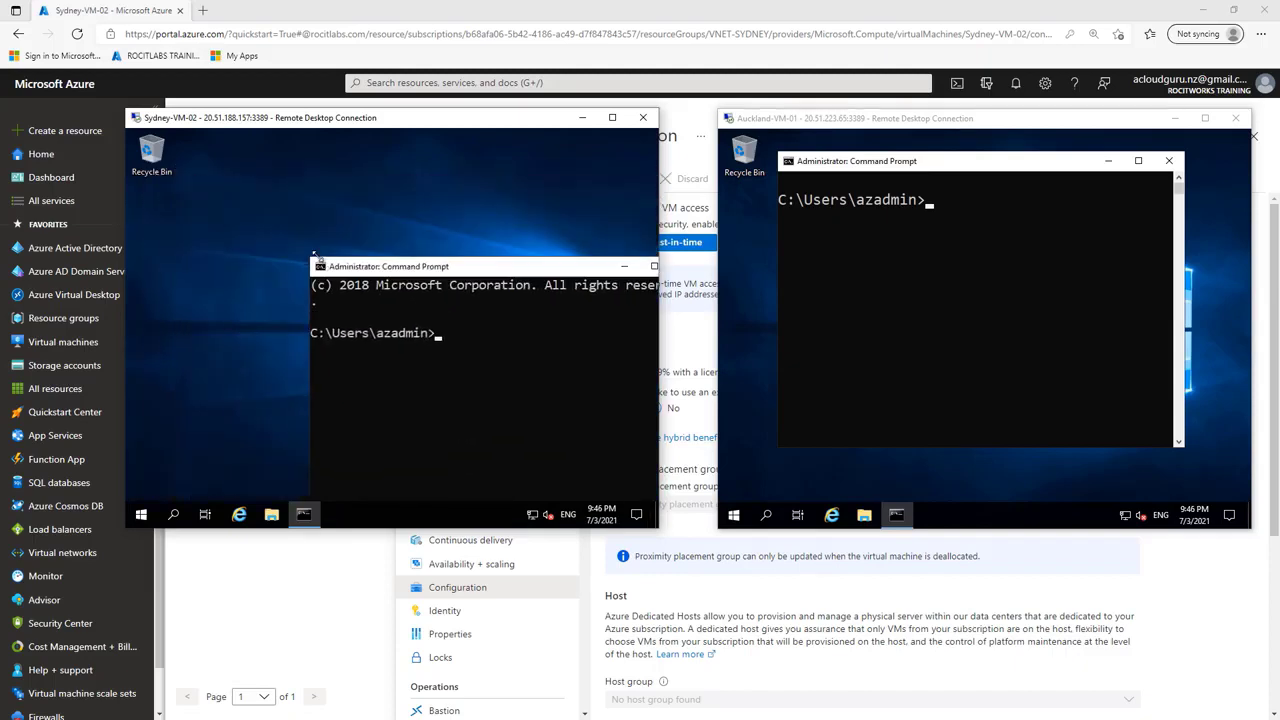
{"action": "left_click_drag", "start_coordinate": [486, 267], "coordinate": [375, 173]}
Step: Run ipconfig in the Sydney-VM-02 Command Prompt to read its IP configuration
{"action": "left_click", "coordinate": [369, 276]}
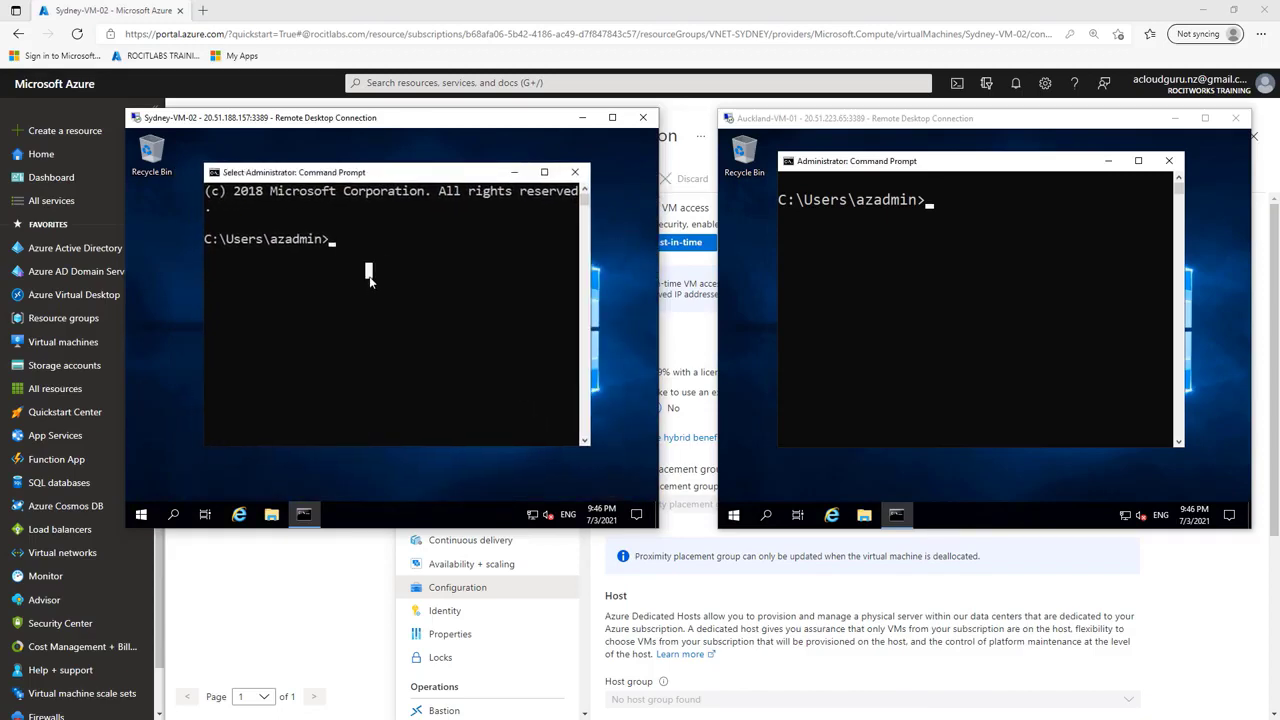
{"action": "type", "text": "ipconfig"}
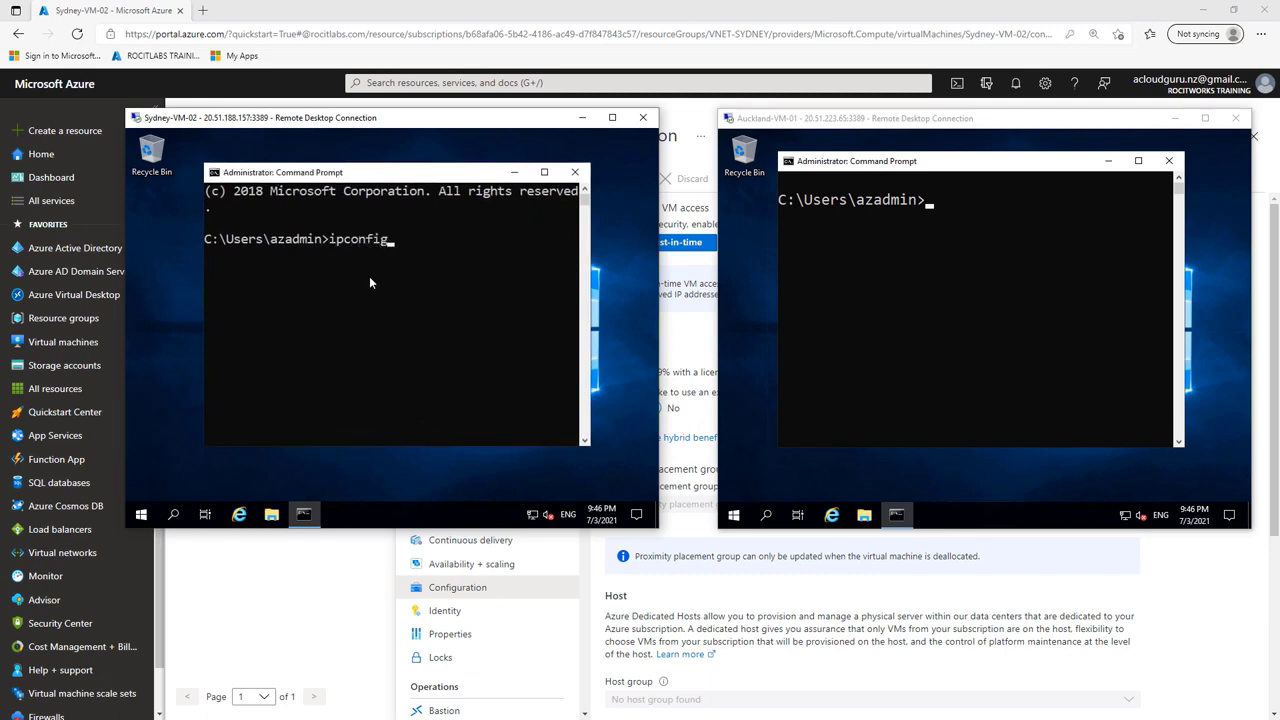
{"action": "key", "text": "Return"}
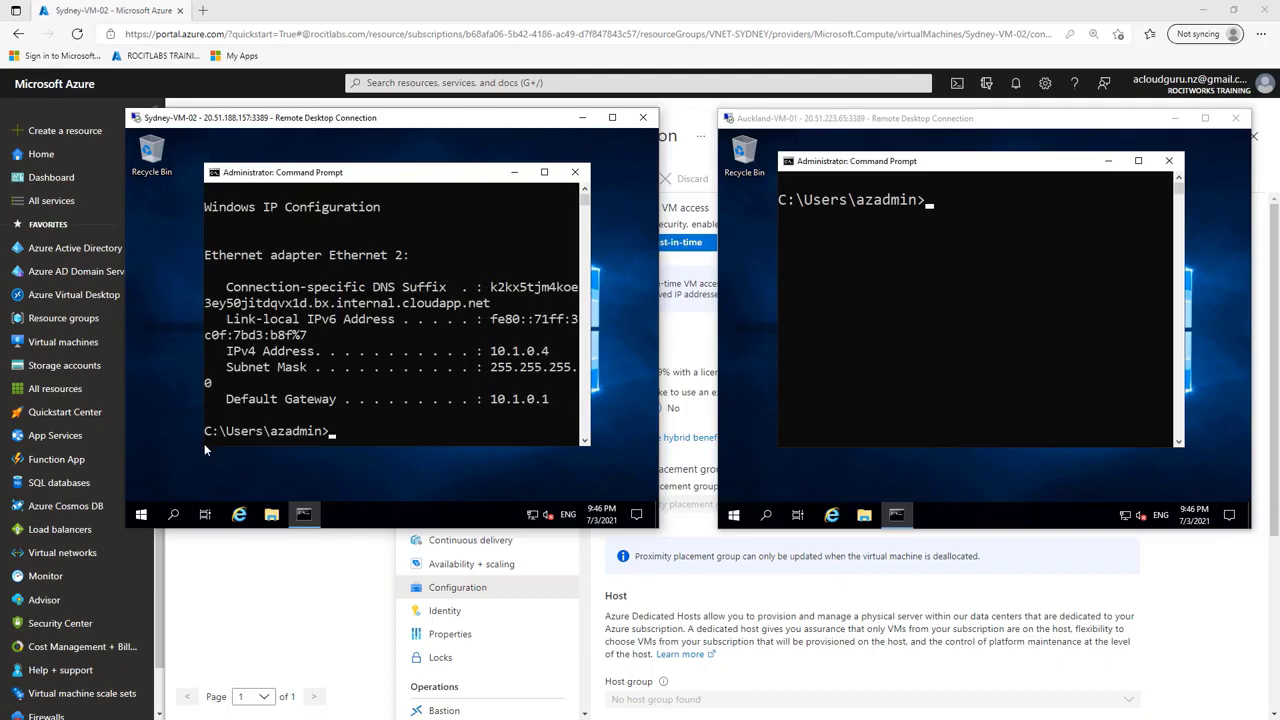
Step: Widen the Sydney-VM-02 Command Prompt window and move it toward the remote desktop's upper-left corner, with the ipconfig output in view
{"action": "left_click_drag", "start_coordinate": [205, 444], "coordinate": [169, 446]}
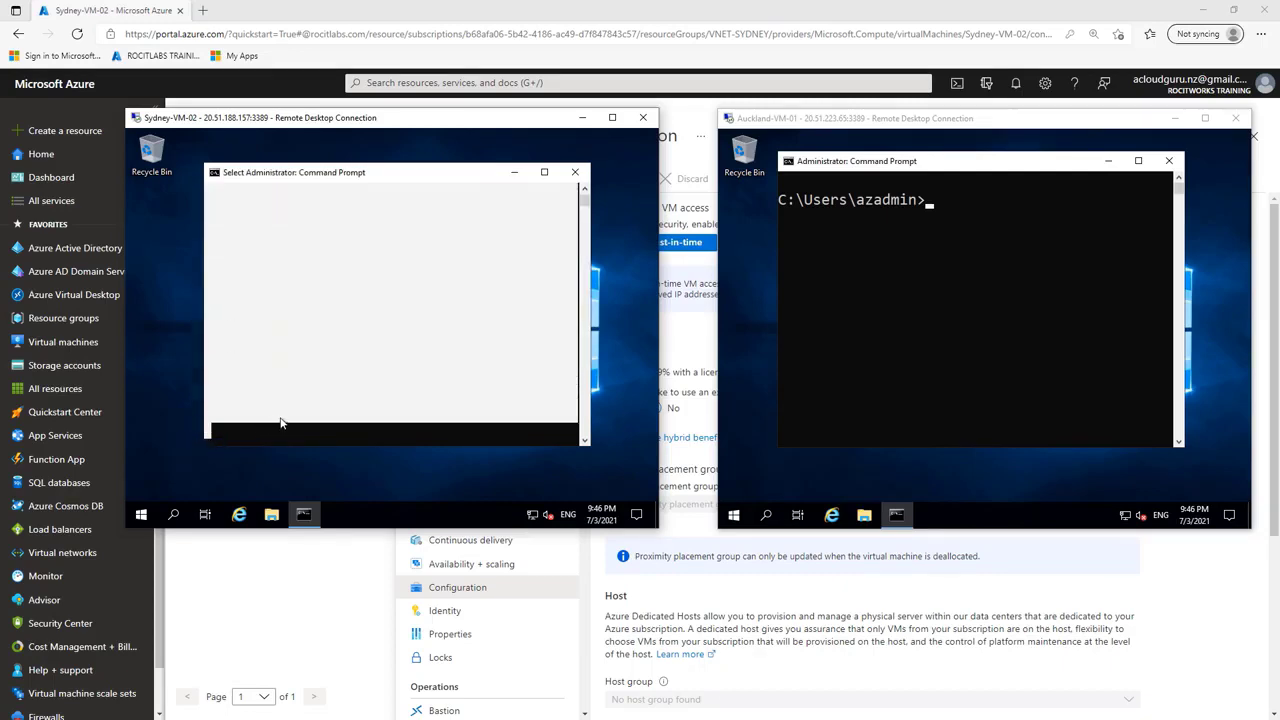
{"action": "scroll", "coordinate": [346, 394], "scroll_direction": "up", "scroll_amount": 4}
{"action": "scroll", "coordinate": [349, 393], "scroll_direction": "up", "scroll_amount": 4}
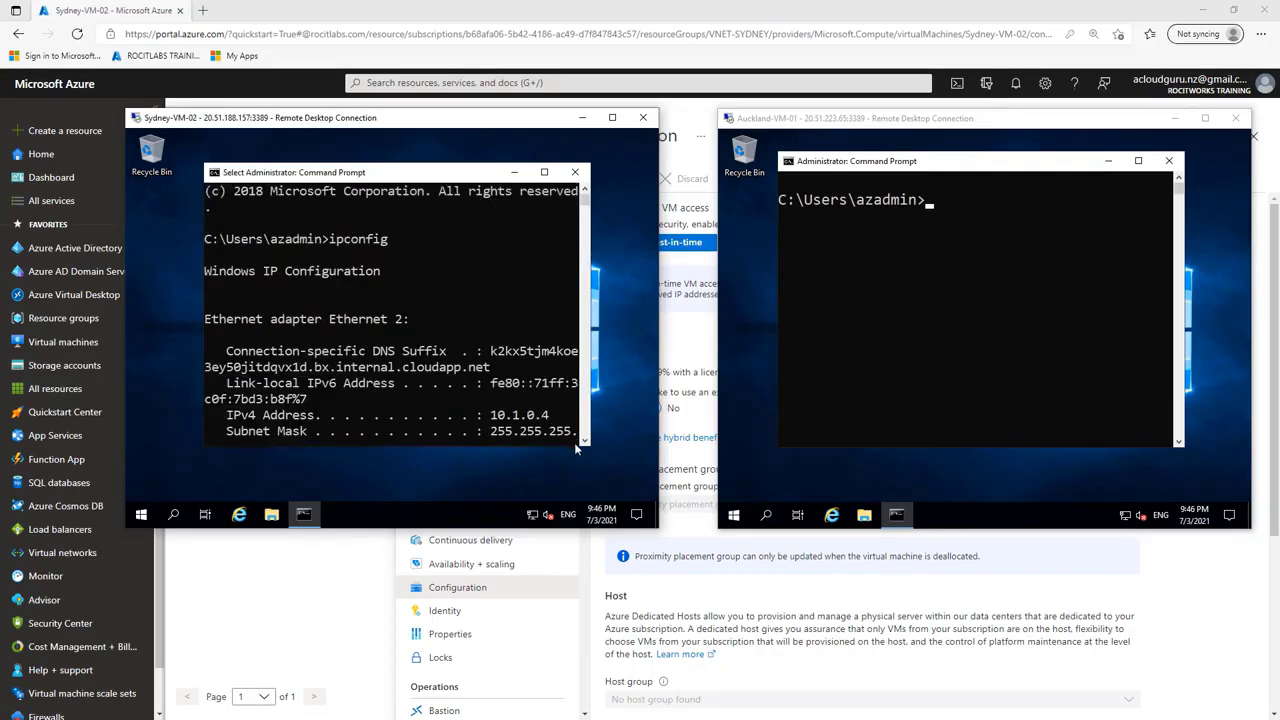
{"action": "left_click_drag", "start_coordinate": [594, 448], "coordinate": [656, 455]}
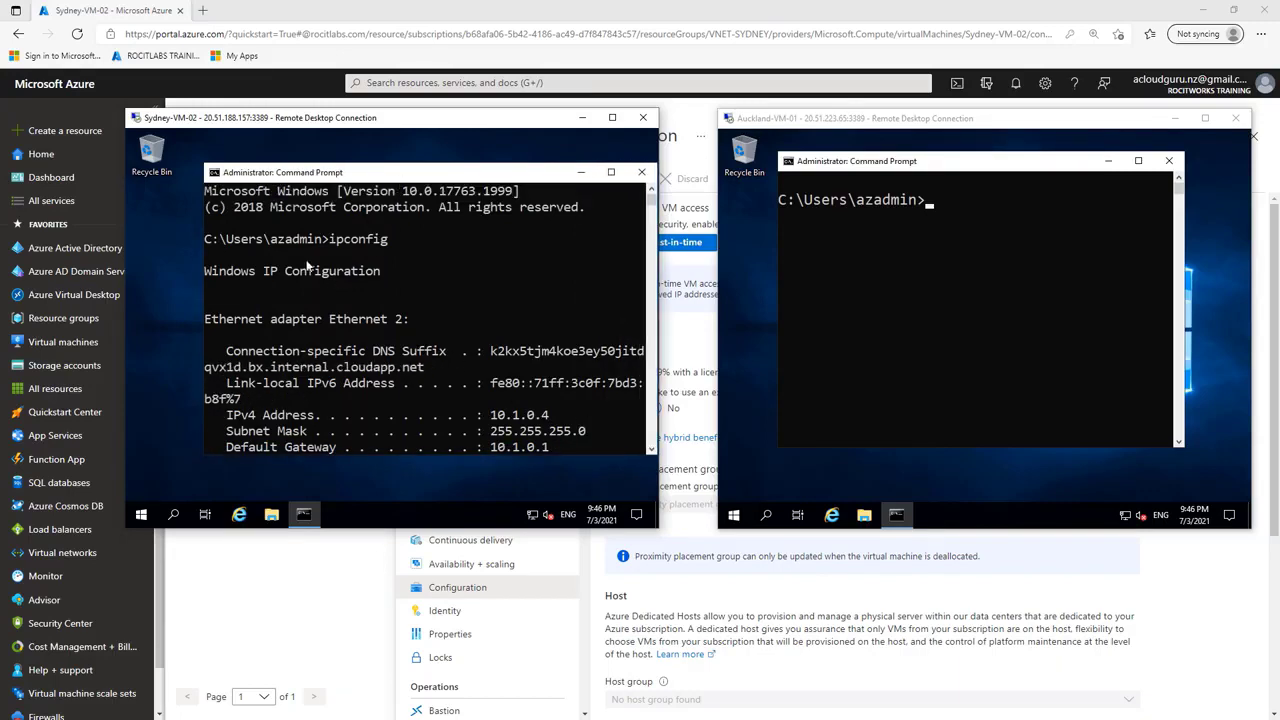
{"action": "left_click_drag", "start_coordinate": [497, 180], "coordinate": [430, 162]}
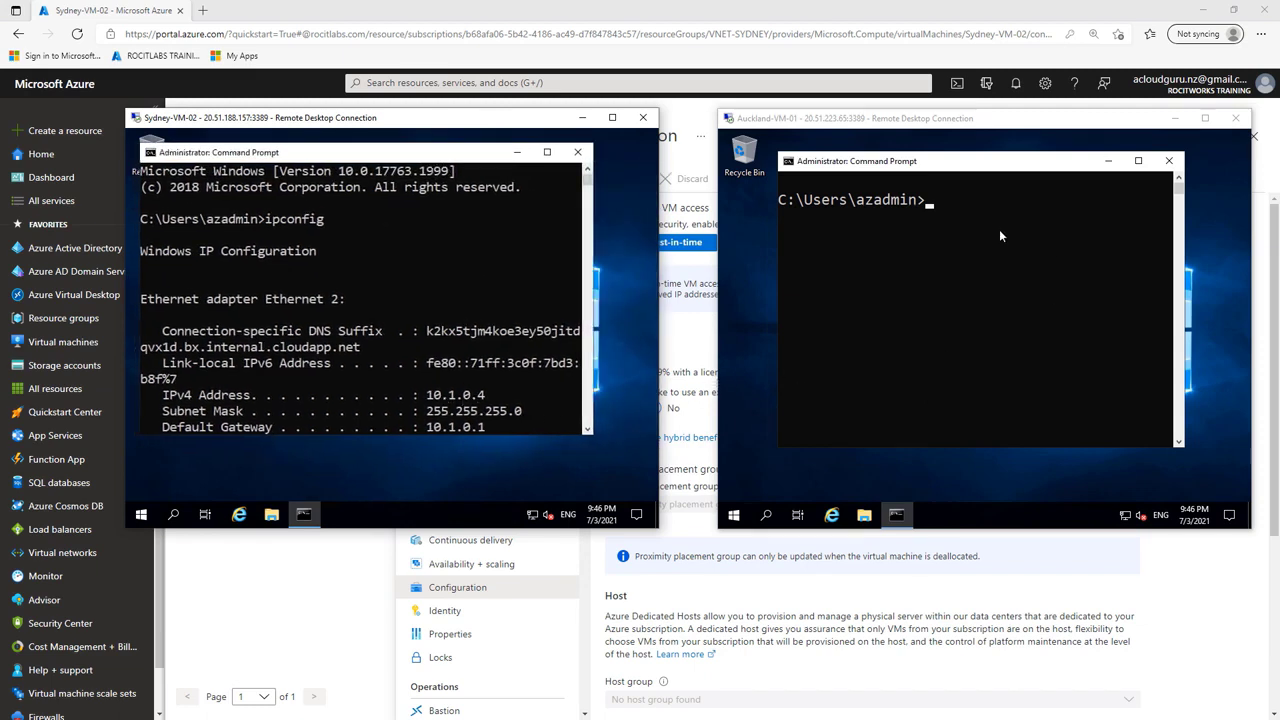
Step: Run ipconfig in the Auckland-VM-01 Command Prompt and widen its window to read the IP configuration
{"action": "left_click", "coordinate": [956, 226]}
{"action": "type", "text": "i"}
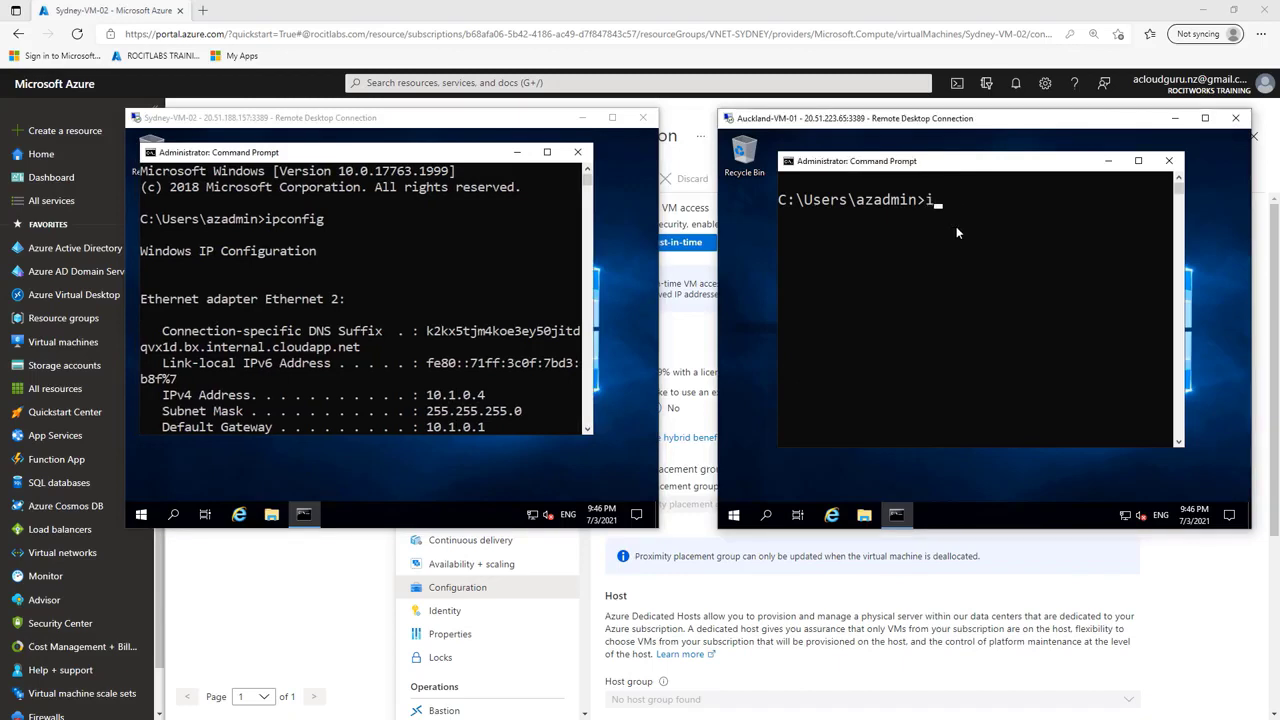
{"action": "type", "text": "pconfig"}
{"action": "key", "text": "Return"}
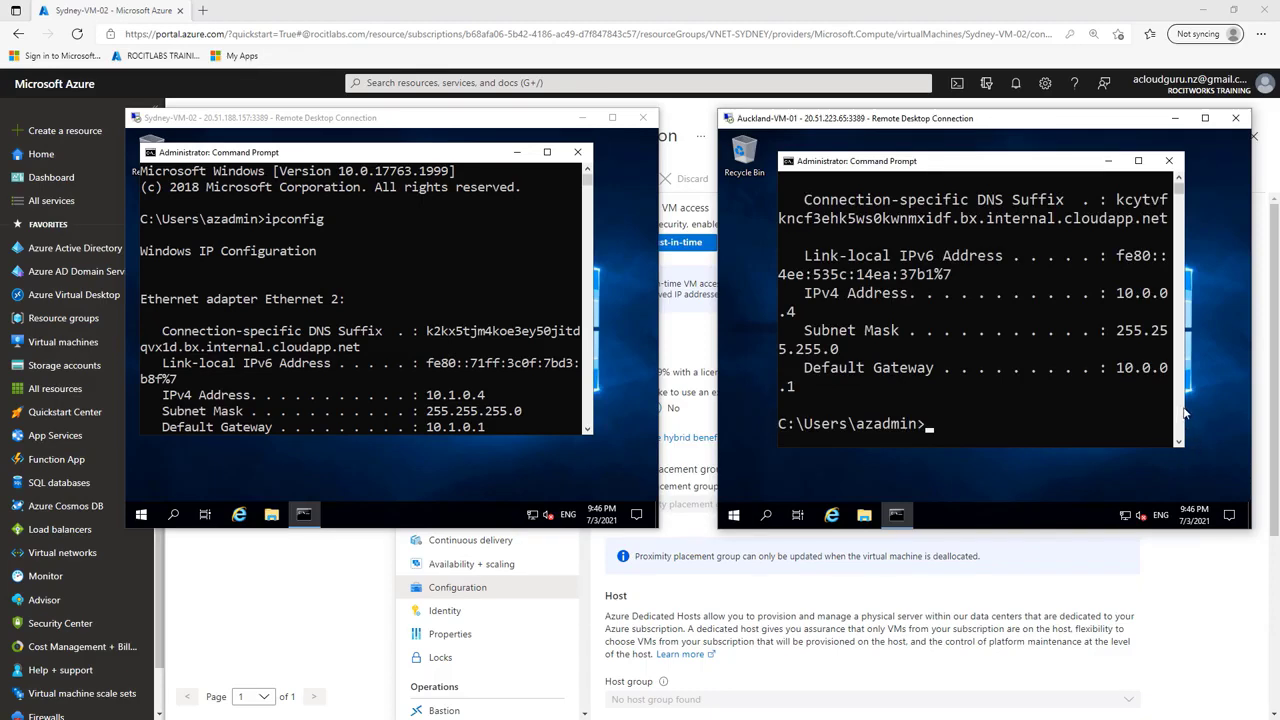
{"action": "left_click_drag", "start_coordinate": [1186, 405], "coordinate": [1240, 402]}
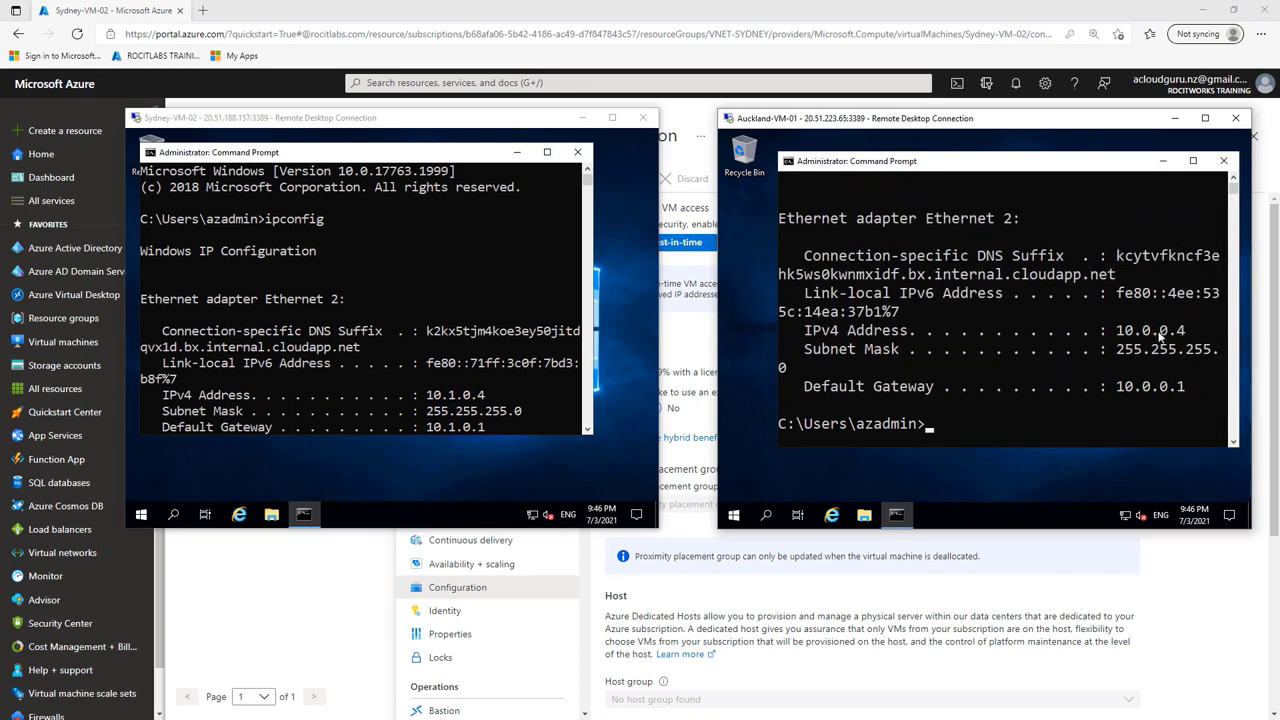
Step: Ping Sydney-VM-02 at 10.1.0.4 from the Auckland-VM-01 Command Prompt
{"action": "left_click", "coordinate": [963, 428]}
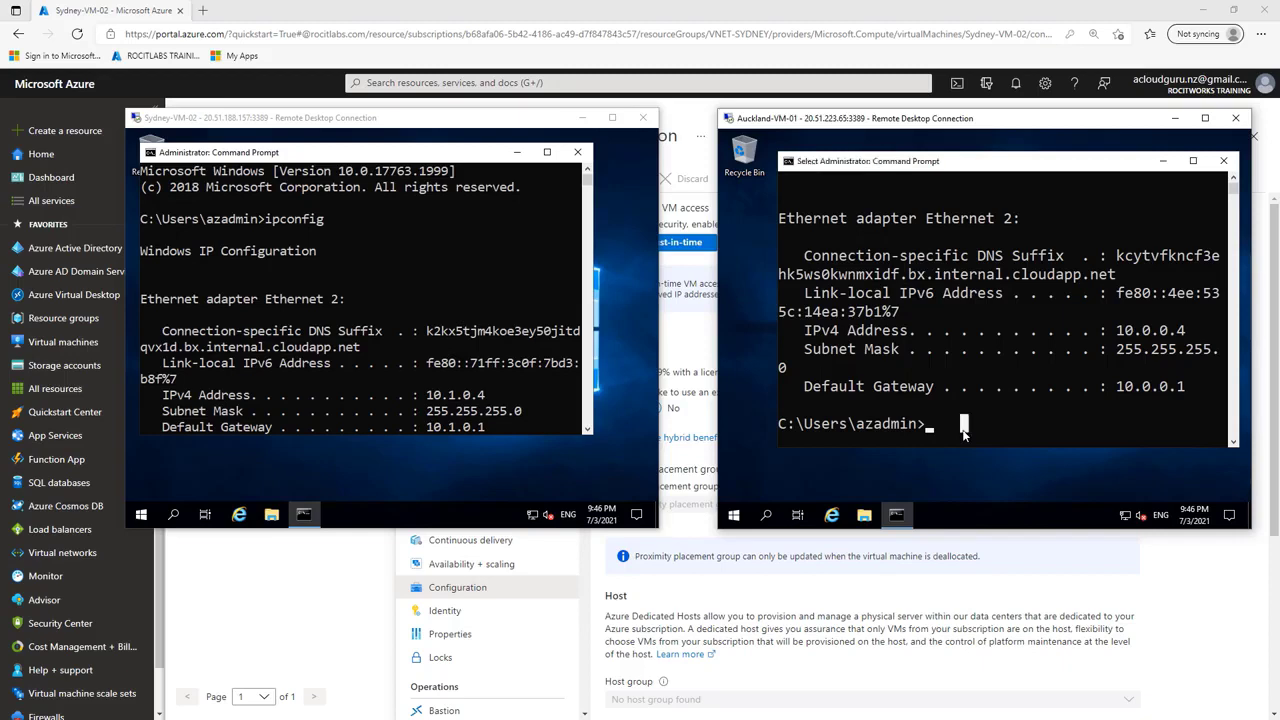
{"action": "type", "text": "ping 10.1."}
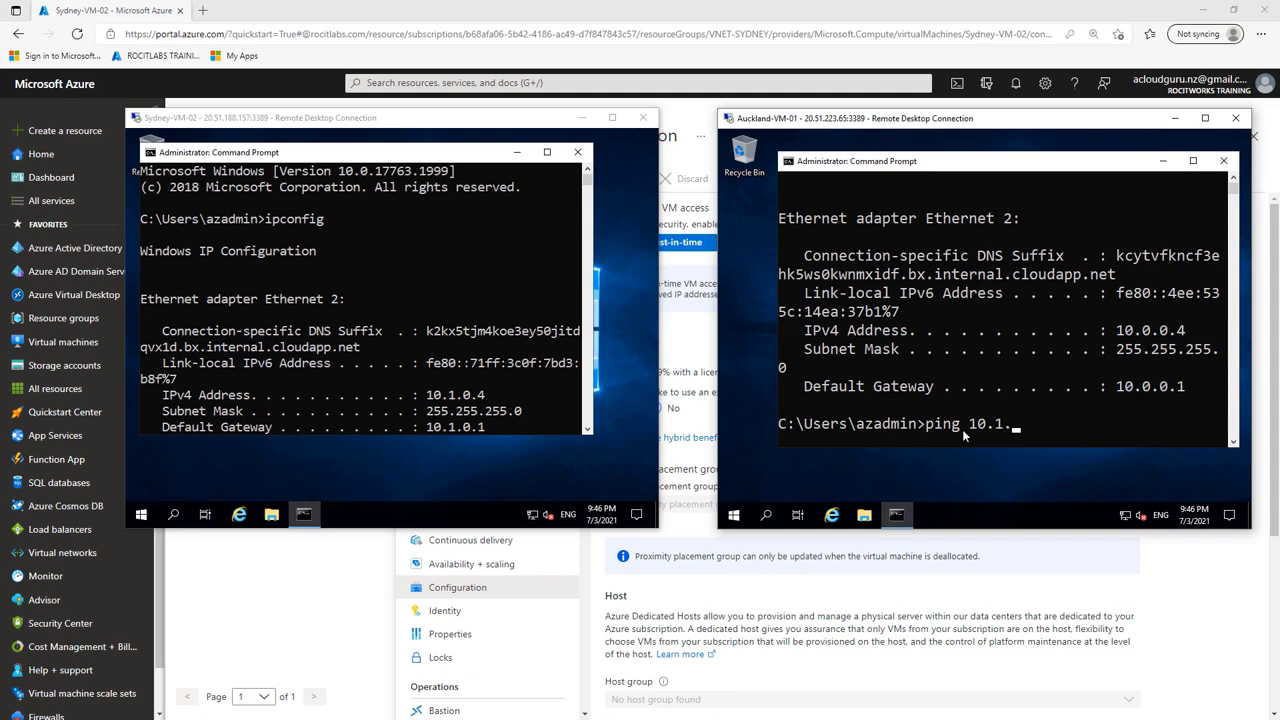
{"action": "type", "text": "0.4"}
{"action": "key", "text": "Return"}
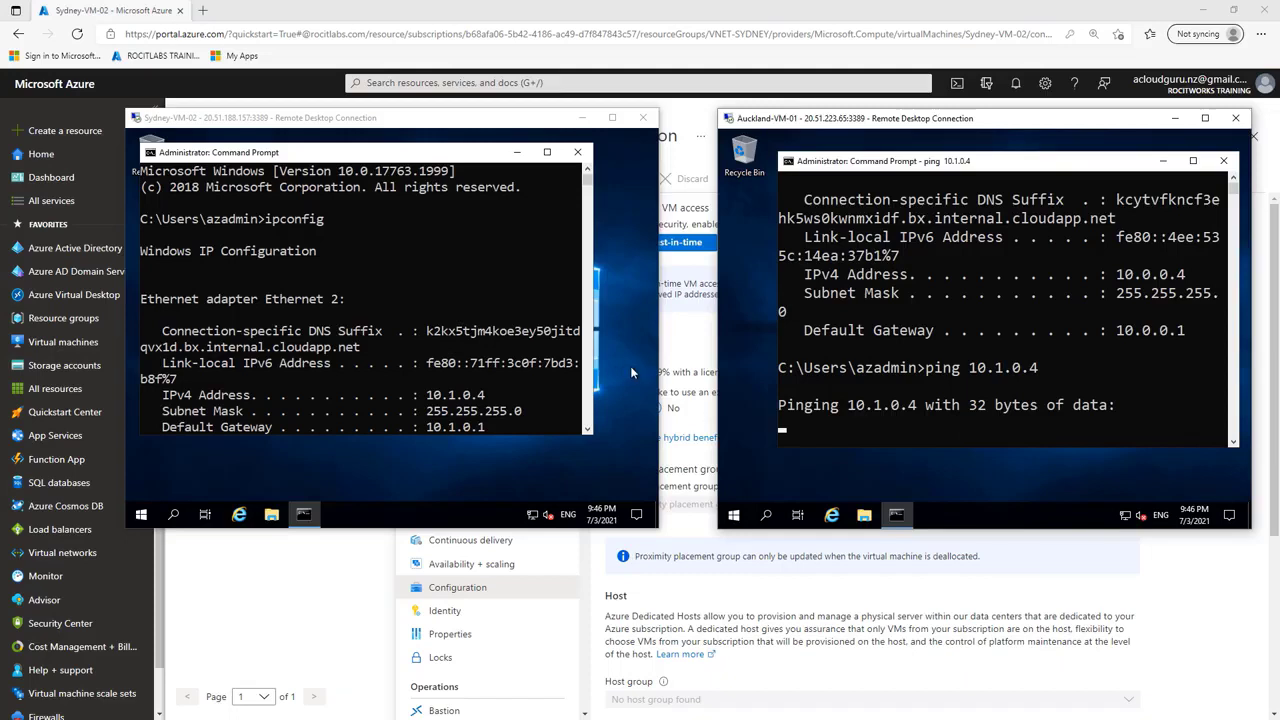
Step: Try to ping 10.0.0.0.4 from the Sydney-VM-02 Command Prompt
{"action": "left_click", "coordinate": [587, 432]}
{"action": "left_click", "coordinate": [587, 431]}
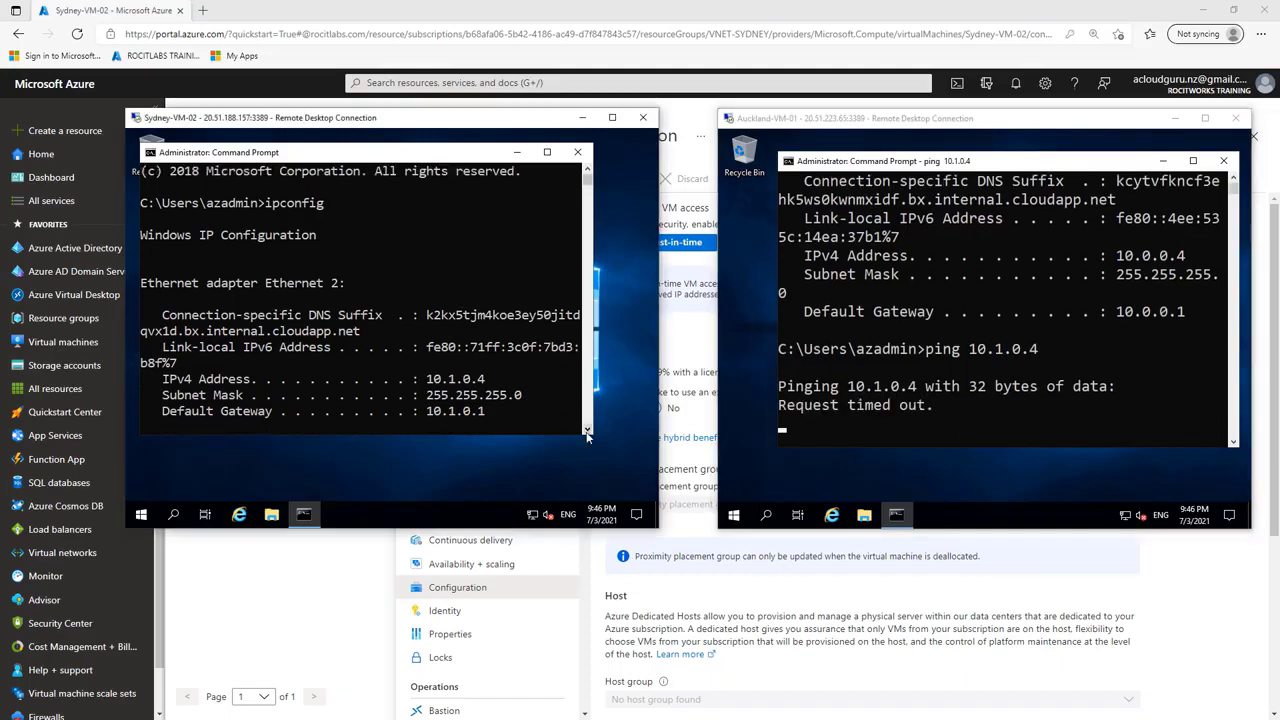
{"action": "left_click", "coordinate": [587, 431]}
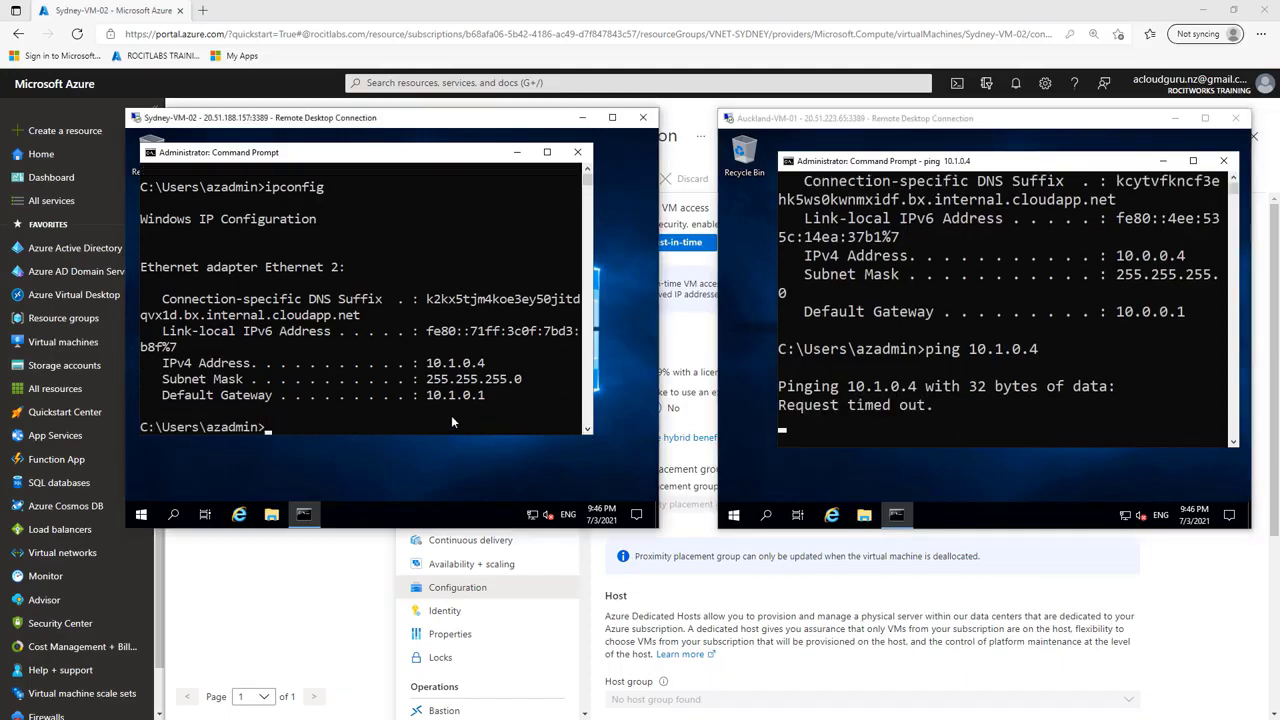
{"action": "left_click", "coordinate": [385, 428]}
{"action": "key", "text": "Escape"}
{"action": "type", "text": "ping 10."}
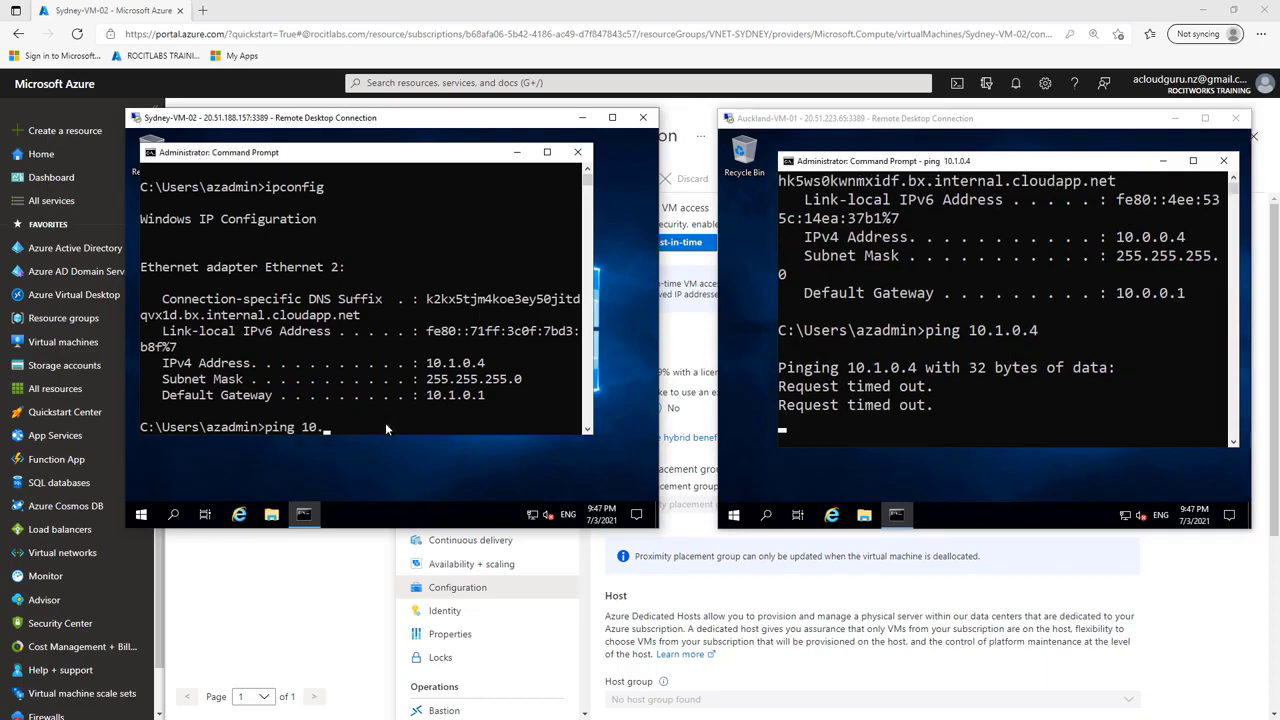
{"action": "type", "text": "0."}
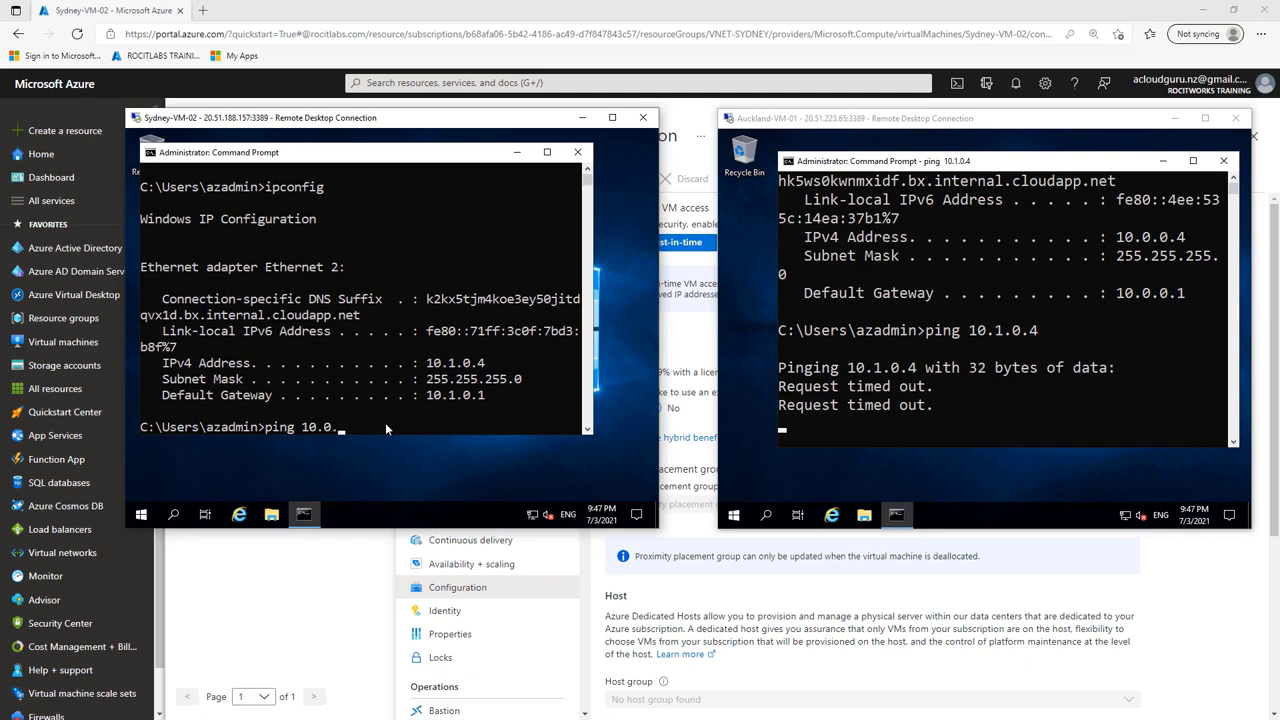
{"action": "type", "text": "0.0.4"}
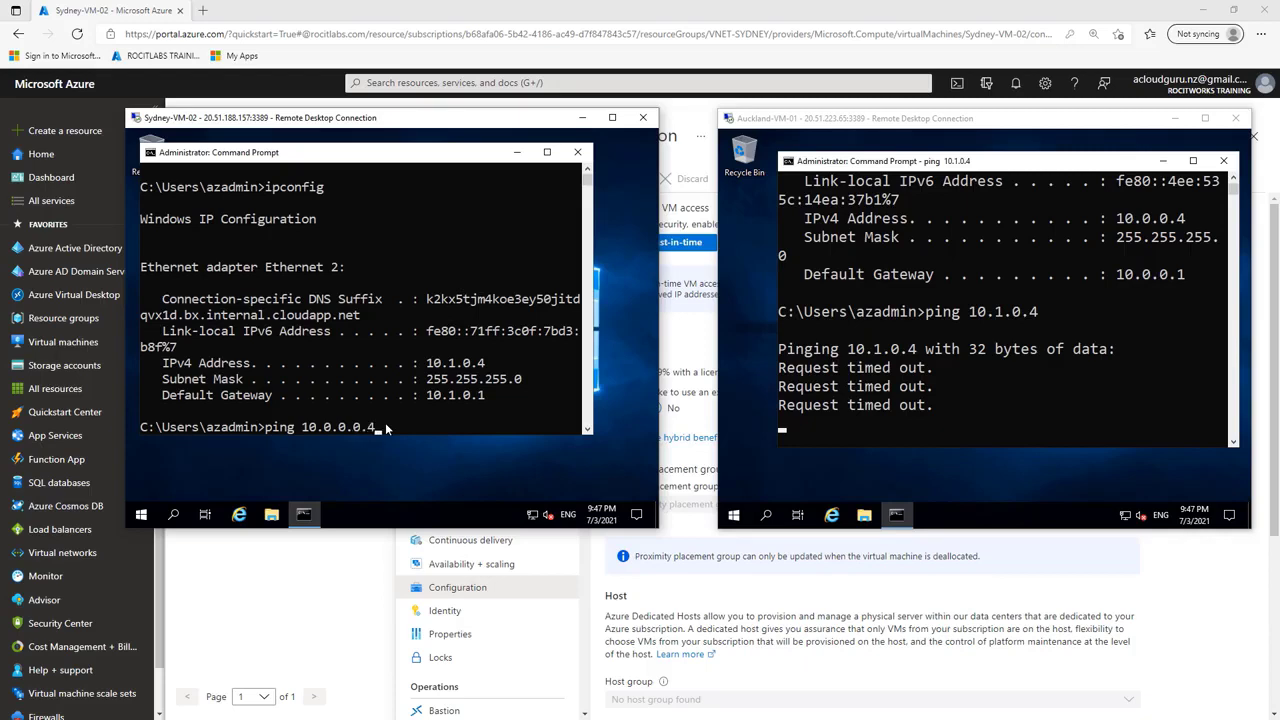
{"action": "key", "text": "Return"}
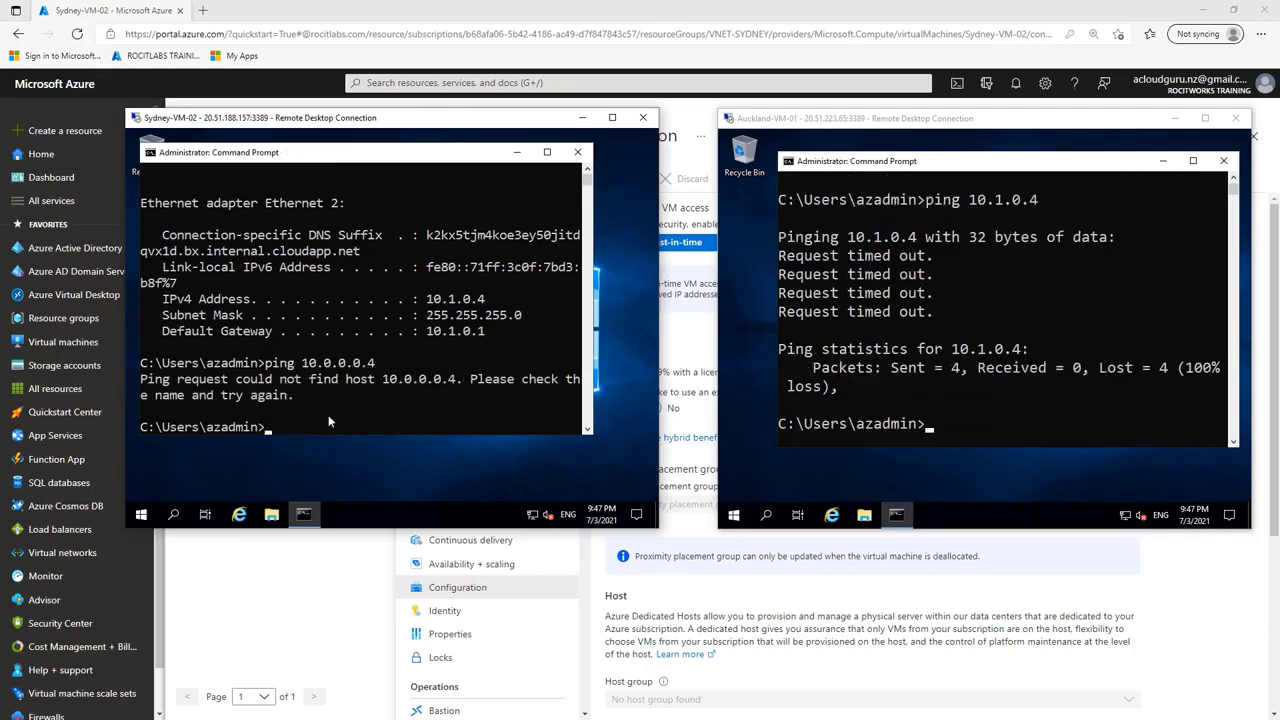
Step: Correct the address in the previous Sydney-VM-02 ping command to 10.0.0.4 and run it again
{"action": "key", "text": "Up"}
{"action": "key", "text": "BackSpace"}
{"action": "key", "text": "BackSpace"}
{"action": "key", "text": "BackSpace"}
{"action": "type", "text": "4"}
{"action": "key", "text": "Return"}
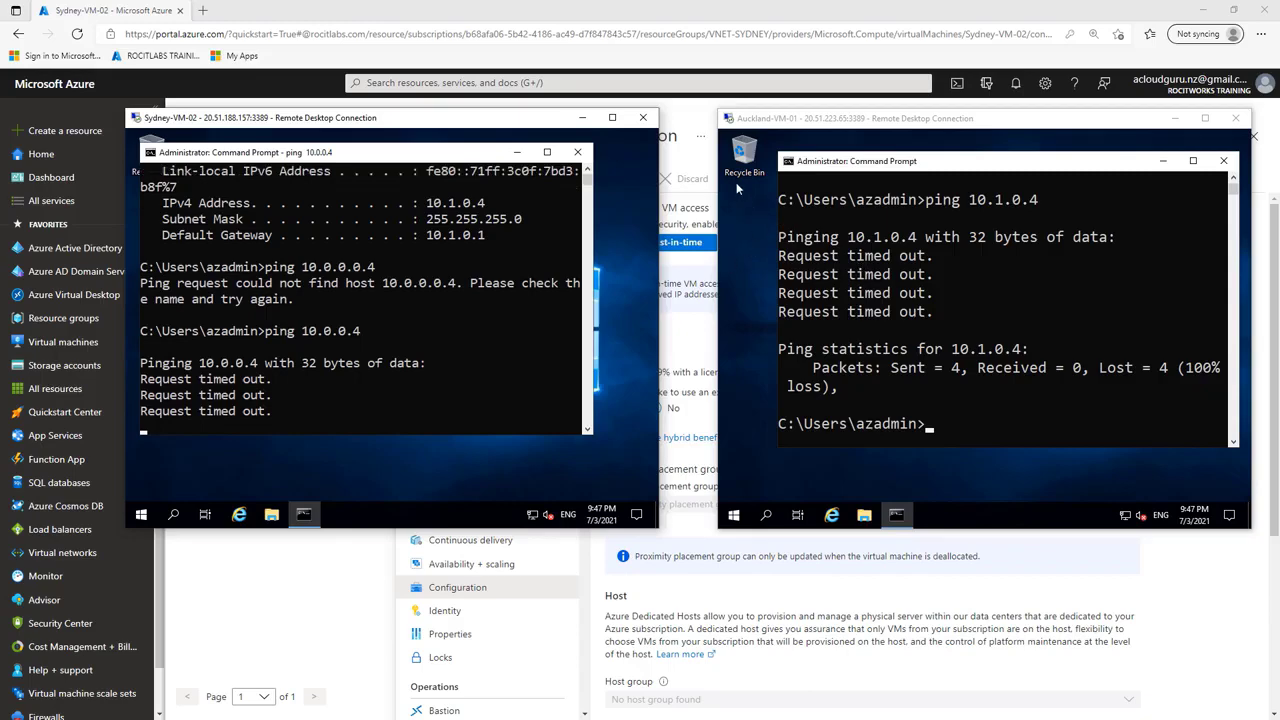
Step: Minimize both remote desktop windows and open the vNet-Auckland-vnet virtual network in the Azure portal
{"action": "left_click", "coordinate": [582, 121]}
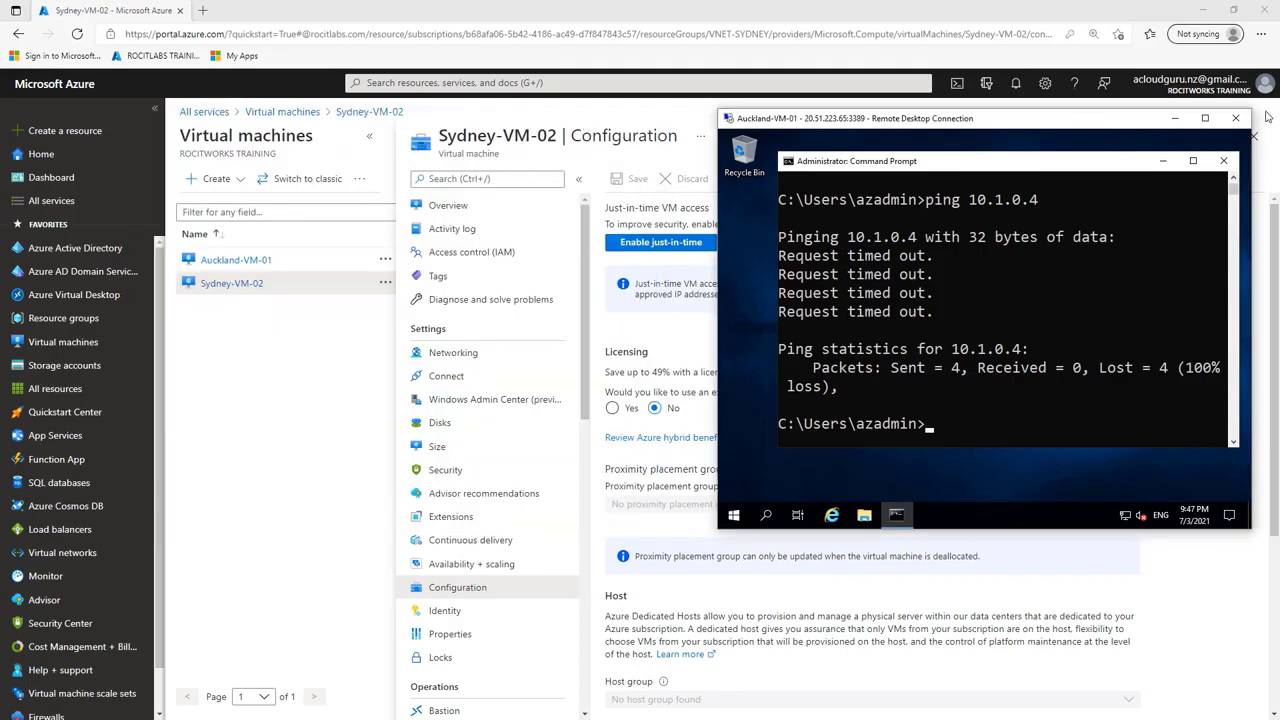
{"action": "left_click", "coordinate": [1175, 118]}
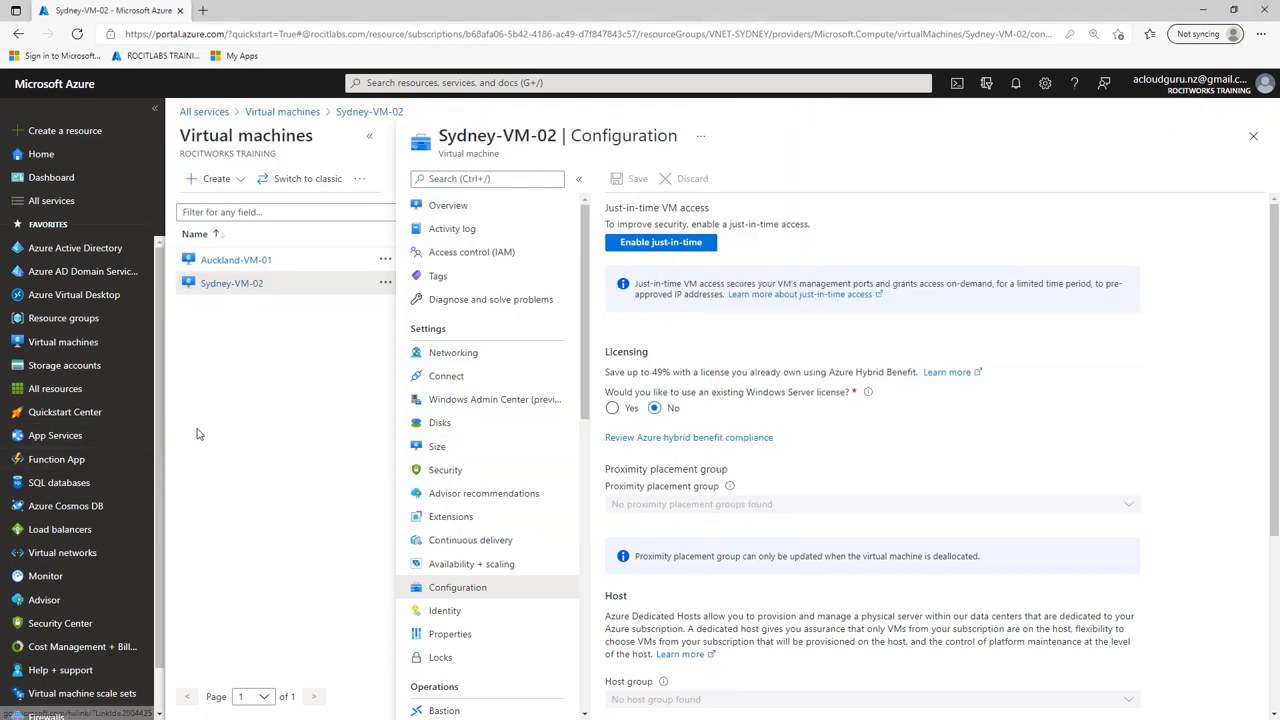
{"action": "left_click", "coordinate": [66, 557]}
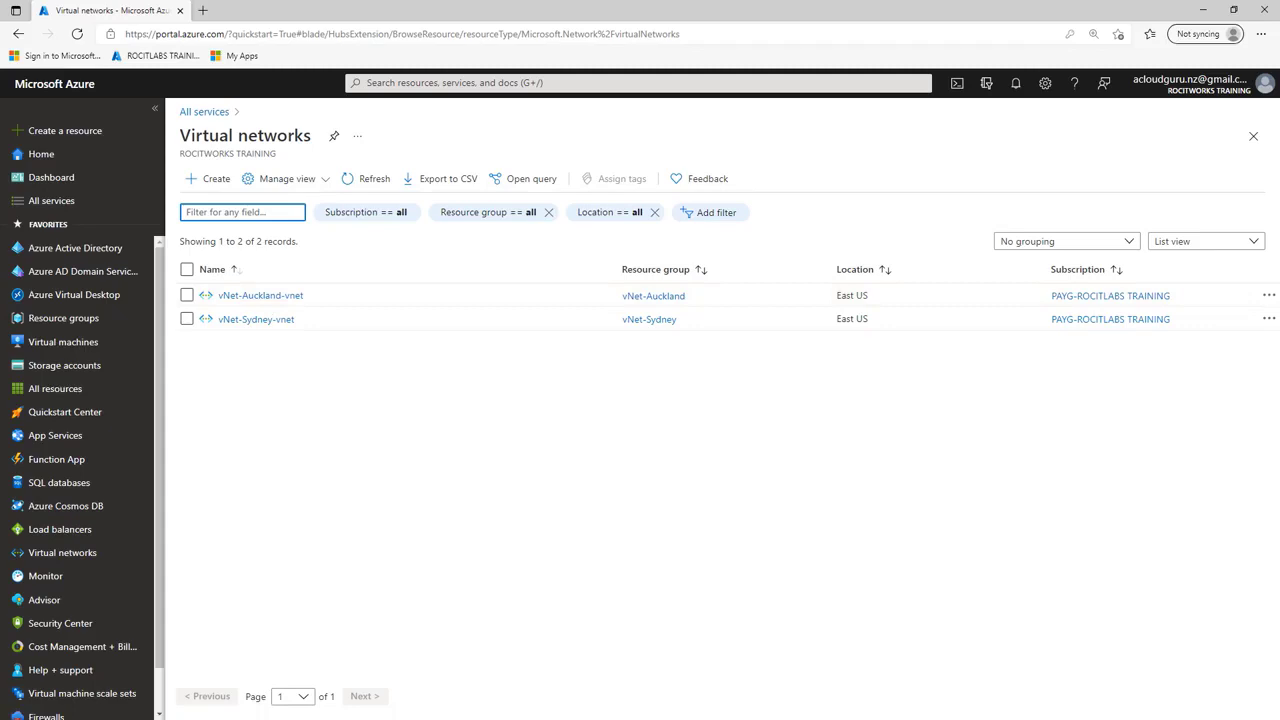
{"action": "left_click", "coordinate": [252, 296]}
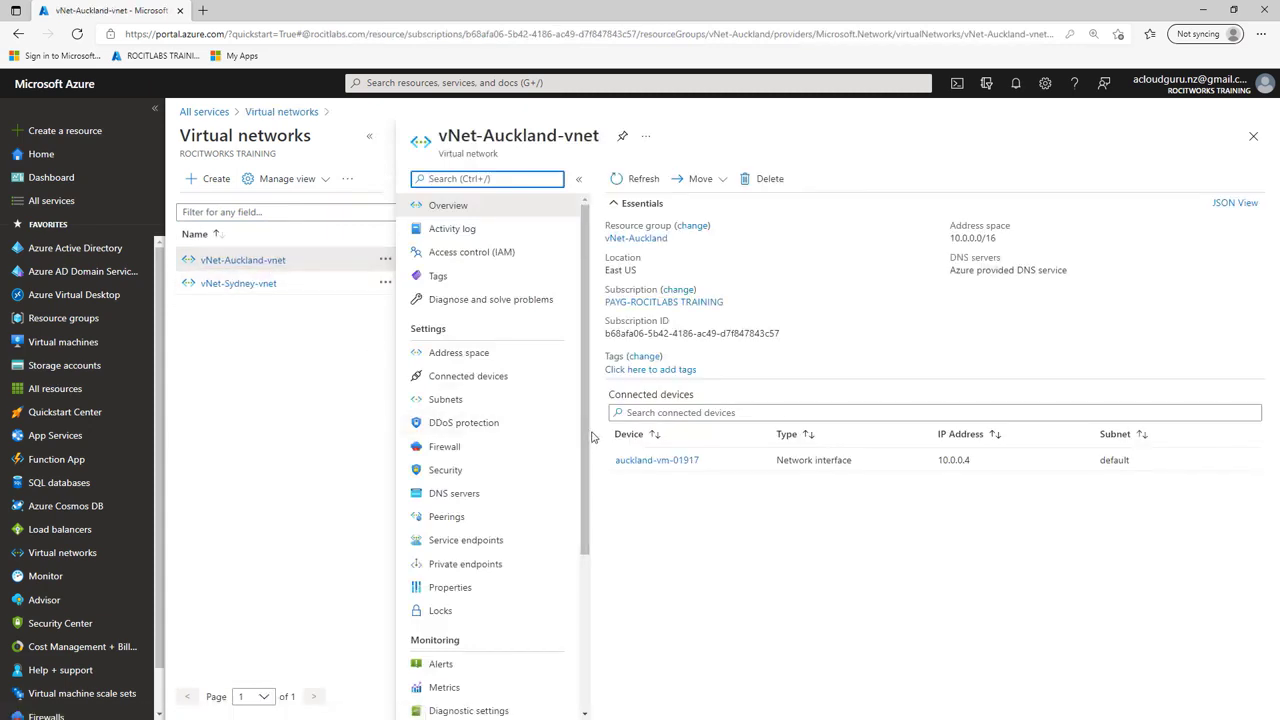
Step: Start a new peering on vNet-Auckland-vnet and name this virtual network's peering link Auckland-VM-01-to-Sydney-VM-02
{"action": "left_click", "coordinate": [452, 523]}
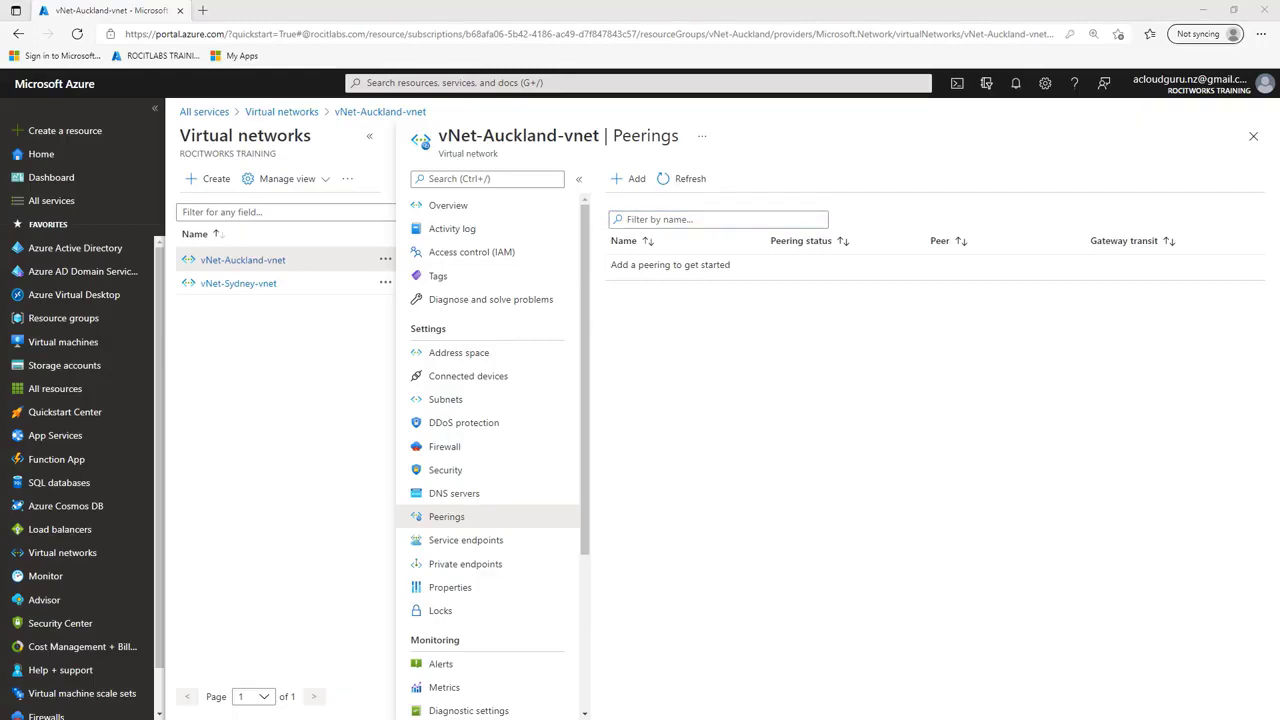
{"action": "left_click", "coordinate": [667, 219]}
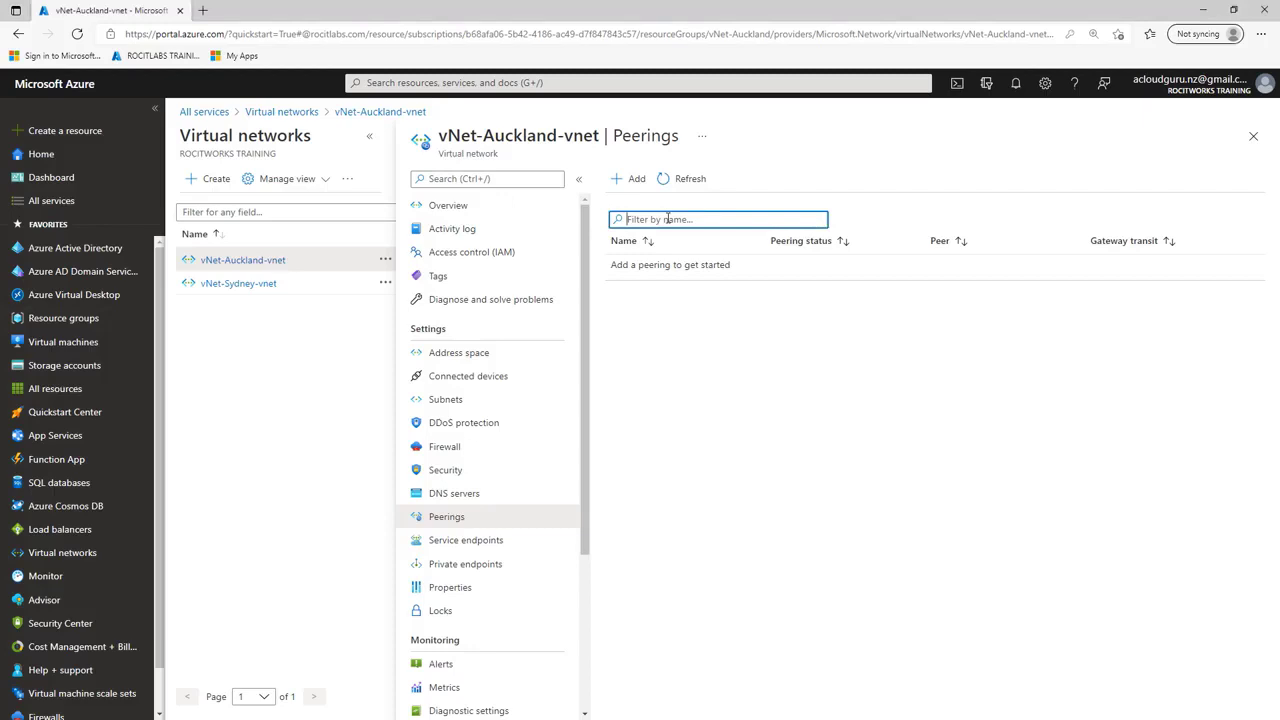
{"action": "right_click", "coordinate": [667, 219]}
{"action": "left_click", "coordinate": [624, 185]}
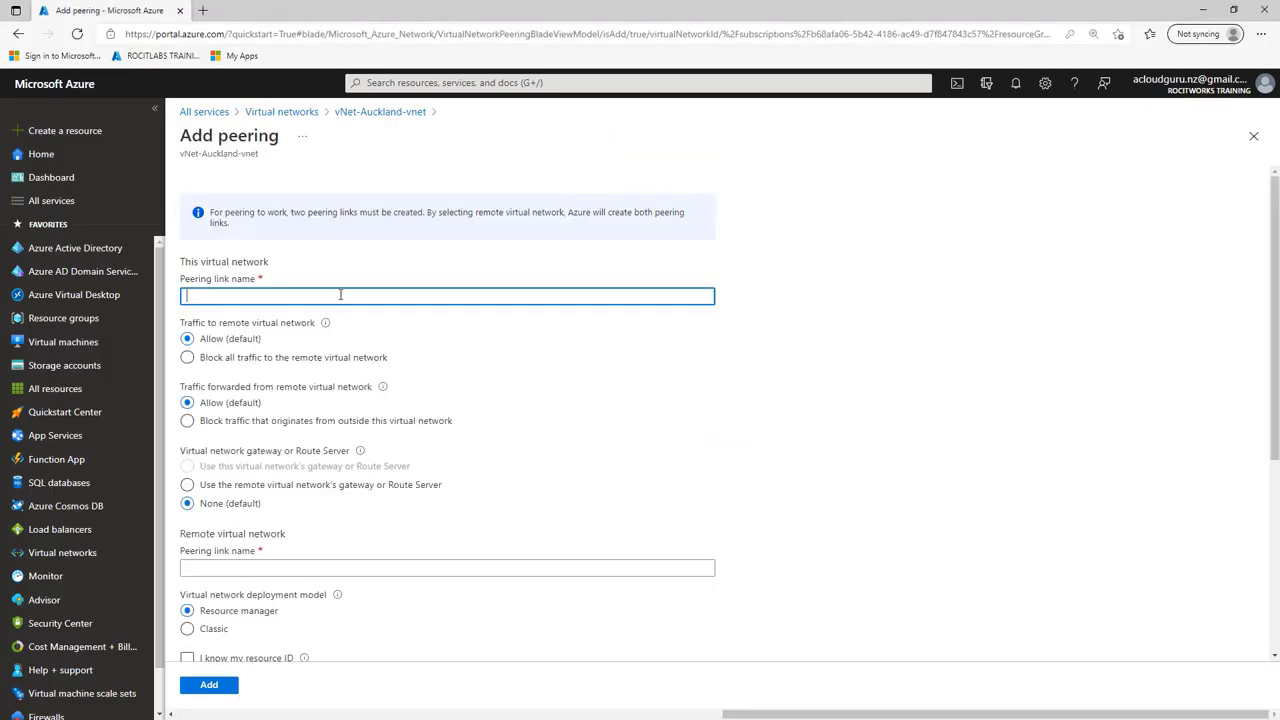
{"action": "right_click", "coordinate": [340, 294]}
{"action": "left_click", "coordinate": [396, 429]}
{"action": "scroll", "coordinate": [420, 310], "scroll_direction": "down", "scroll_amount": 2}
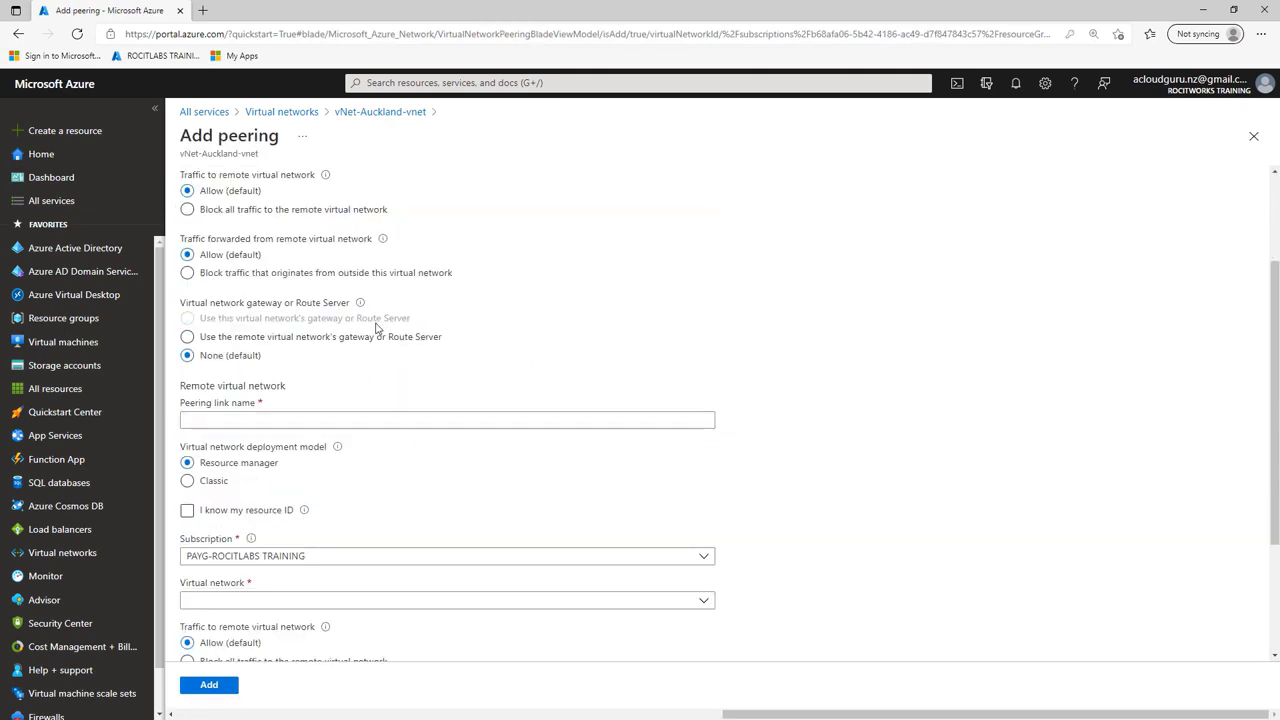
{"action": "scroll", "coordinate": [377, 328], "scroll_direction": "down", "scroll_amount": 2}
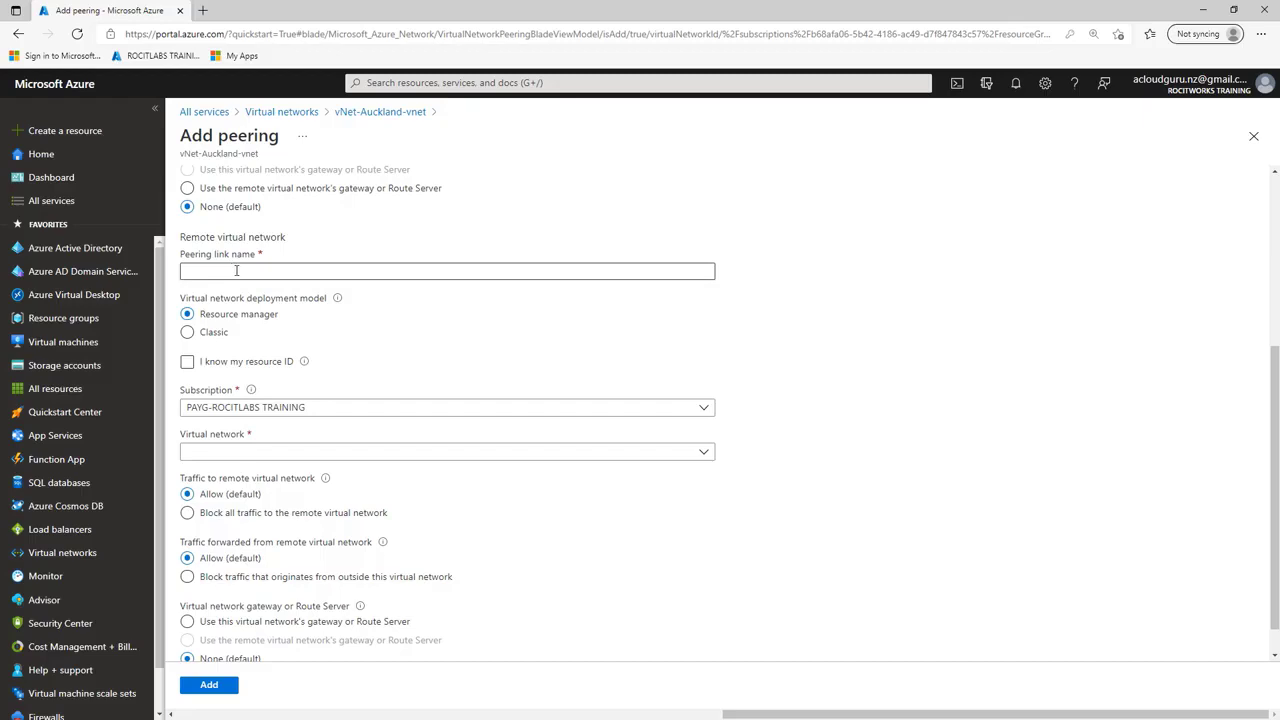
{"action": "scroll", "coordinate": [238, 270], "scroll_direction": "up", "scroll_amount": 4}
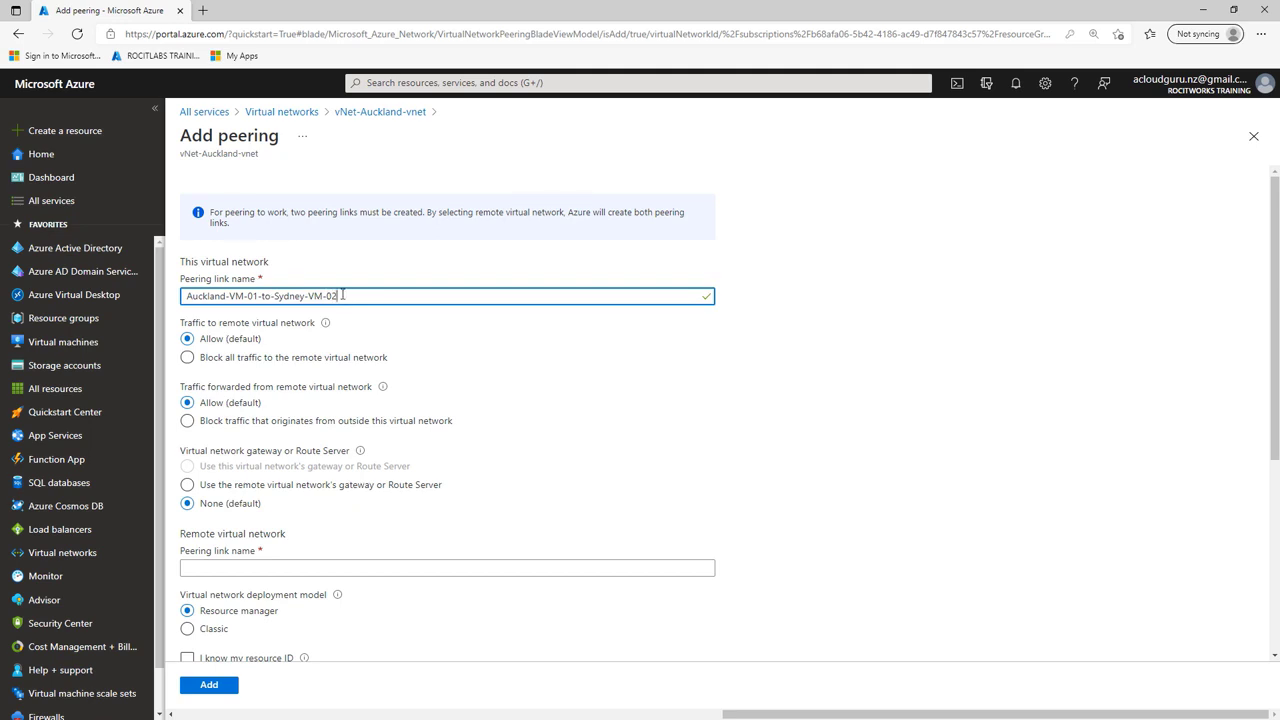
Step: Name the remote virtual network's peering link Sydney-VM-02-to-Auckland-VM-01
{"action": "scroll", "coordinate": [342, 295], "scroll_direction": "down", "scroll_amount": 3}
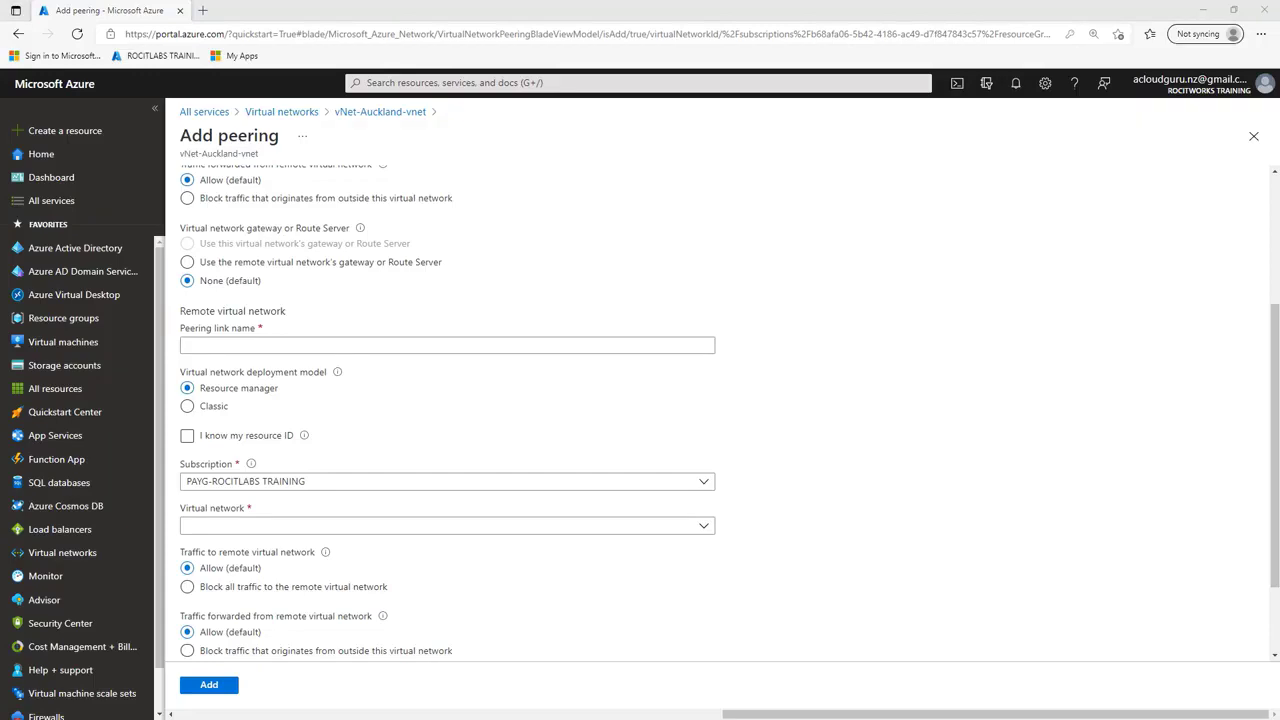
{"action": "left_click", "coordinate": [309, 346]}
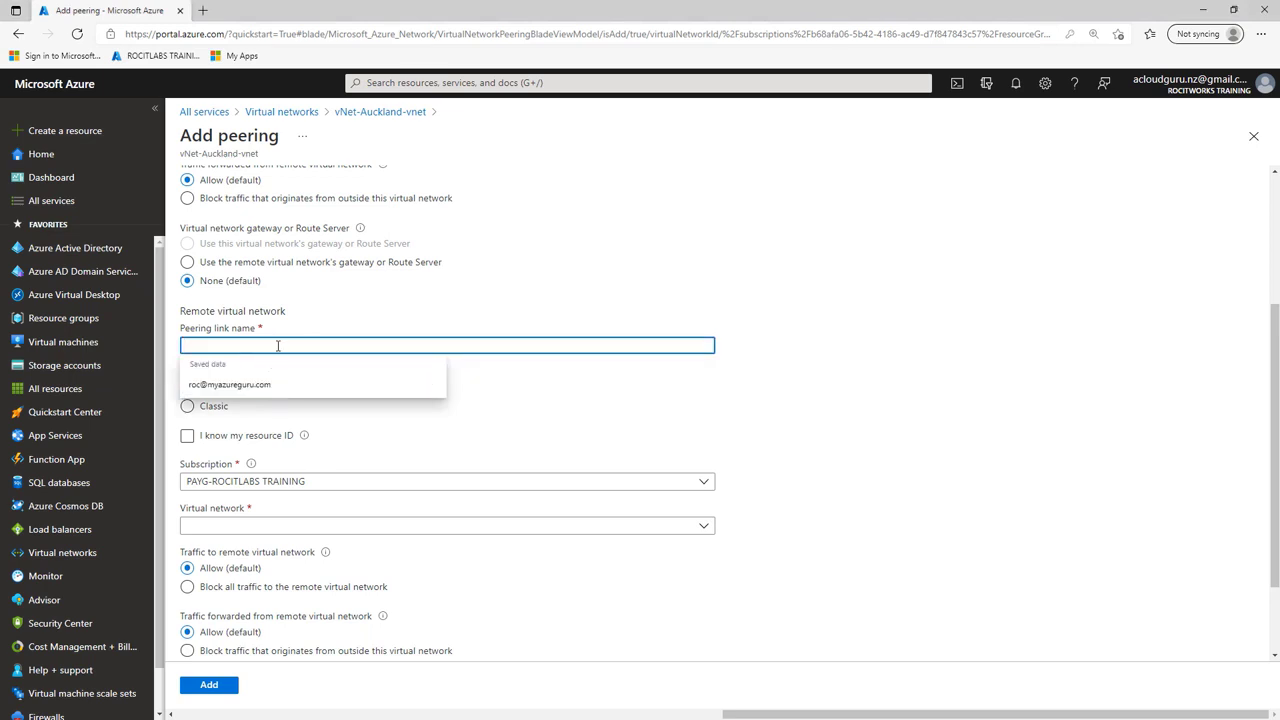
{"action": "type", "text": "Sydney-VM-02-to-Auckland-VM-01"}
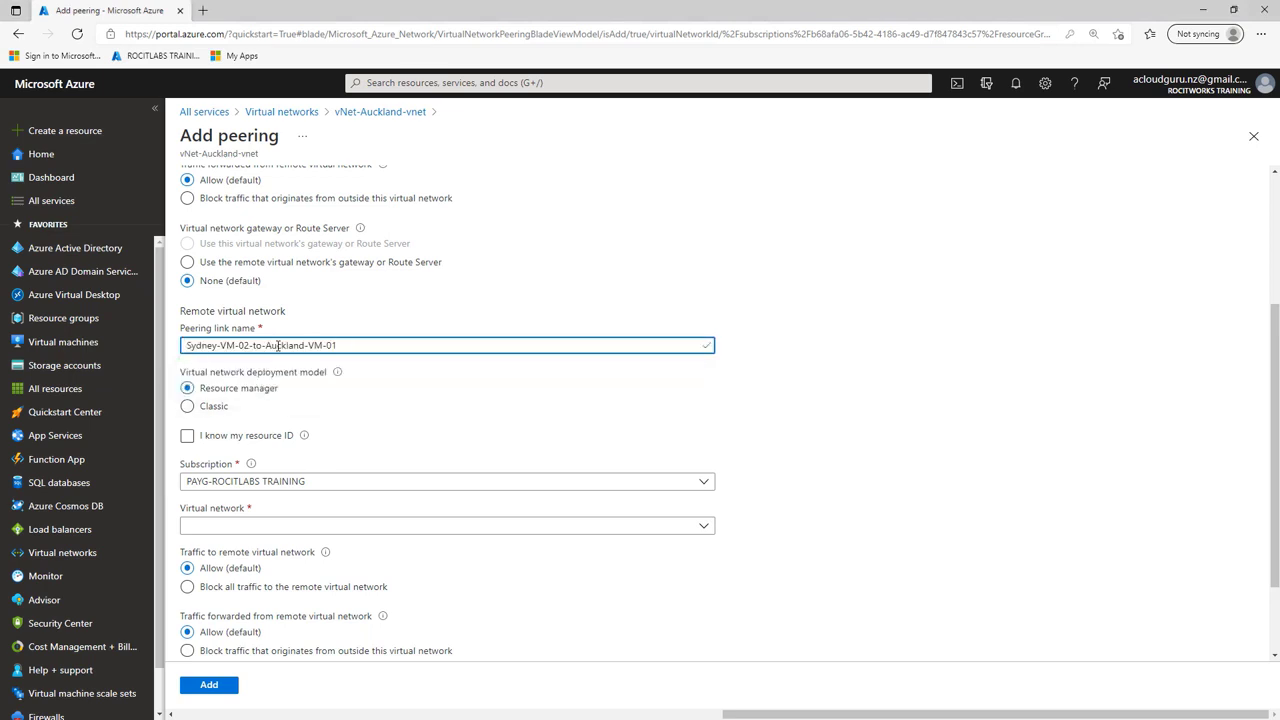
Step: Choose vNet-Sydney-vnet as the remote virtual network and add the peering with the default traffic settings
{"action": "scroll", "coordinate": [377, 387], "scroll_direction": "down", "scroll_amount": 2}
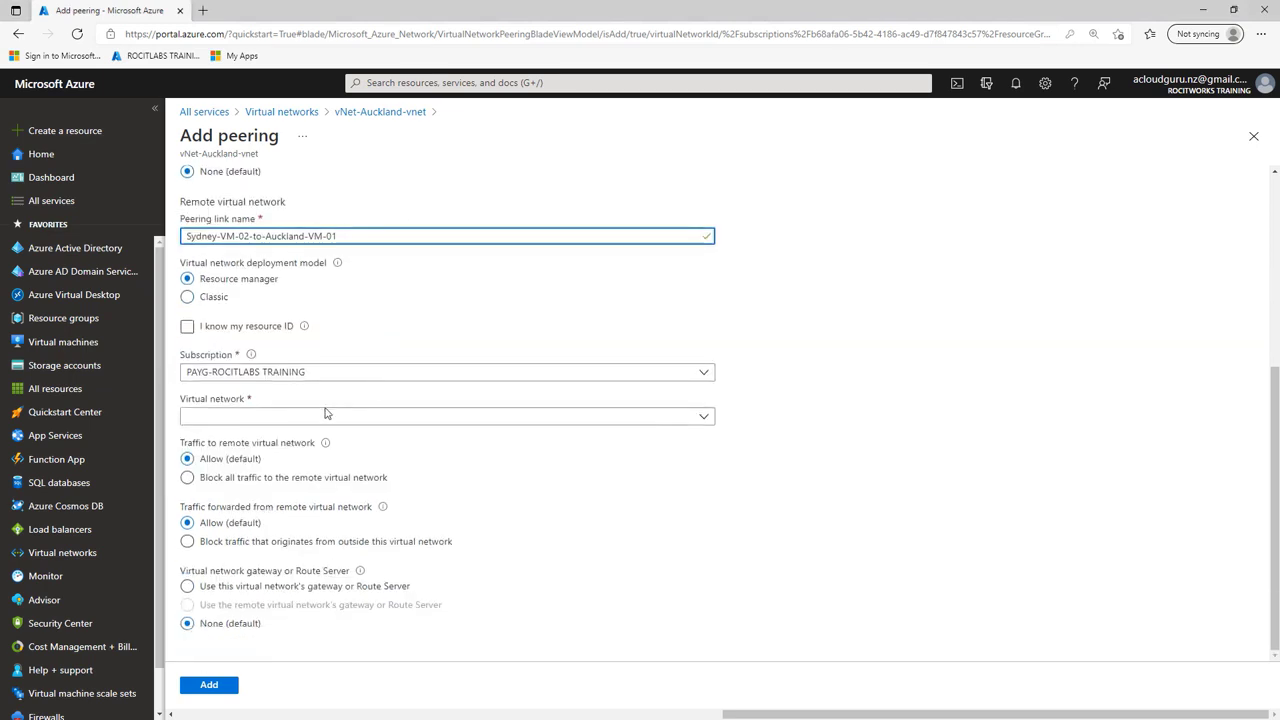
{"action": "left_click", "coordinate": [315, 417]}
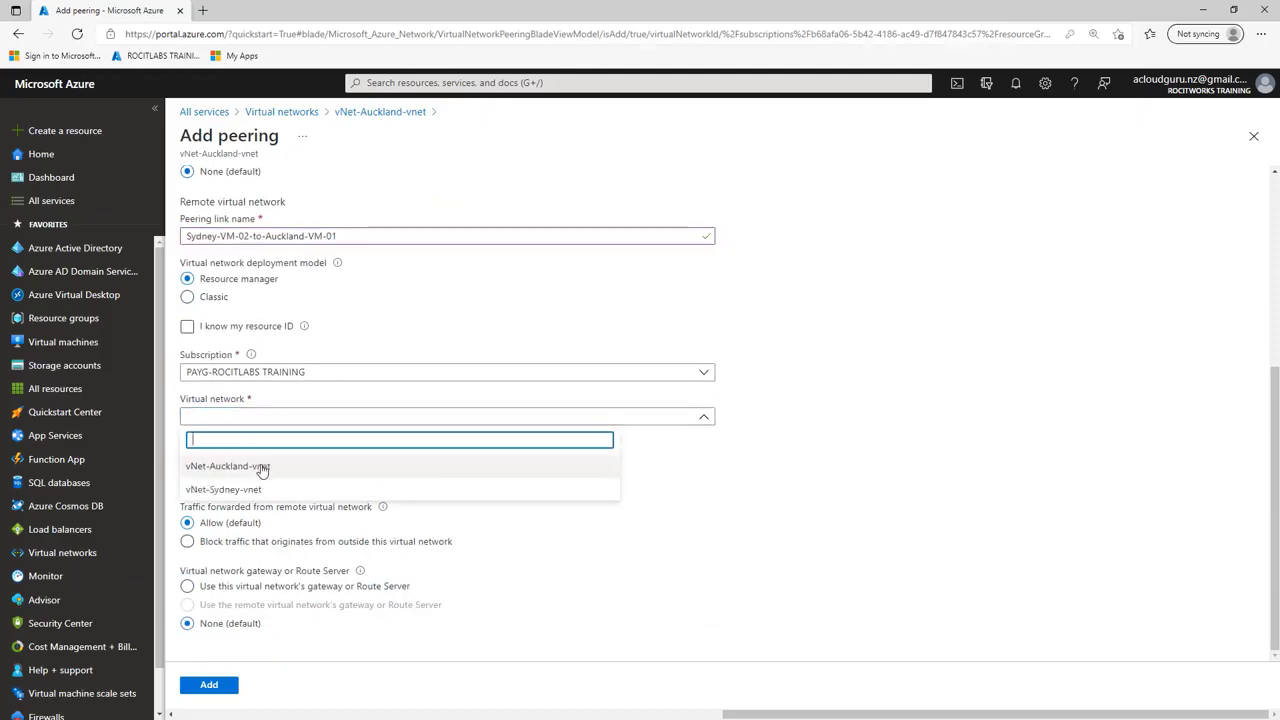
{"action": "left_click", "coordinate": [262, 467]}
{"action": "left_click", "coordinate": [362, 416]}
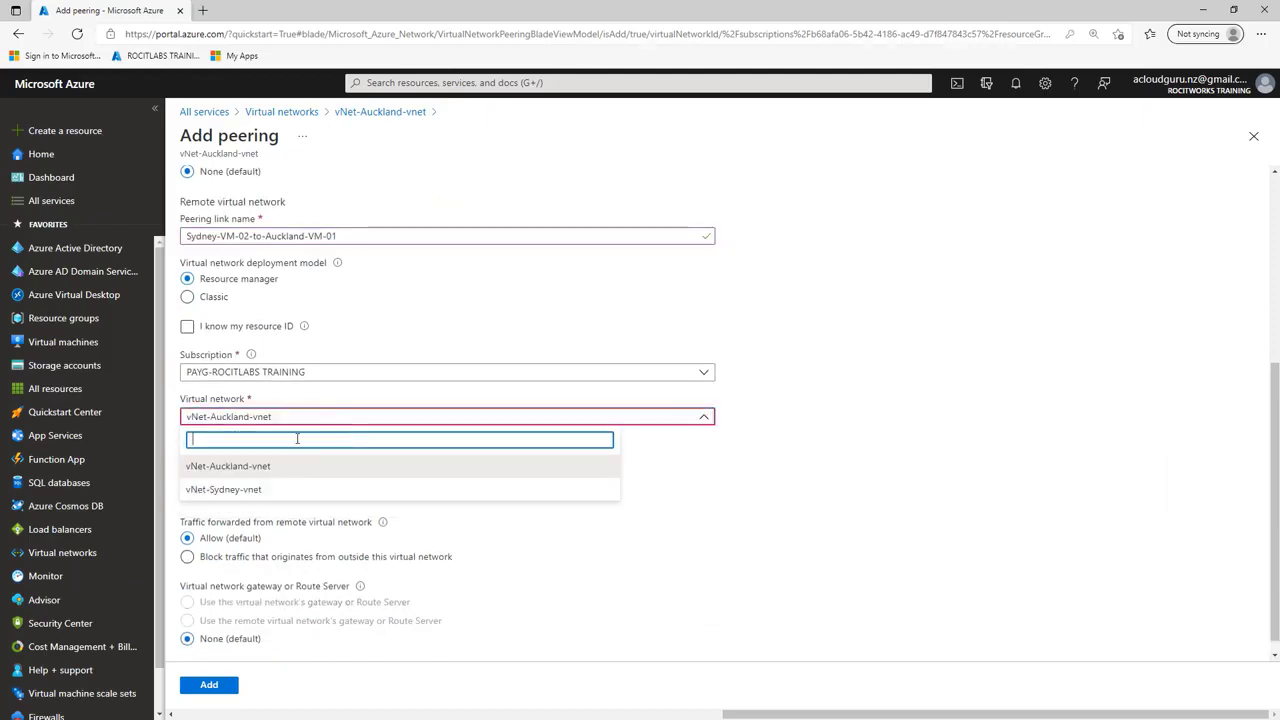
{"action": "left_click", "coordinate": [247, 490]}
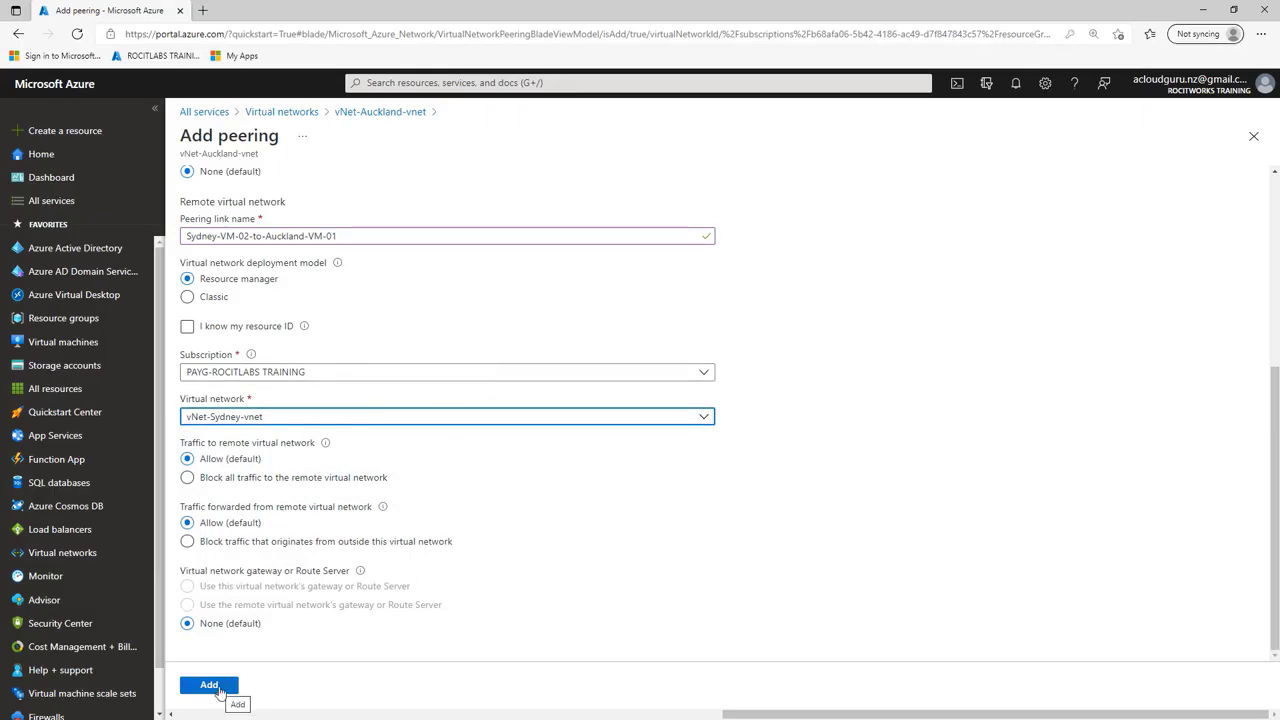
{"action": "left_click", "coordinate": [212, 686]}
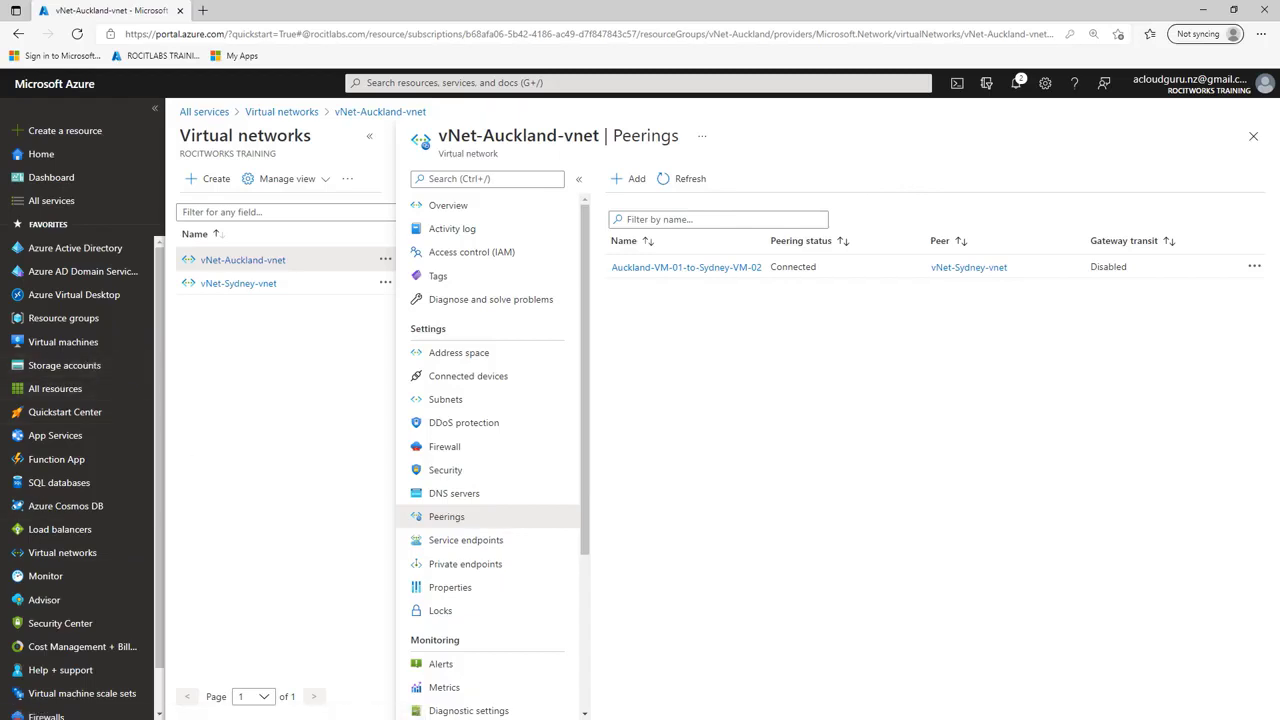
Step: Bring back both remote desktop windows and repeat the ping to 10.1.0.4 from the Auckland-VM-01 Command Prompt
{"action": "left_click", "coordinate": [40, 655]}
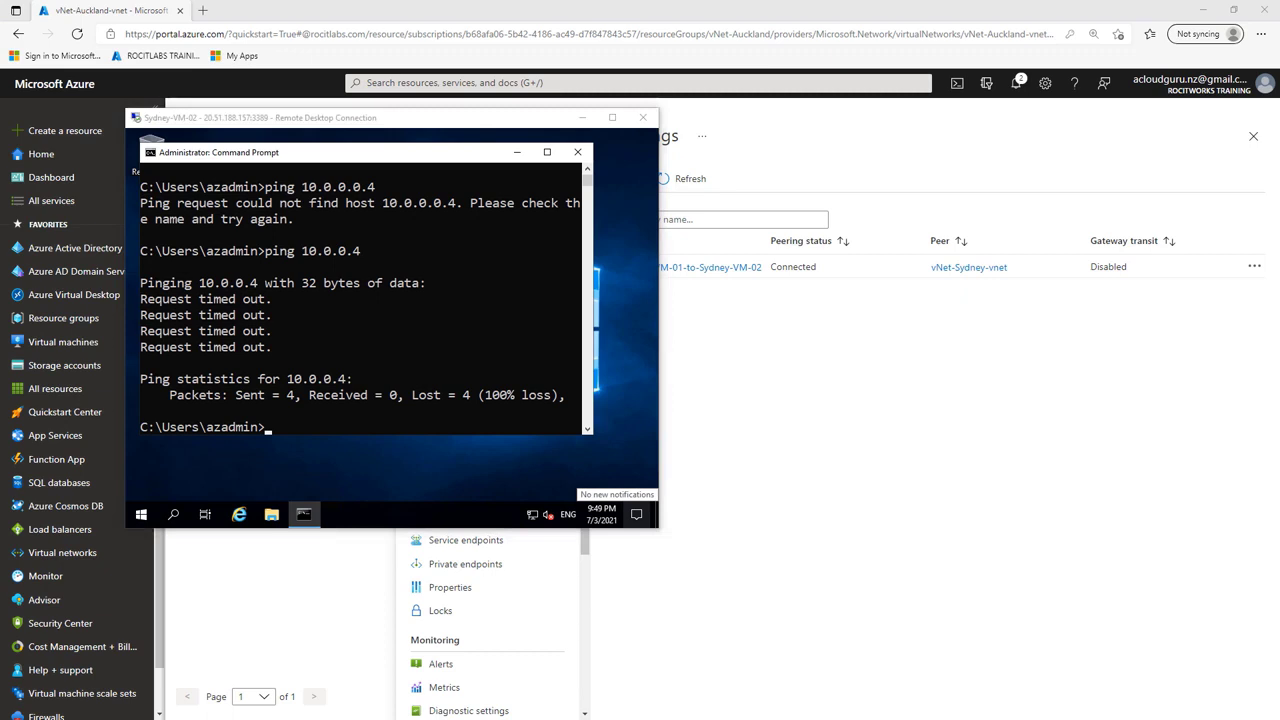
{"action": "left_click", "coordinate": [988, 406]}
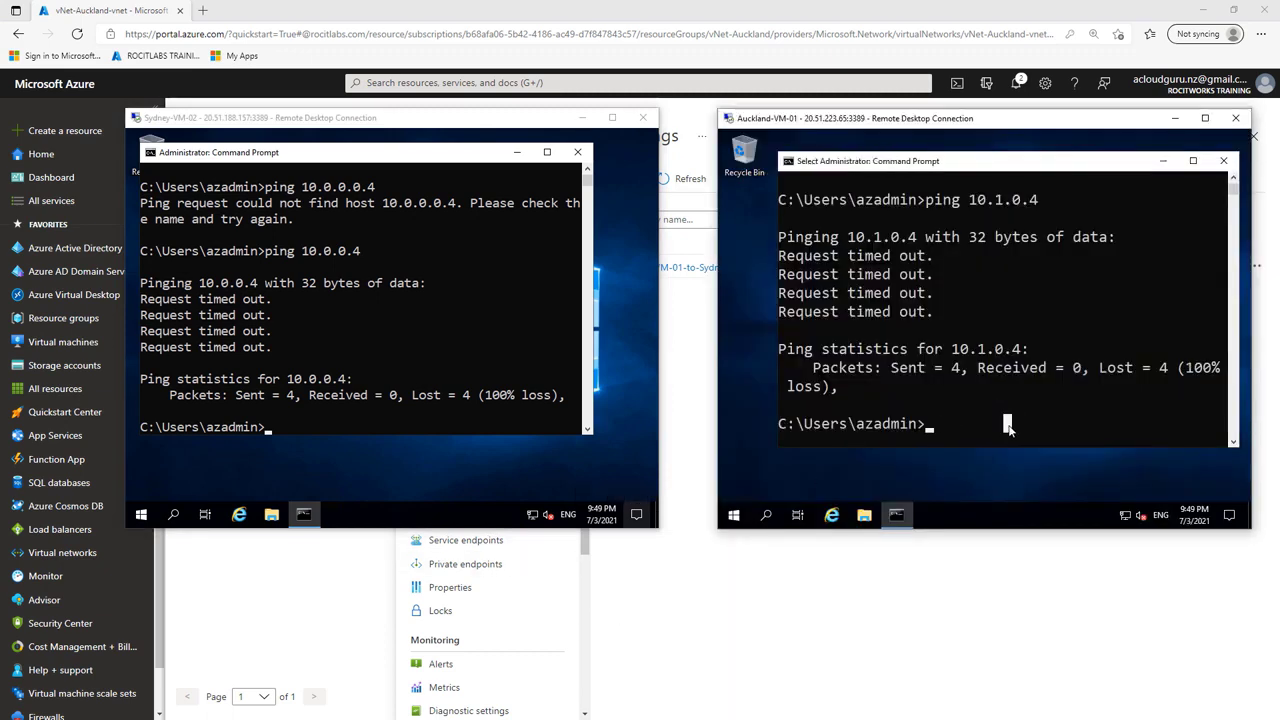
{"action": "key", "text": "Escape"}
{"action": "key", "text": "Up"}
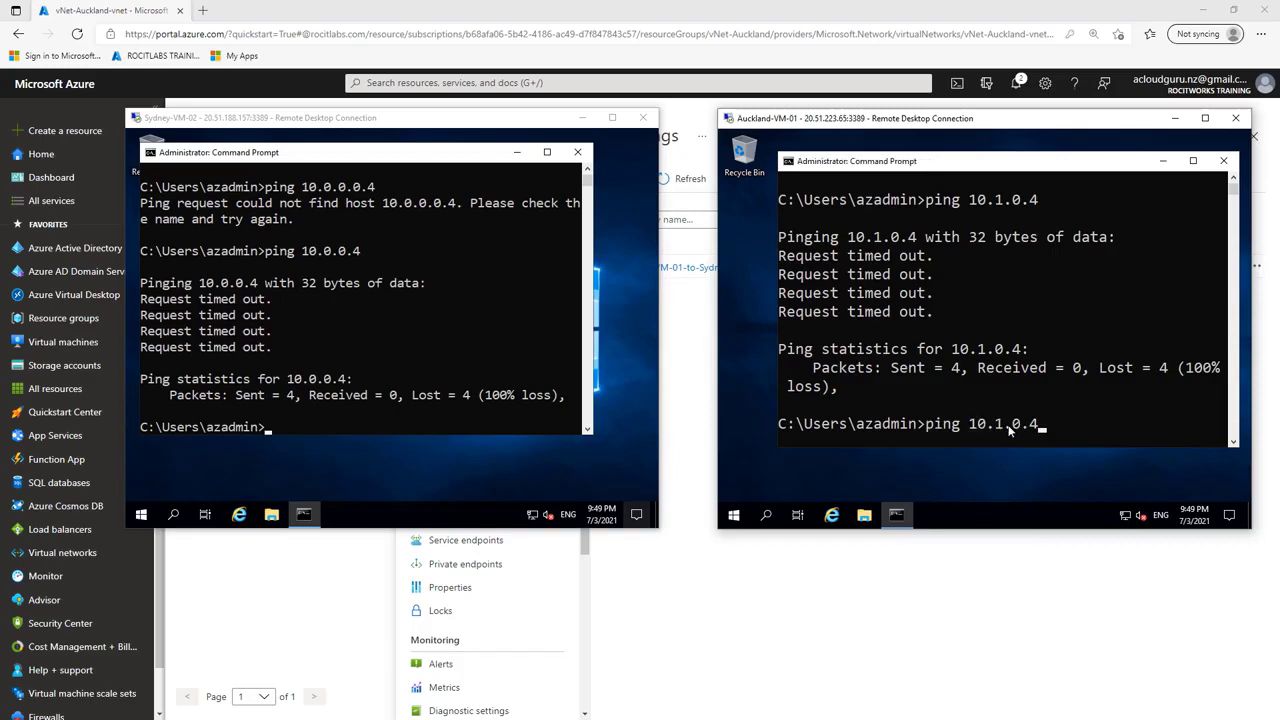
{"action": "key", "text": "Return"}
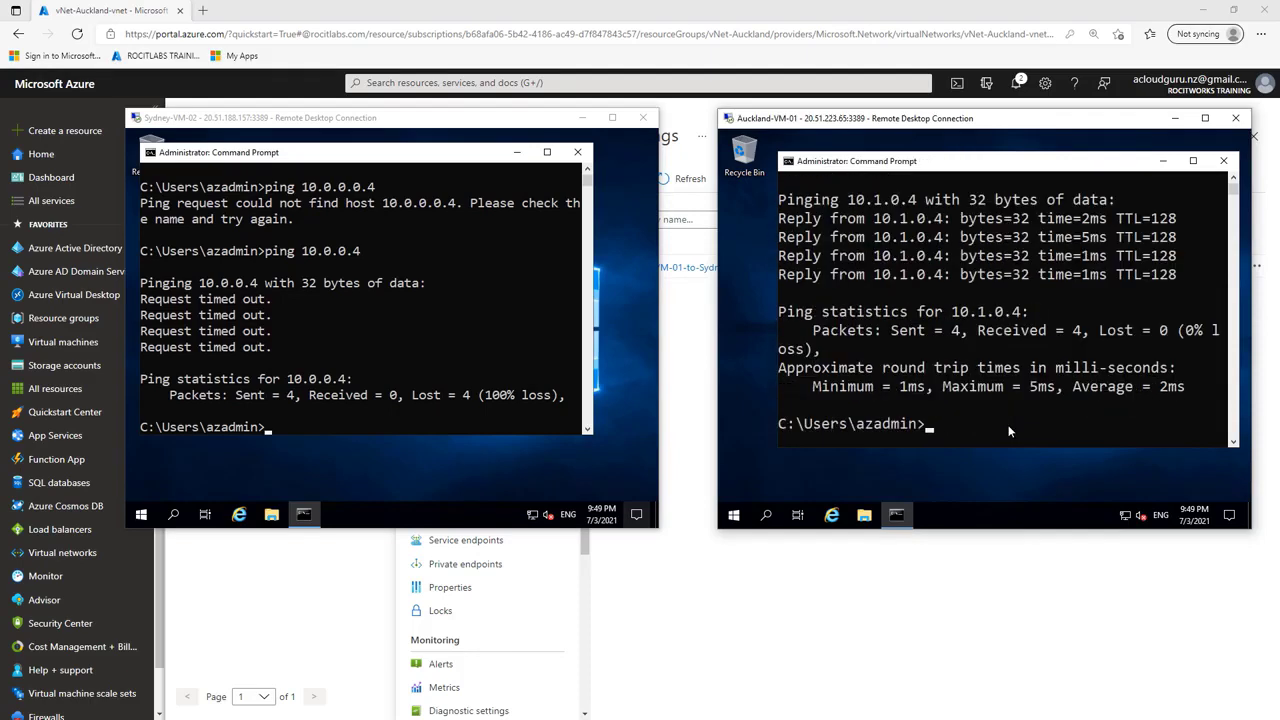
Step: Repeat the ping to 10.0.0.4 from the Sydney-VM-02 Command Prompt
{"action": "left_click", "coordinate": [436, 417]}
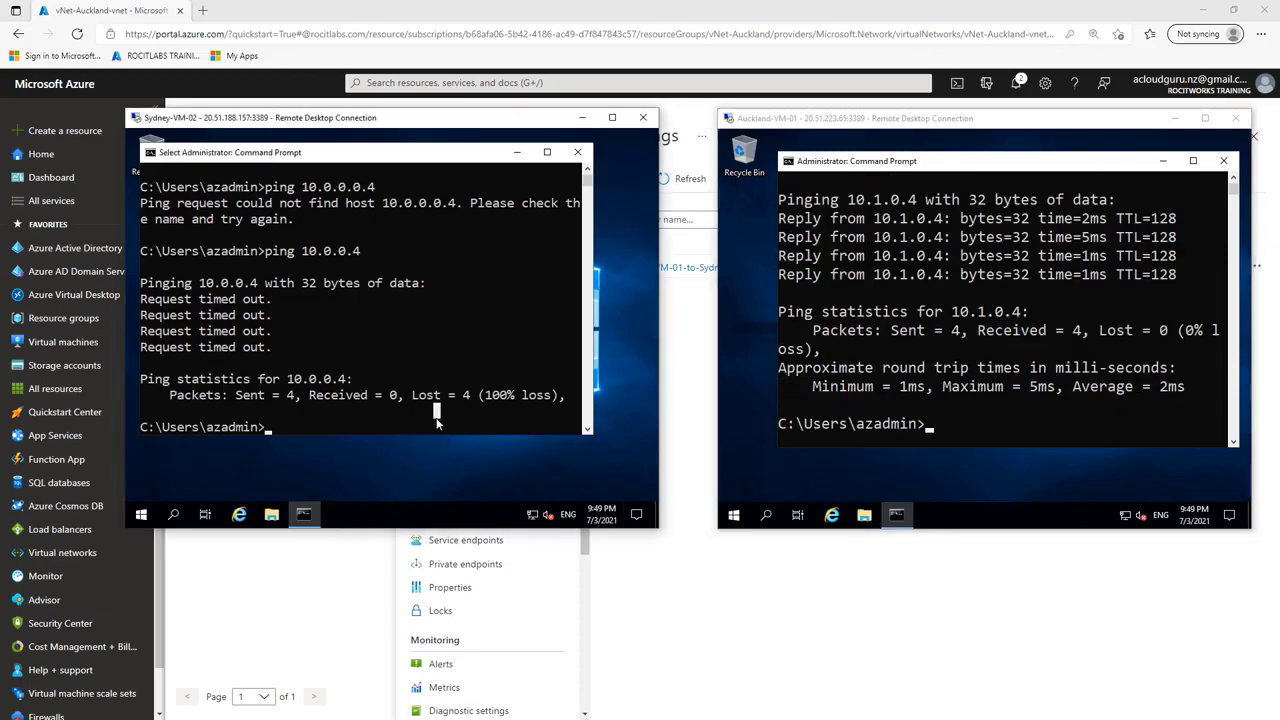
{"action": "key", "text": "Up"}
{"action": "key", "text": "Return"}
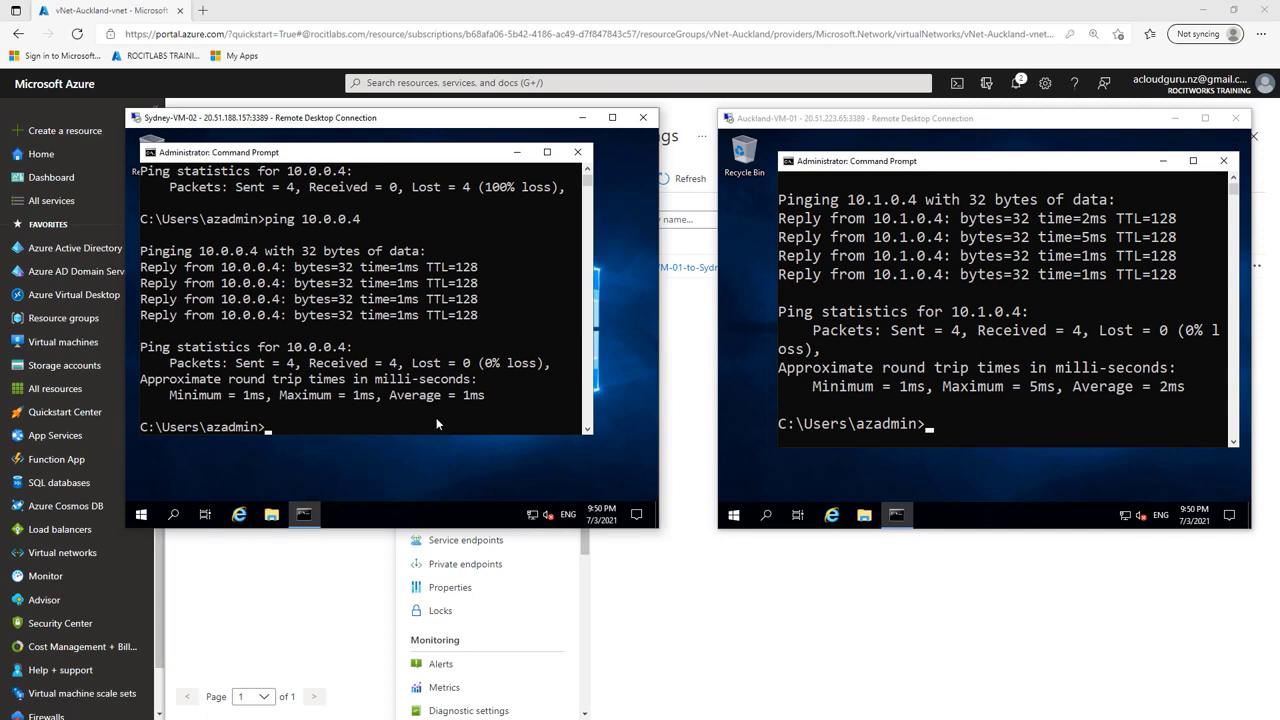
Step: Disconnect the remote desktop sessions of Sydney-VM-02 and Auckland-VM-01
{"action": "left_click", "coordinate": [646, 121]}
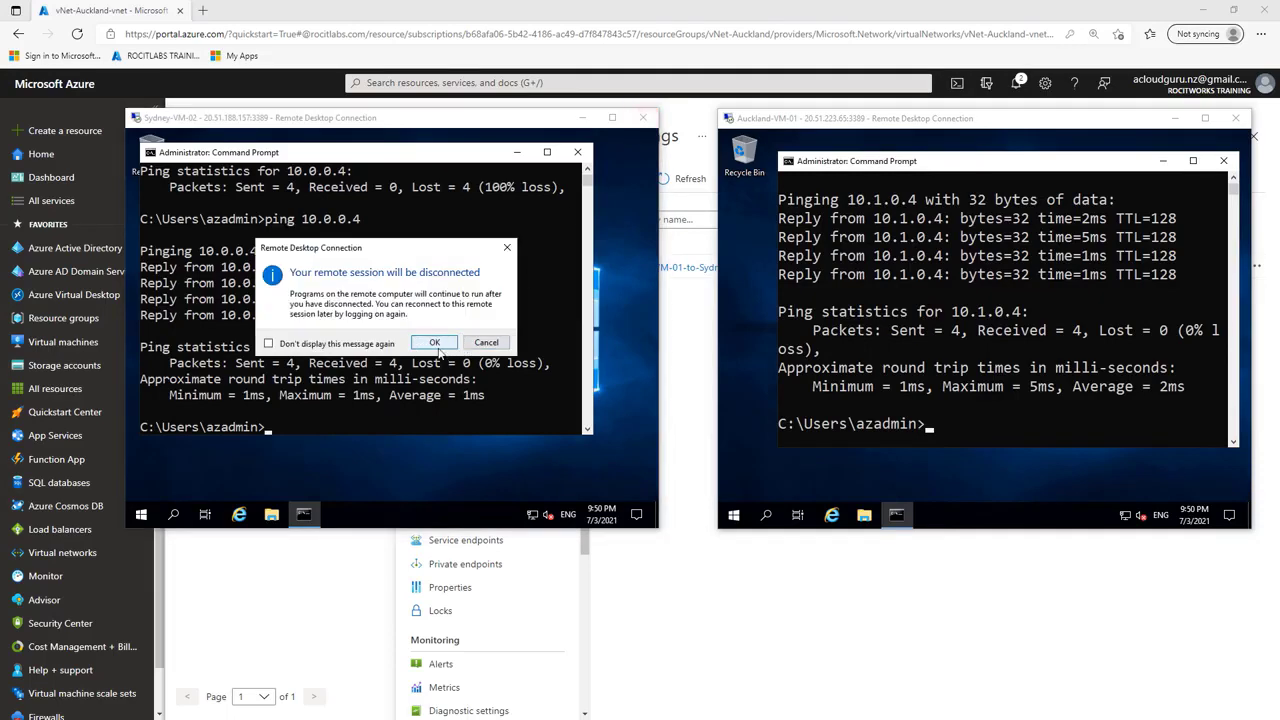
{"action": "left_click", "coordinate": [444, 348]}
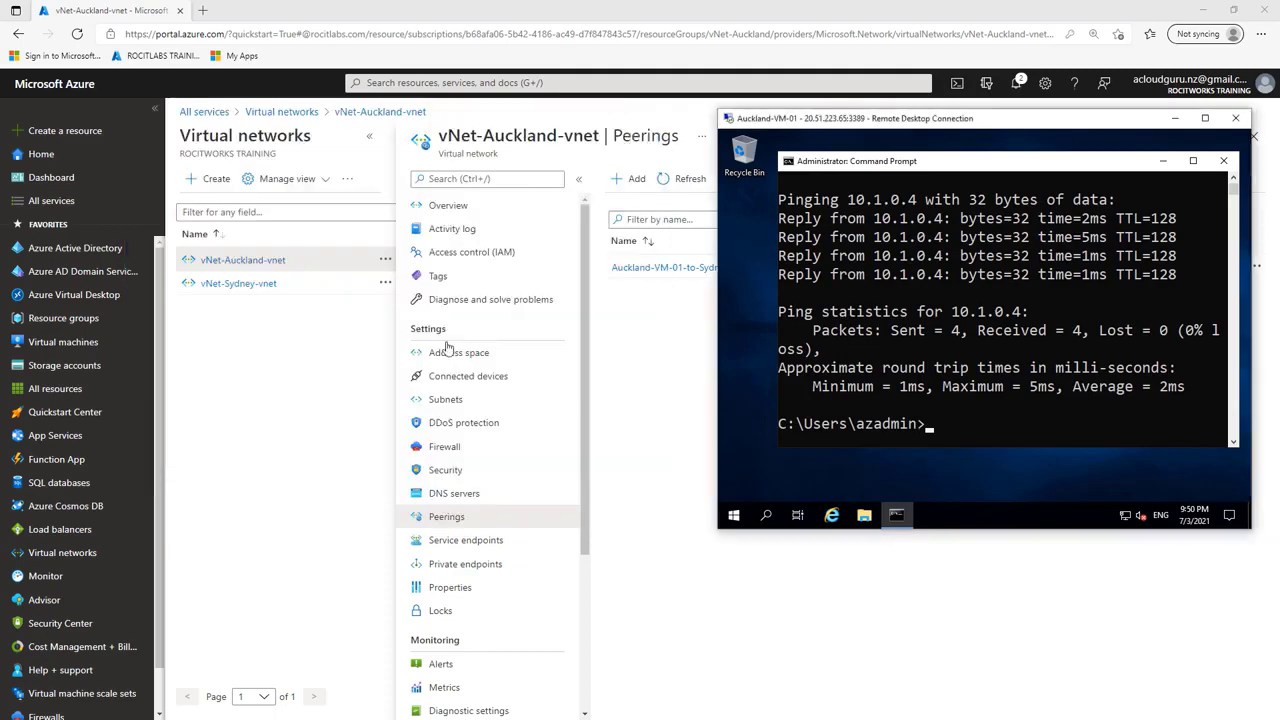
{"action": "left_click", "coordinate": [1236, 118]}
{"action": "left_click", "coordinate": [1030, 343]}
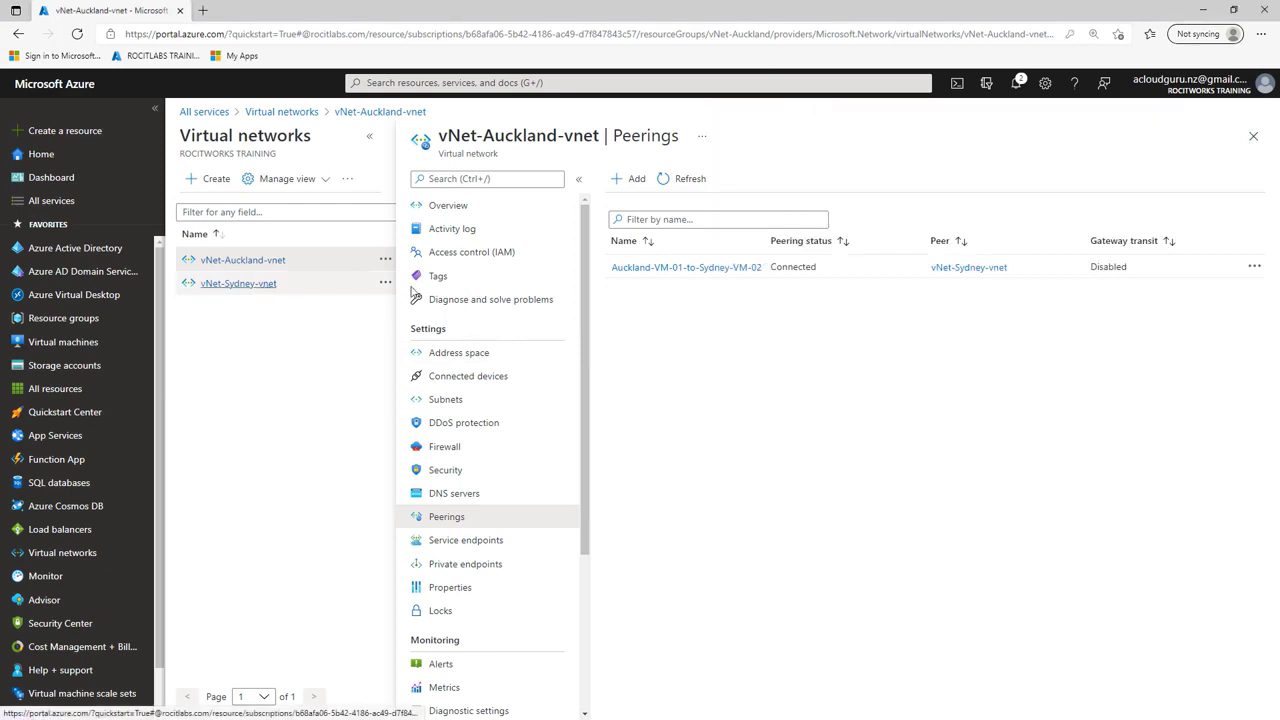
Step: Open the Auckland-VM-01-to-Sydney-VM-02 peering and check its peering state
{"action": "left_click", "coordinate": [659, 268]}
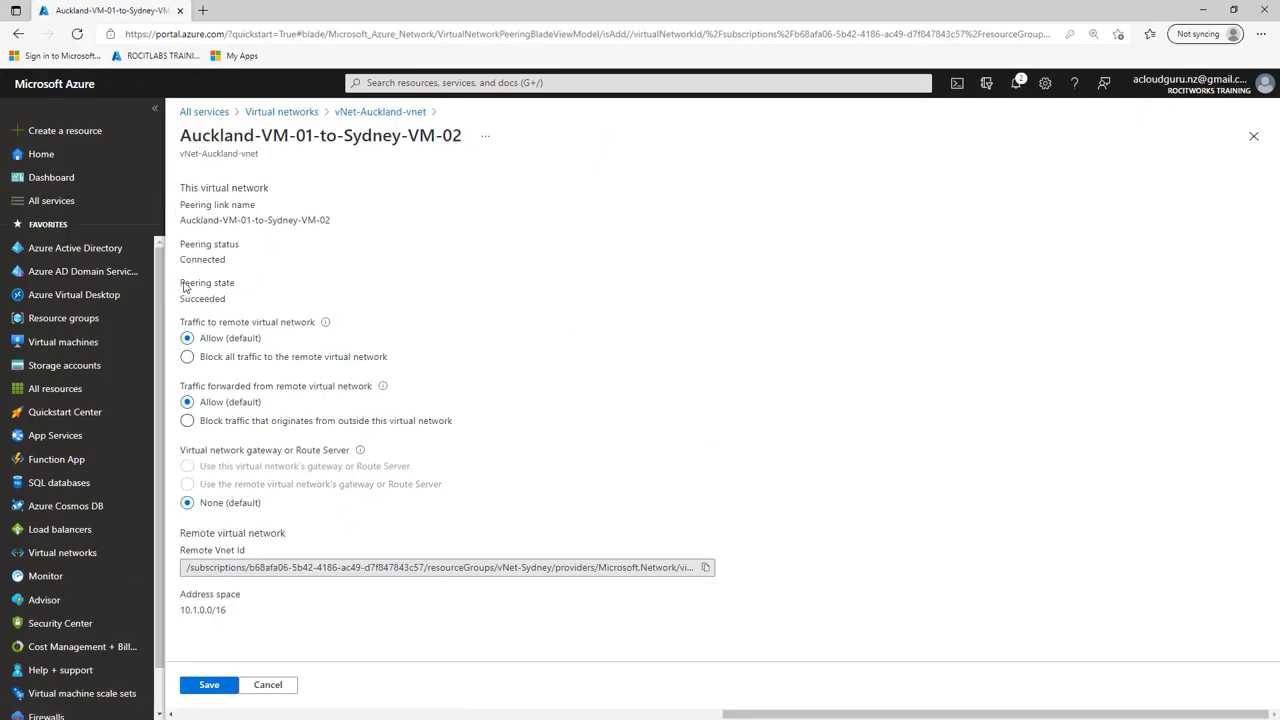
{"action": "left_click_drag", "start_coordinate": [183, 287], "coordinate": [256, 300]}
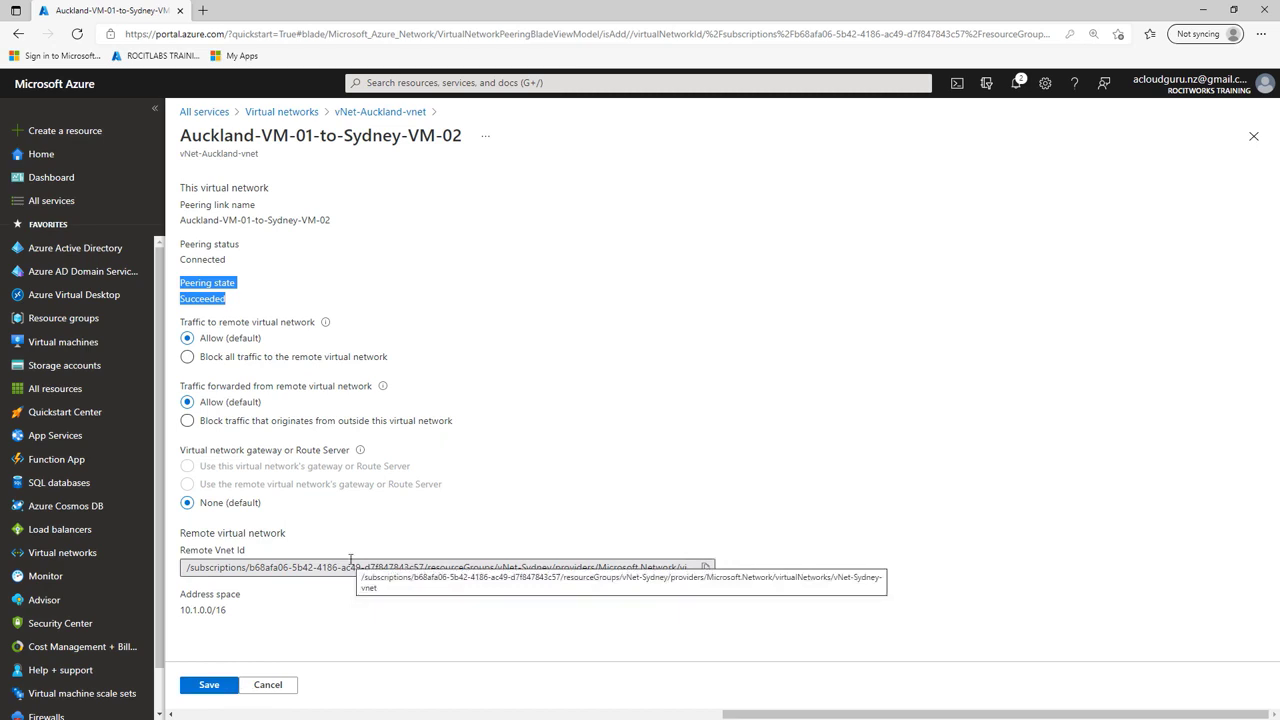
Step: Open the list of virtual machines in the Azure portal
{"action": "left_click", "coordinate": [92, 343]}
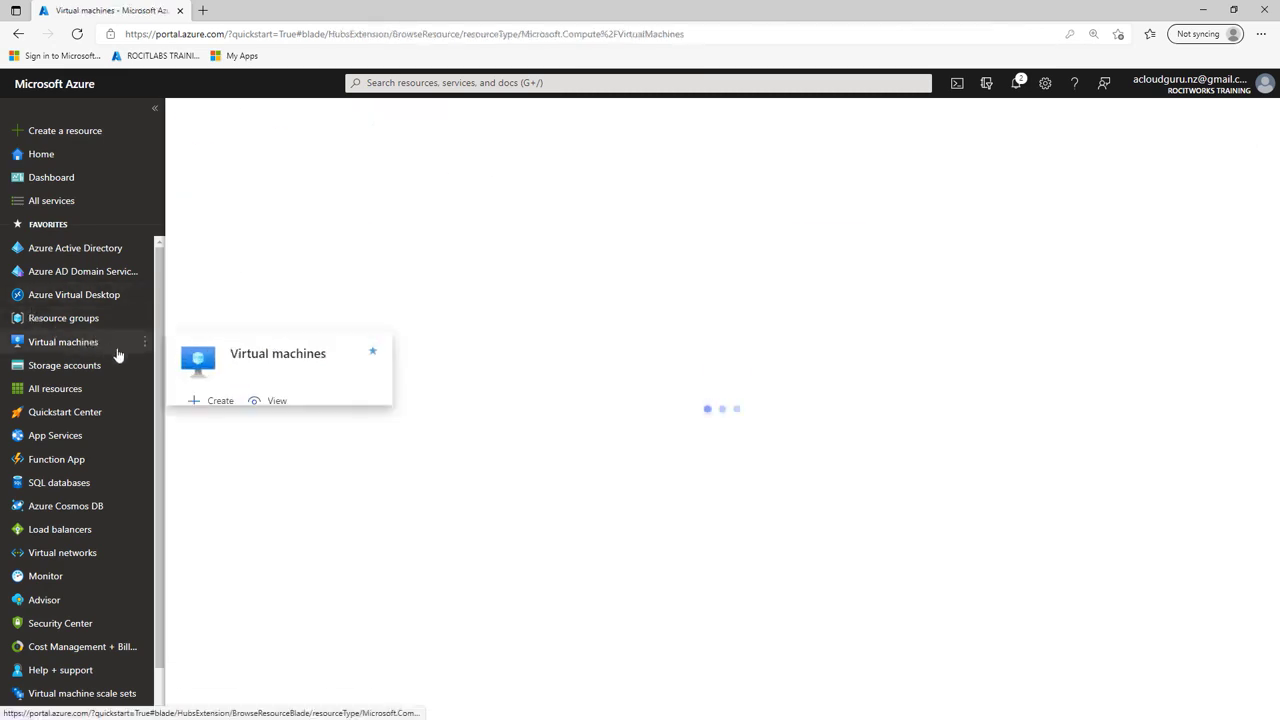